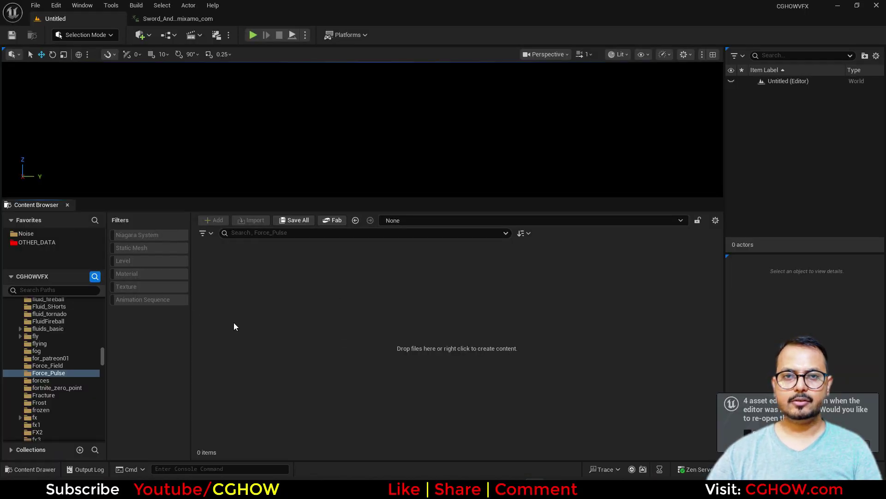
Step: Create a new level from the template with sky lighting, a floor and a player start, and enlarge the viewport
{"action": "left_click", "coordinate": [36, 5]}
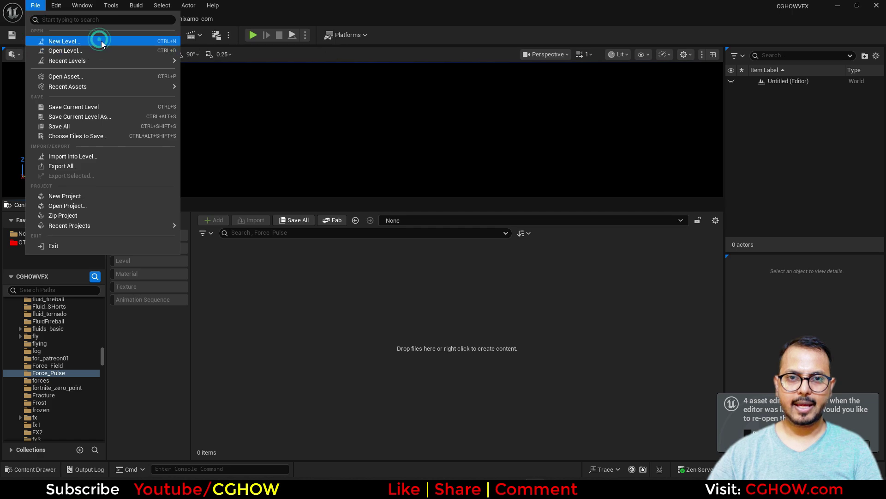
{"action": "left_click", "coordinate": [99, 39]}
{"action": "left_click", "coordinate": [437, 207]}
{"action": "double_click", "coordinate": [437, 206]}
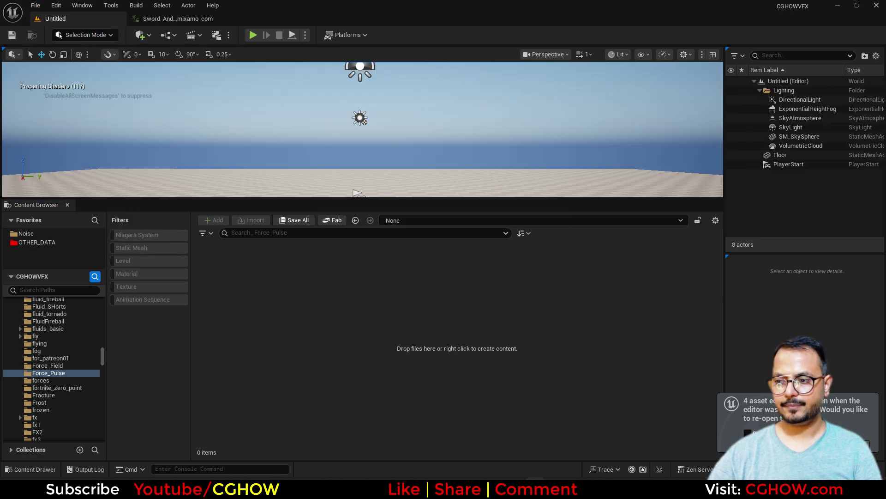
{"action": "left_click_drag", "start_coordinate": [449, 199], "coordinate": [448, 292]}
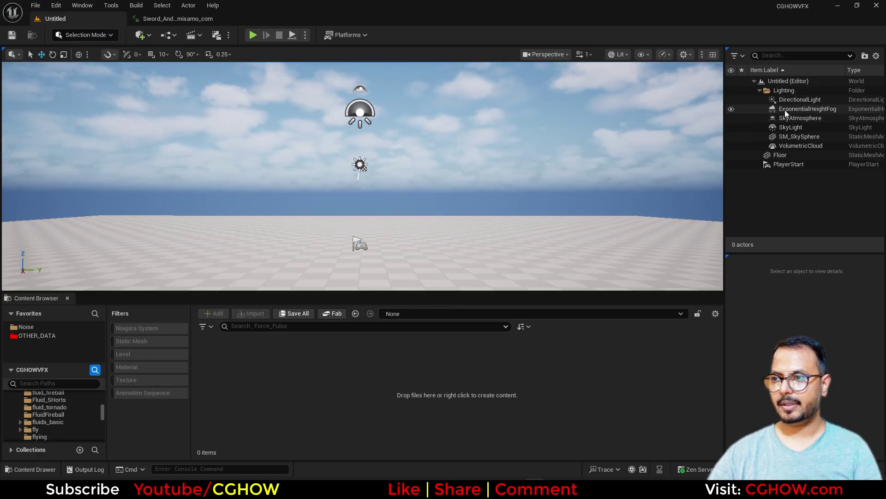
Step: Lower the DirectionalLight's intensity to give the scene a dark, night-like sky
{"action": "left_click", "coordinate": [800, 99]}
{"action": "left_click_drag", "start_coordinate": [806, 422], "coordinate": [776, 422]}
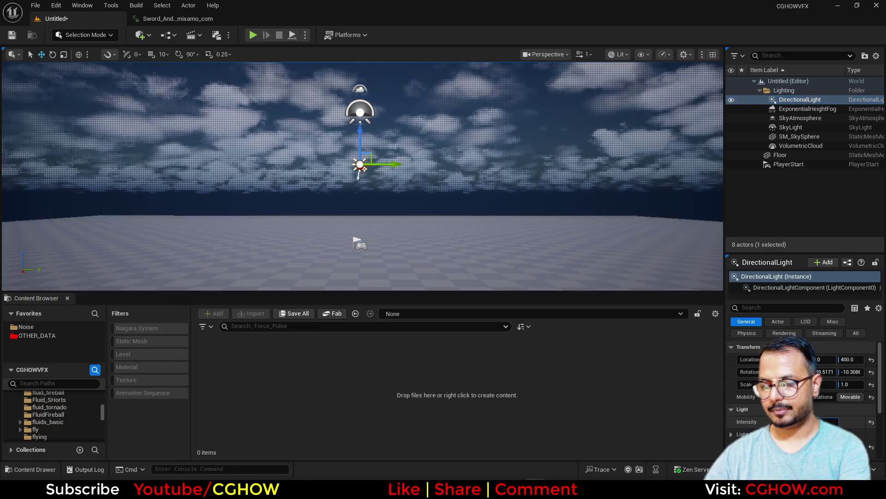
Step: Scale up the Floor so it stretches to the horizon, and delete the PlayerStart actor
{"action": "left_click", "coordinate": [484, 256]}
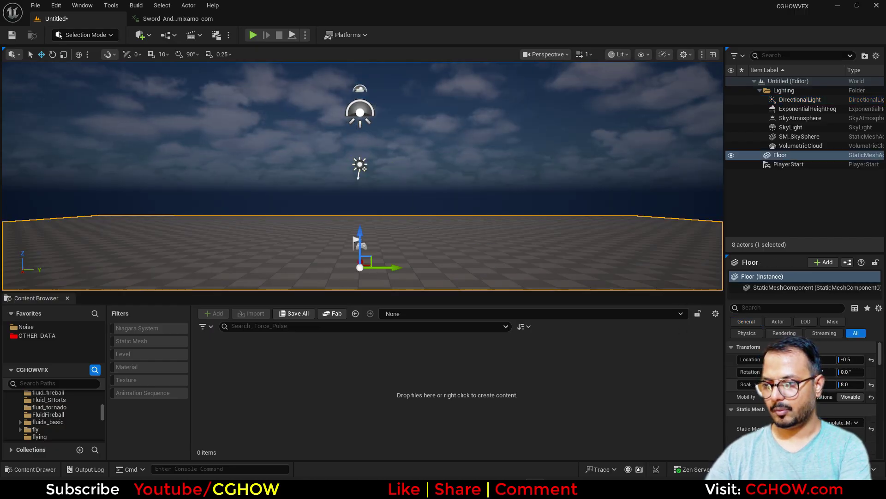
{"action": "left_click", "coordinate": [822, 384]}
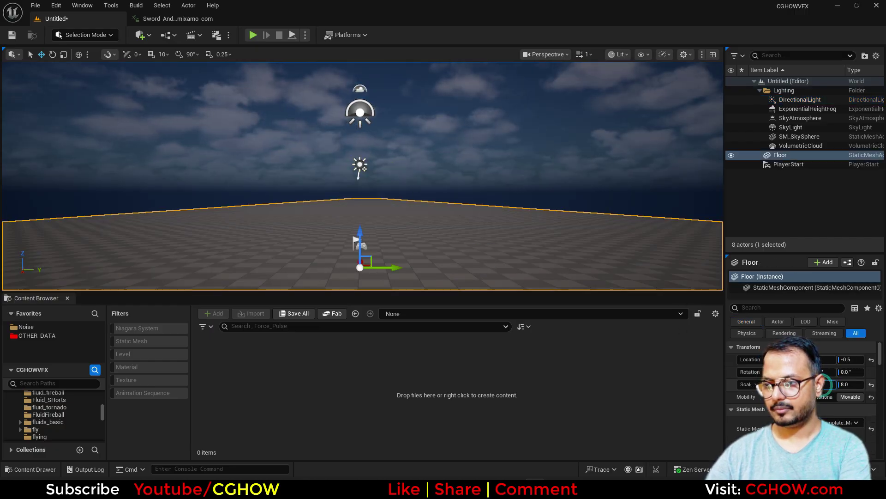
{"action": "left_click", "coordinate": [403, 180]}
{"action": "left_click", "coordinate": [780, 165]}
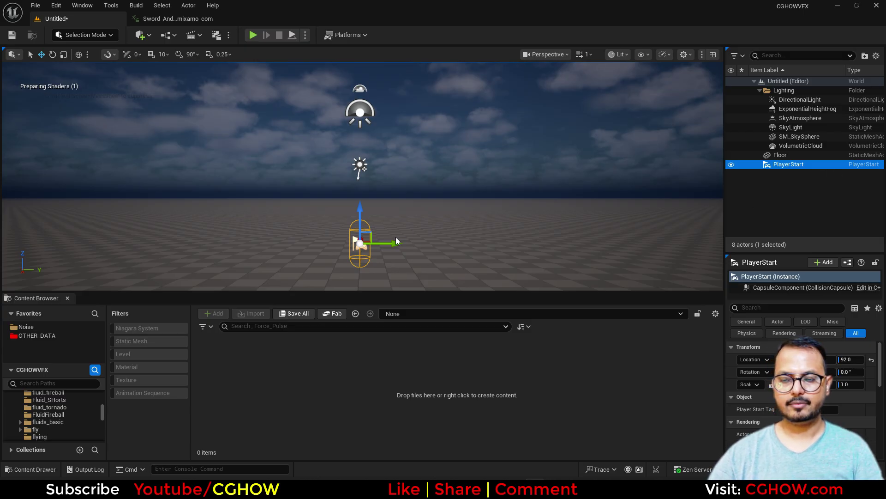
{"action": "key", "text": "Delete"}
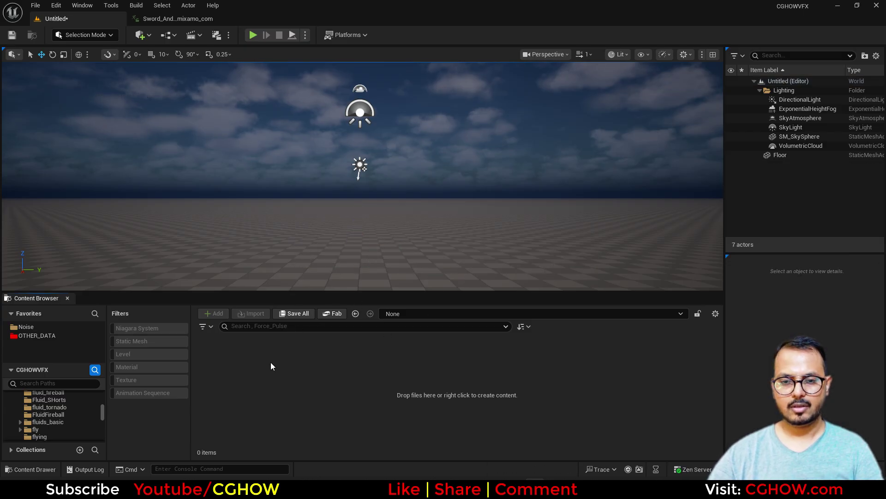
Step: Create a level sequence named seq in the Force_Pulse folder and open it in Sequencer
{"action": "right_click", "coordinate": [270, 362]}
{"action": "mouse_move", "coordinate": [335, 317]}
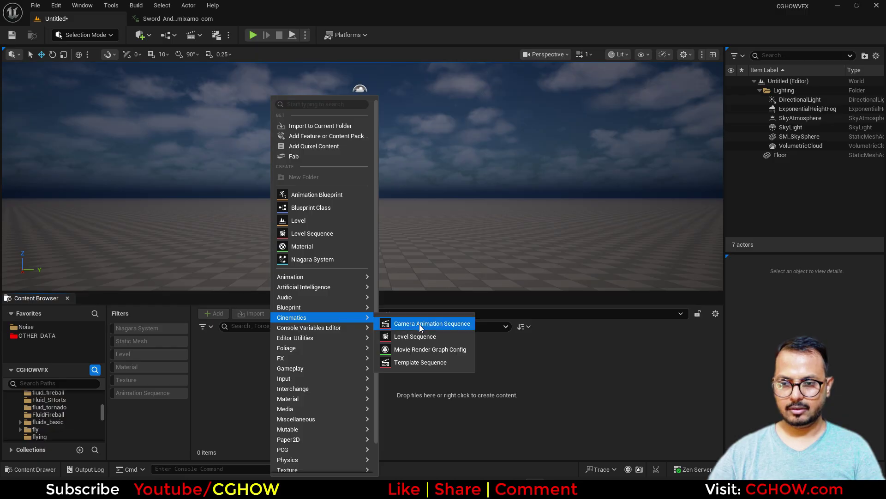
{"action": "left_click", "coordinate": [302, 233]}
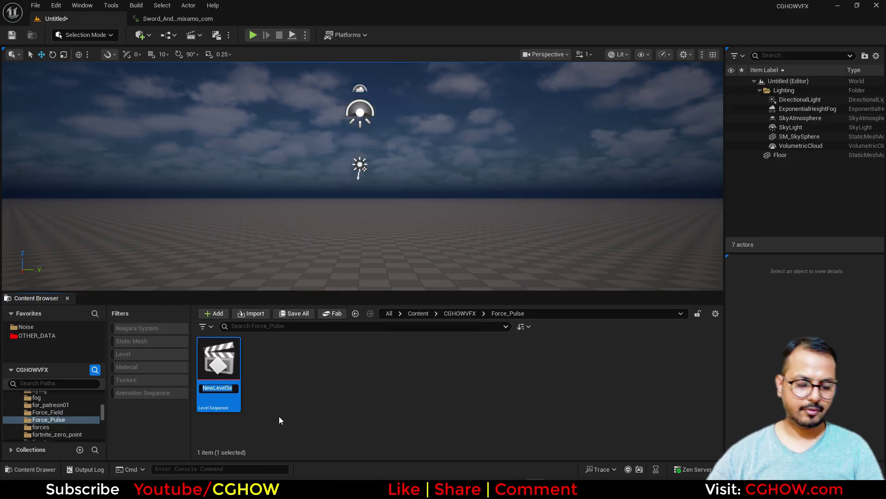
{"action": "type", "text": "seq"}
{"action": "key", "text": "Return"}
{"action": "left_click", "coordinate": [279, 417]}
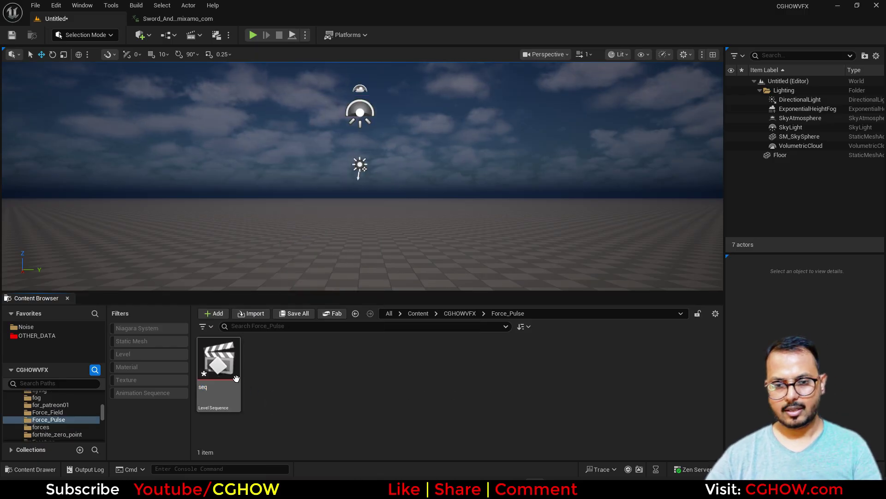
{"action": "left_click", "coordinate": [222, 368]}
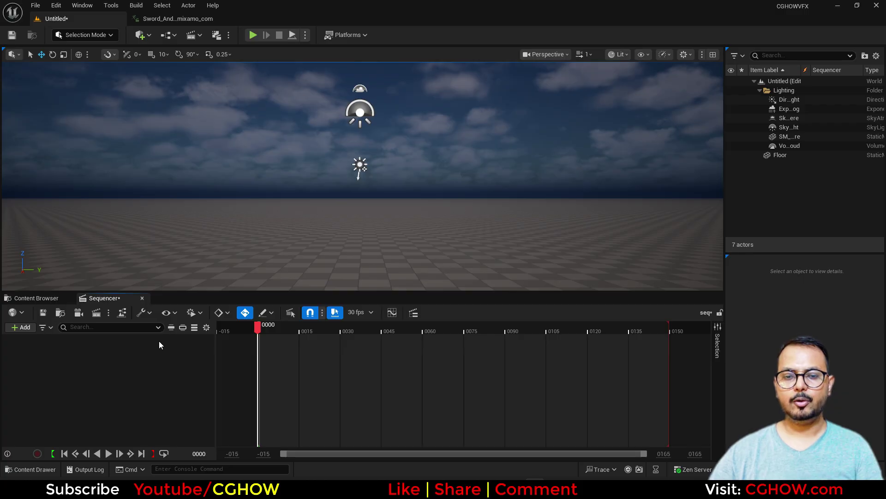
Step: Examine the Sword_And_Shield_Block_Idle_Anim_mixamo_com animation by scrubbing it and viewing the character from several sides
{"action": "left_click", "coordinate": [141, 20]}
{"action": "mouse_move", "coordinate": [442, 318]}
{"action": "left_mouse_down"}
{"action": "mouse_move", "coordinate": [364, 318]}
{"action": "mouse_move", "coordinate": [435, 318]}
{"action": "left_mouse_up"}
{"action": "left_click_drag", "start_coordinate": [439, 249], "coordinate": [258, 249], "text": "alt"}
{"action": "mouse_move", "coordinate": [509, 225]}
{"action": "left_mouse_down", "text": "alt"}
{"action": "mouse_move", "coordinate": [660, 226]}
{"action": "mouse_move", "coordinate": [510, 225]}
{"action": "left_mouse_up", "text": "alt"}
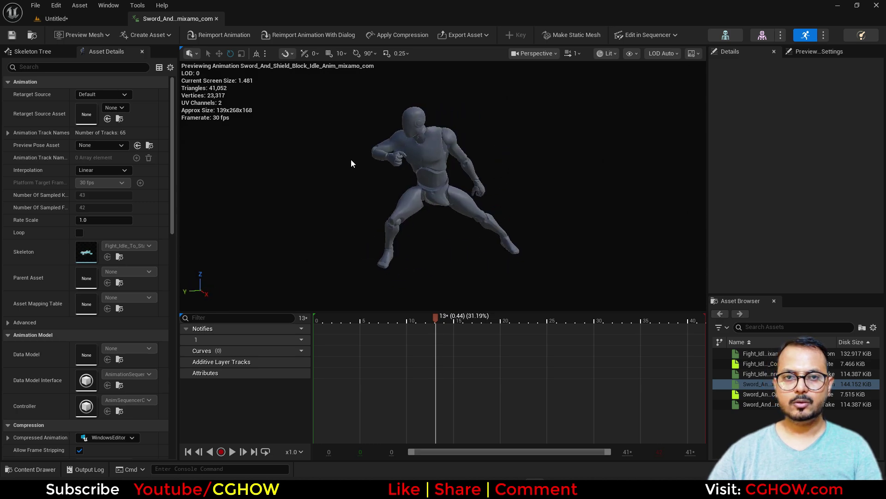
{"action": "left_click_drag", "start_coordinate": [365, 173], "coordinate": [448, 173], "text": "alt"}
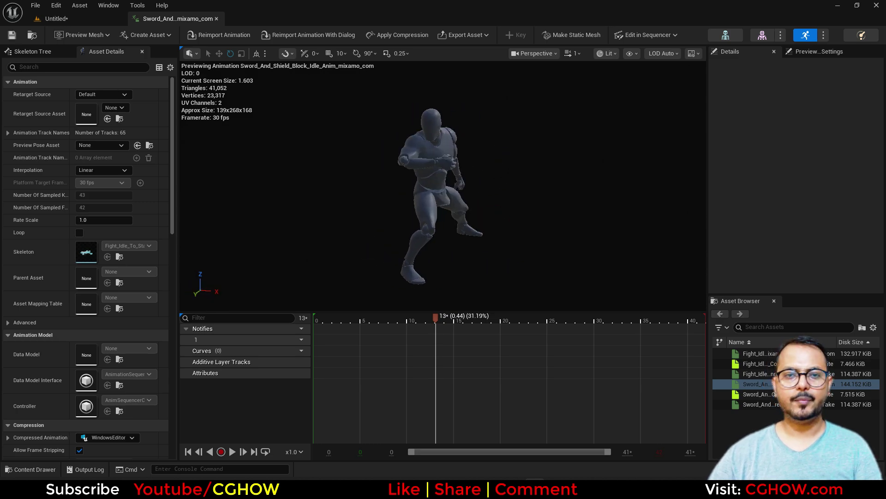
Step: Add the Sword_And_Shield_Block_Idle_Anim_mixamo_com asset to the sequence and place the animation of the same name on its Animation track
{"action": "left_click", "coordinate": [31, 35]}
{"action": "left_click_drag", "start_coordinate": [459, 397], "coordinate": [106, 362]}
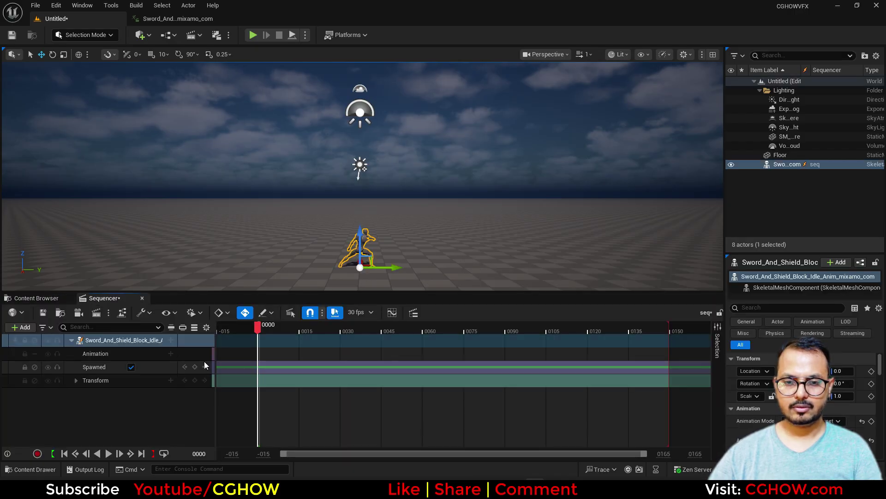
{"action": "left_click", "coordinate": [171, 353]}
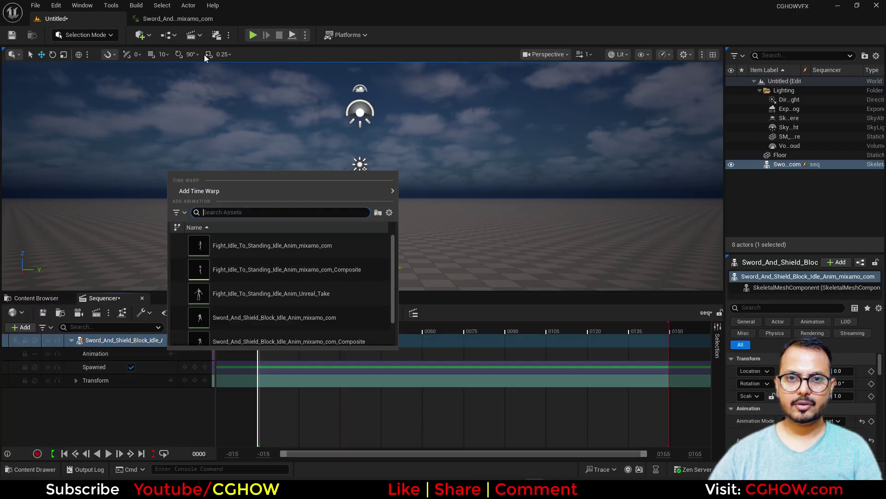
{"action": "left_click", "coordinate": [167, 20]}
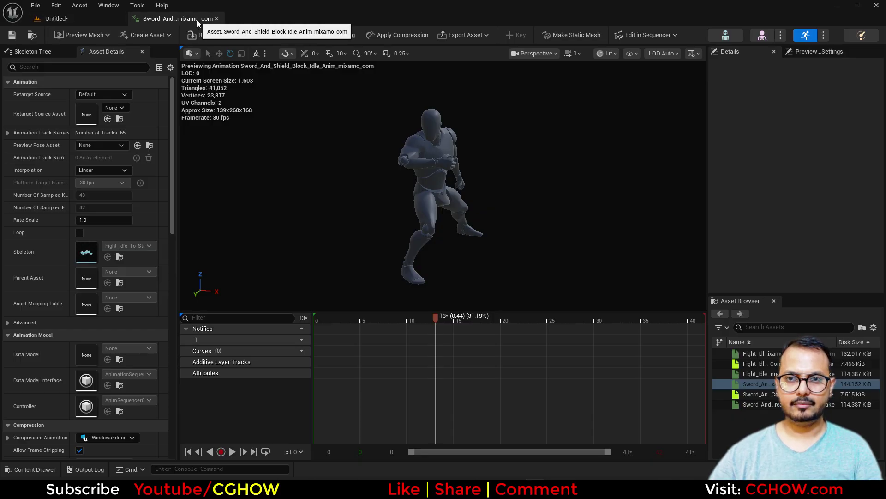
{"action": "left_click", "coordinate": [76, 20]}
{"action": "left_click", "coordinate": [170, 353]}
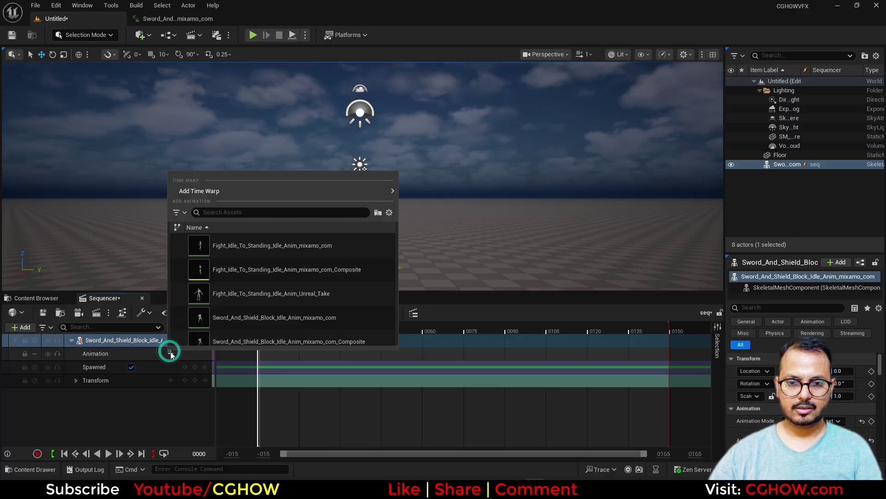
{"action": "type", "text": "blo"}
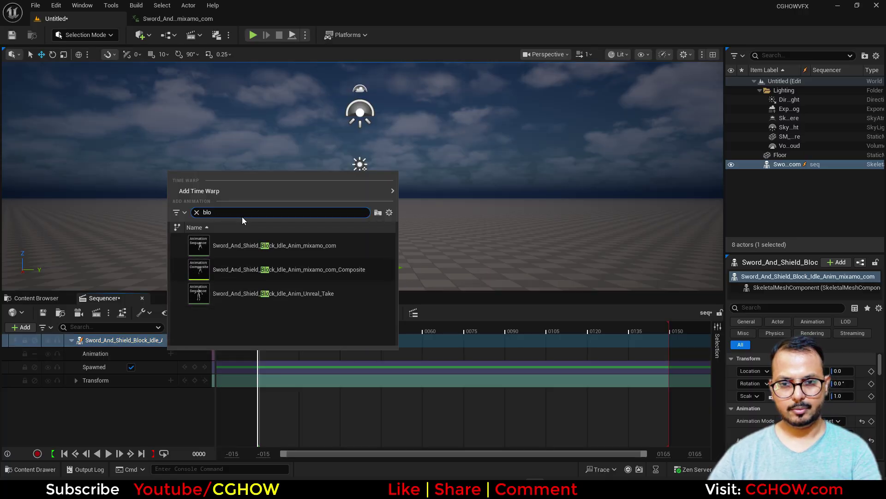
{"action": "left_click", "coordinate": [295, 246]}
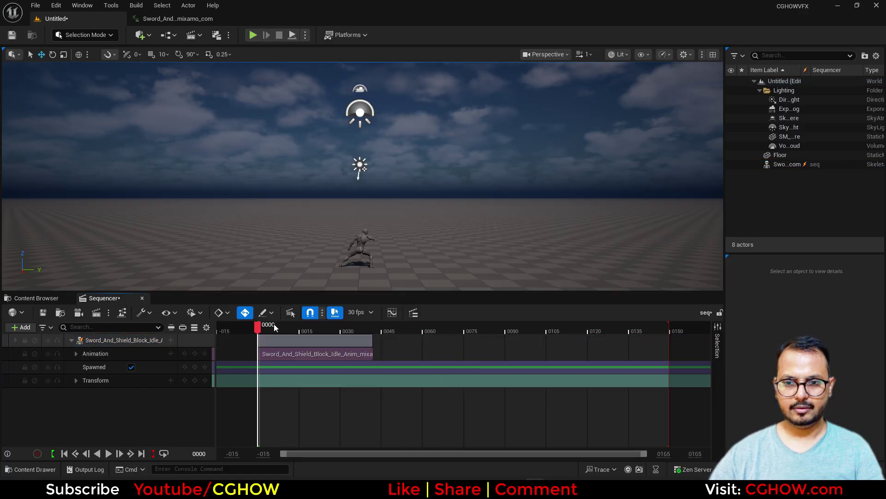
Step: Scrub the sequence to frame 29 and examine the character's block pose up close from several angles
{"action": "left_click_drag", "start_coordinate": [275, 327], "coordinate": [339, 329]}
{"action": "right_click_drag", "start_coordinate": [403, 242], "coordinate": [309, 261]}
{"action": "key", "text": "w"}
{"action": "key", "text": "w"}
{"action": "key", "text": "s"}
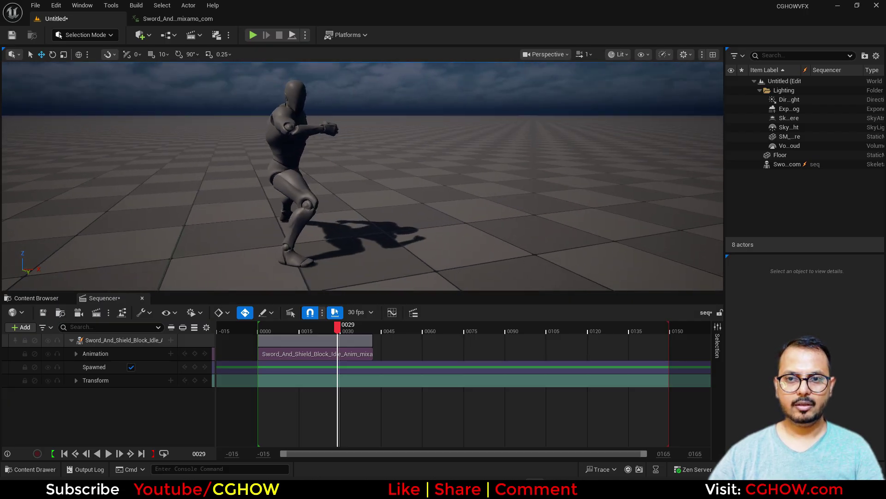
{"action": "right_click_drag", "start_coordinate": [310, 180], "coordinate": [300, 181]}
{"action": "key", "text": "a"}
{"action": "right_click_drag", "start_coordinate": [406, 237], "coordinate": [521, 233]}
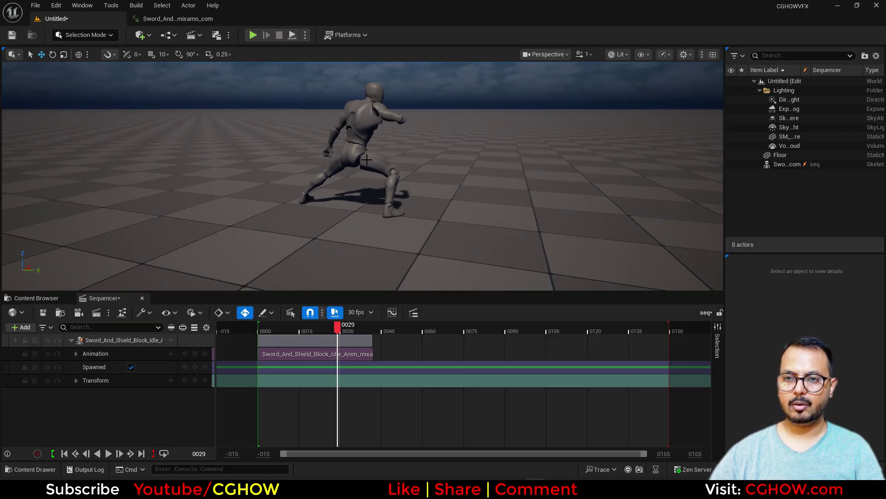
Step: Rotate the character about the vertical axis and set its Z rotation to 90°
{"action": "left_click", "coordinate": [364, 155]}
{"action": "key", "text": "e"}
{"action": "left_click_drag", "start_coordinate": [370, 226], "coordinate": [400, 222]}
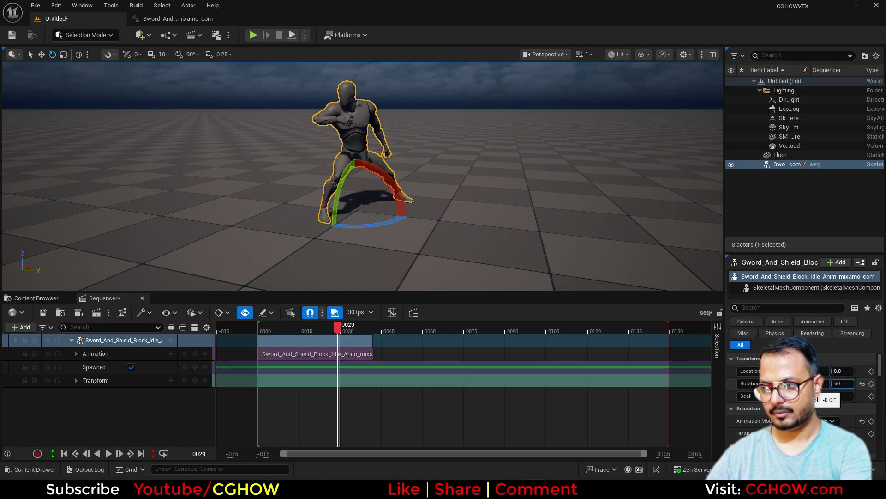
{"action": "key", "text": "Return"}
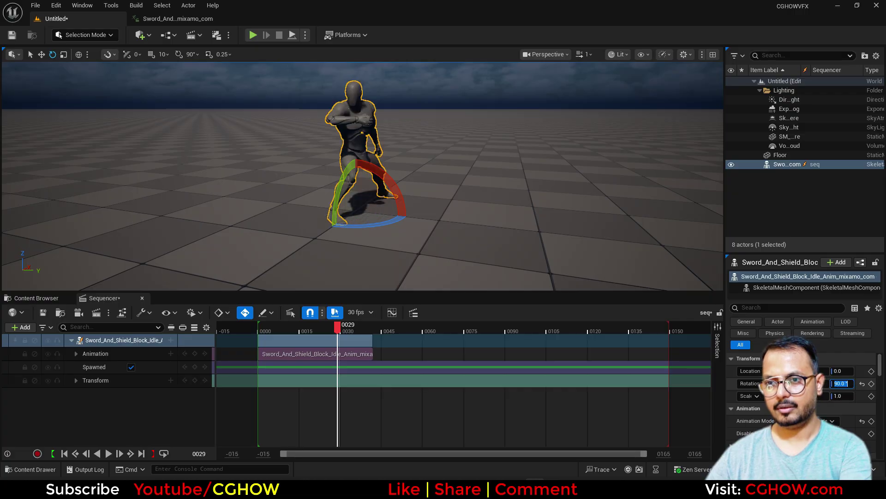
{"action": "left_click_drag", "start_coordinate": [566, 182], "coordinate": [595, 182], "text": "alt"}
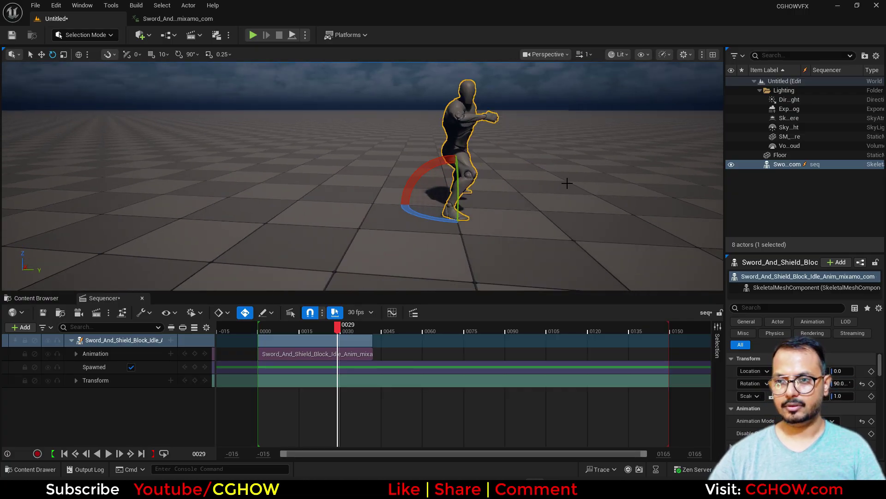
{"action": "left_click", "coordinate": [577, 180]}
Step: Compose a view of the character and create a cine camera with a camera cut in the sequence
{"action": "right_click_drag", "start_coordinate": [400, 213], "coordinate": [419, 206]}
{"action": "key", "text": "d"}
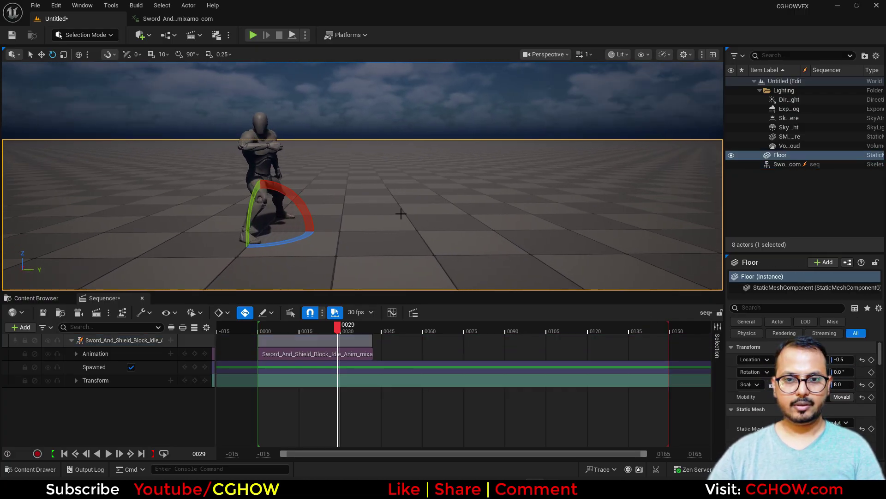
{"action": "left_click", "coordinate": [79, 313]}
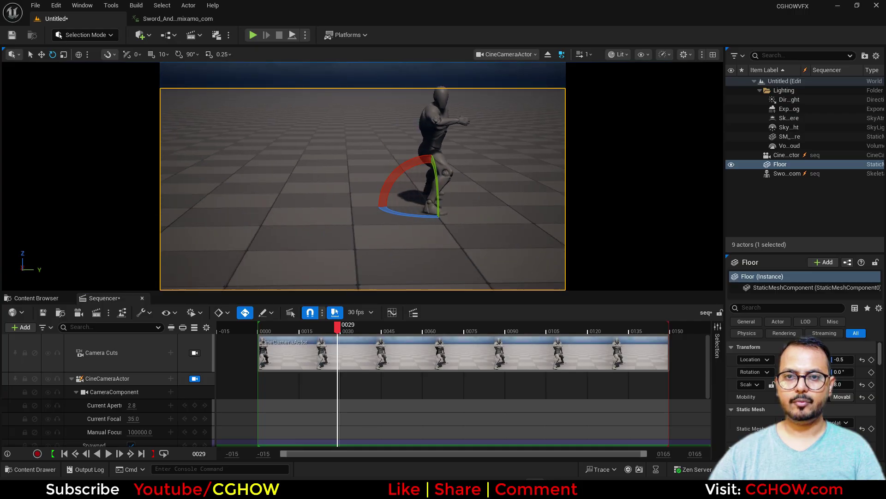
Step: Reposition the cine camera at a reduced camera speed of 0.3 so the whole character fills the height of the shot
{"action": "key", "text": "a"}
{"action": "right_click_drag", "start_coordinate": [363, 185], "coordinate": [359, 215]}
{"action": "key", "text": "d"}
{"action": "scroll", "coordinate": [363, 199], "scroll_direction": "down", "scroll_amount": 4}
{"action": "key", "text": "a"}
{"action": "key", "text": "w"}
{"action": "key", "text": "a"}
{"action": "key", "text": "e"}
{"action": "key", "text": "s"}
{"action": "key", "text": "a"}
{"action": "key", "text": "d"}
{"action": "key", "text": "g"}
{"action": "key", "text": "g"}
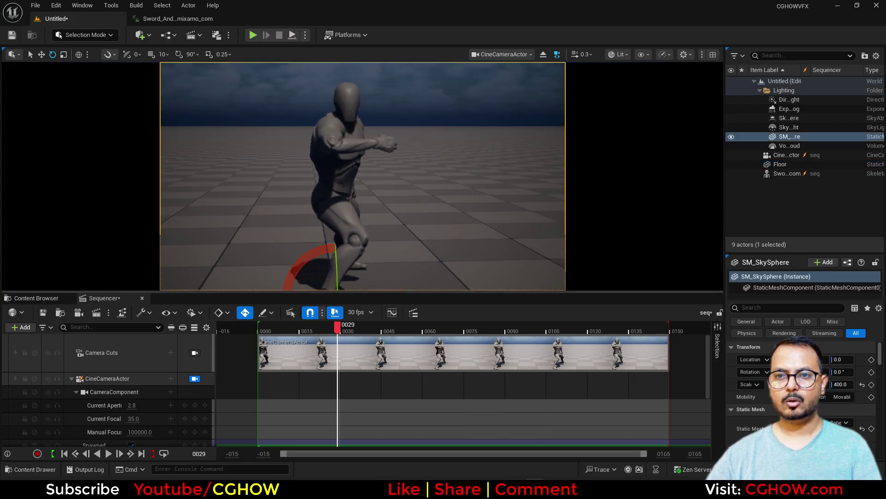
{"action": "left_click", "coordinate": [259, 151]}
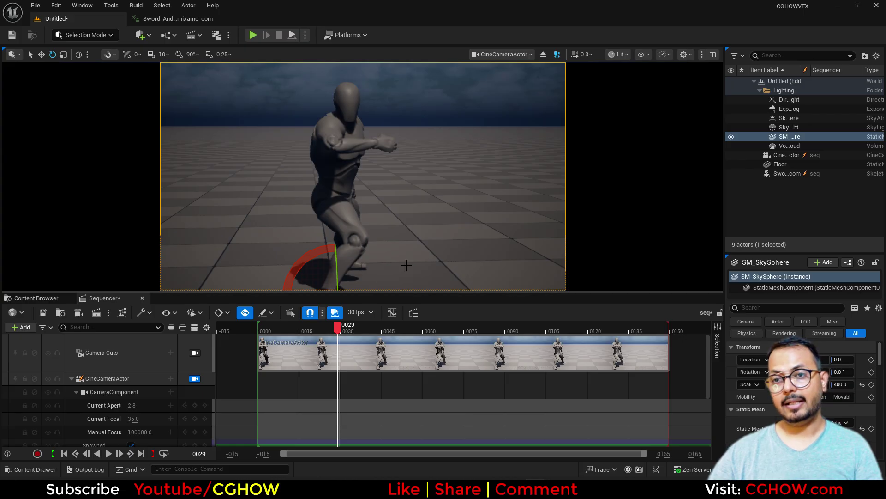
Step: Enlarge the viewport and set the character's Z rotation to 105°
{"action": "left_click", "coordinate": [351, 251]}
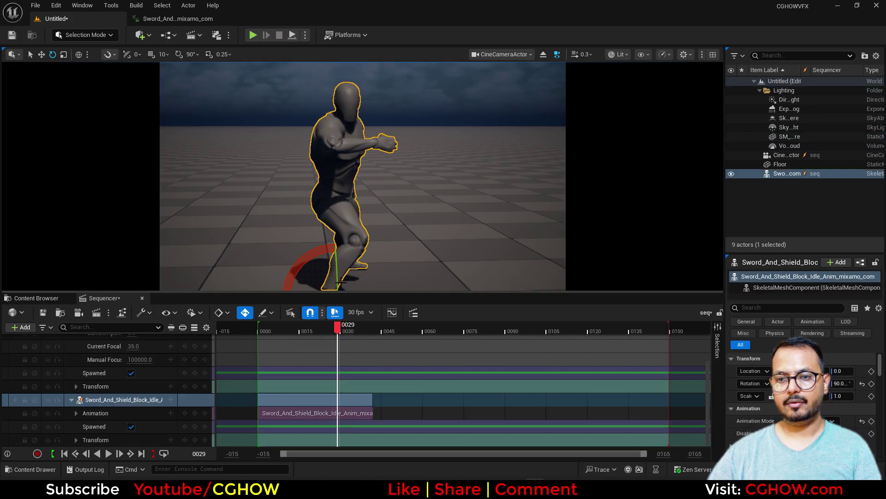
{"action": "left_click_drag", "start_coordinate": [324, 289], "coordinate": [338, 344]}
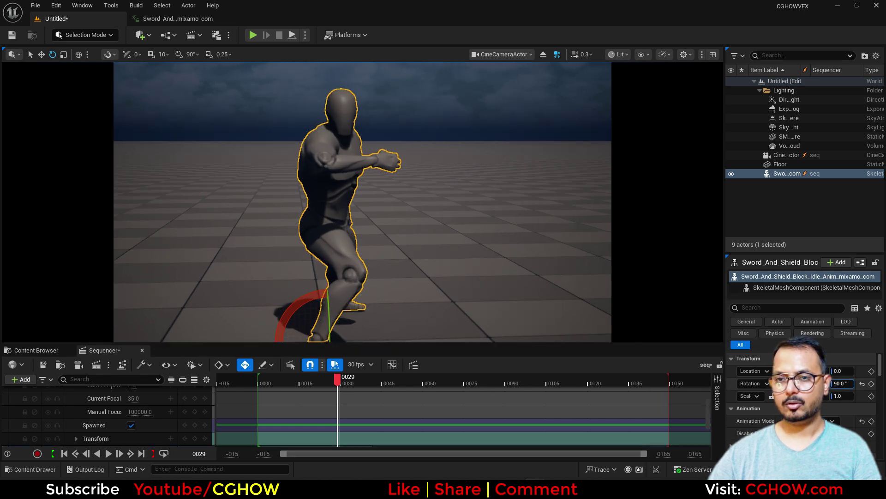
{"action": "mouse_move", "coordinate": [841, 384]}
{"action": "left_mouse_down"}
{"action": "mouse_move", "coordinate": [820, 384]}
{"action": "mouse_move", "coordinate": [844, 383]}
{"action": "left_mouse_up"}
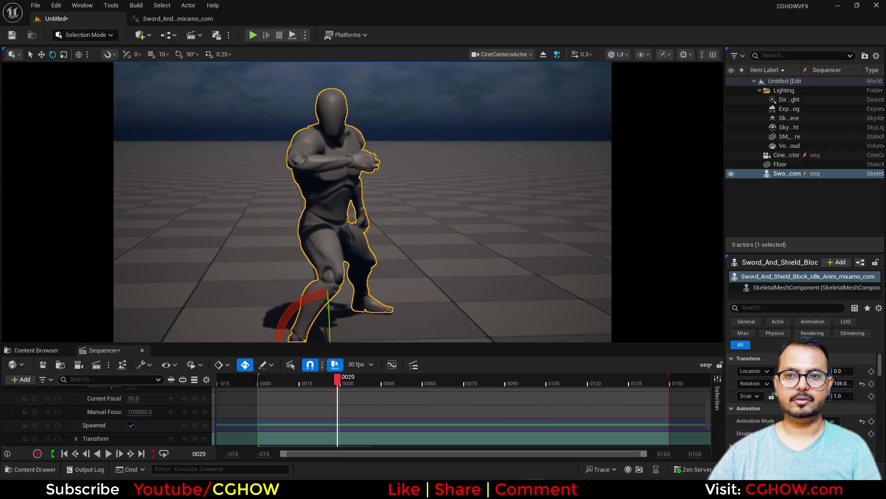
Step: Set the cine camera's Manual Focus Distance to about 450.37 to focus on the character, and deselect the character
{"action": "scroll", "coordinate": [138, 430], "scroll_direction": "down", "scroll_amount": 3}
{"action": "scroll", "coordinate": [156, 422], "scroll_direction": "up", "scroll_amount": 5}
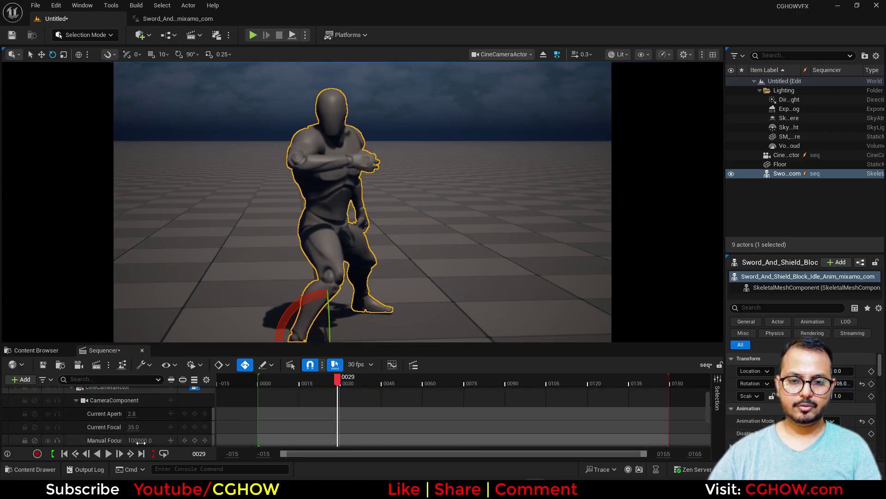
{"action": "left_click_drag", "start_coordinate": [146, 441], "coordinate": [137, 440]}
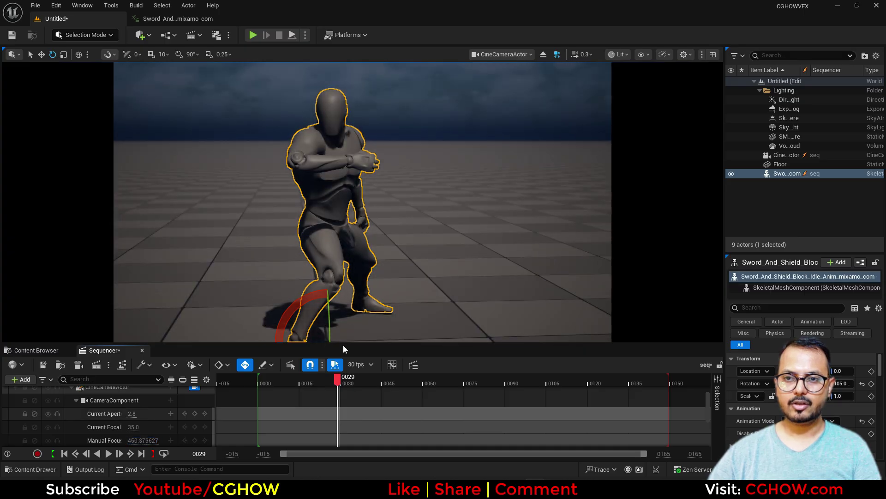
{"action": "left_click", "coordinate": [436, 223]}
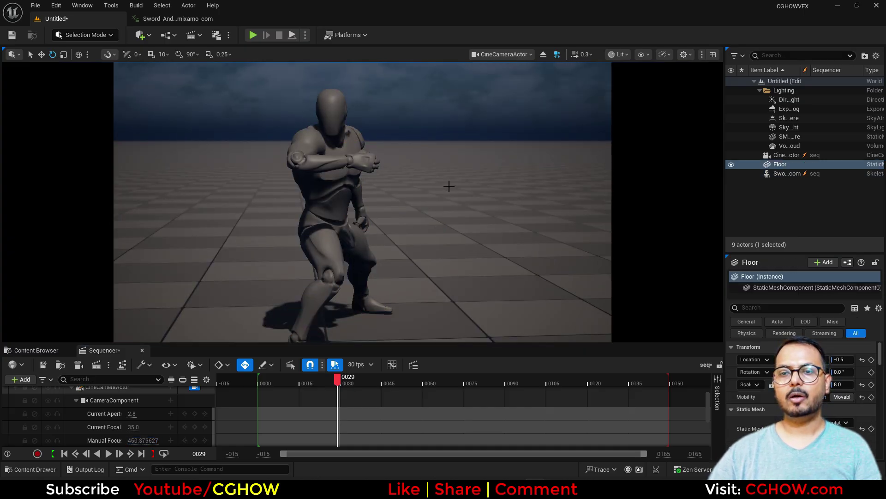
Step: Move the blocking character slightly along its Y axis, toward the centre of the camera shot
{"action": "left_click", "coordinate": [320, 241]}
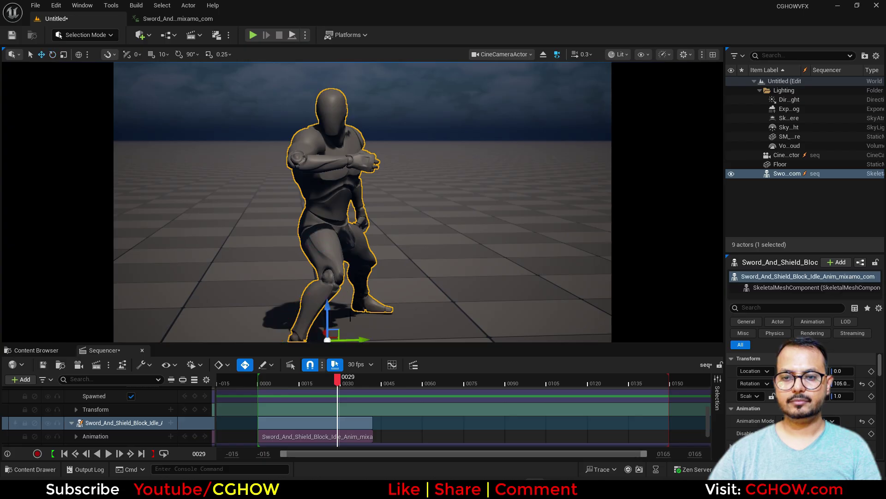
{"action": "left_click_drag", "start_coordinate": [357, 340], "coordinate": [377, 340]}
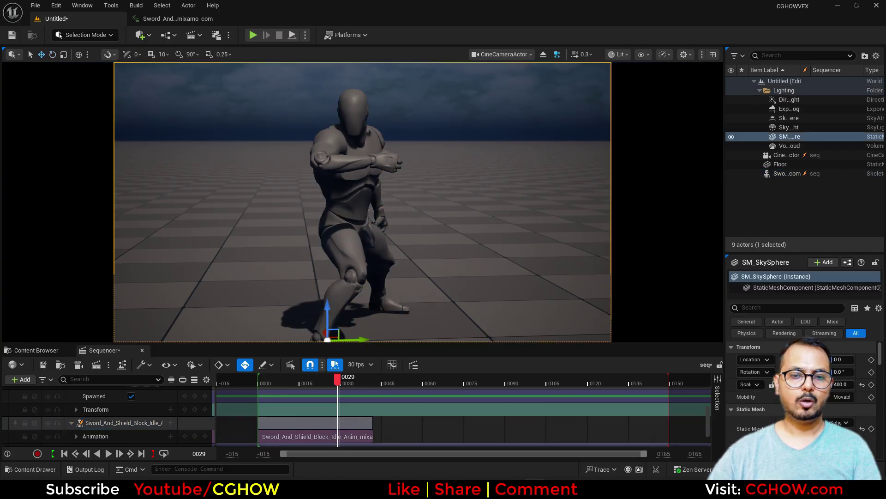
{"action": "left_click", "coordinate": [591, 320]}
Step: Save the level as force in the Effect44 folder
{"action": "key", "text": "ctrl+s"}
{"action": "left_click", "coordinate": [517, 346]}
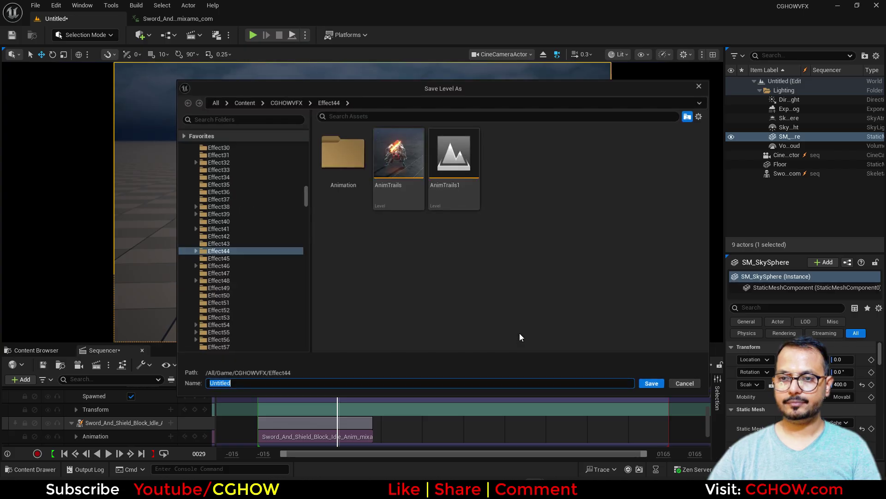
{"action": "type", "text": "force"}
{"action": "key", "text": "Return"}
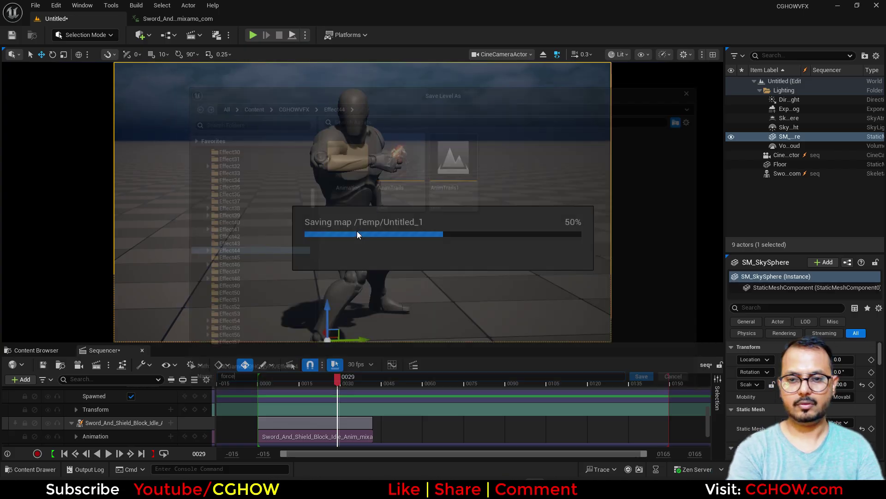
Step: Create a material named M_ring in the Force_Pulse folder beside the seq level sequence, and open it
{"action": "left_click", "coordinate": [54, 352]}
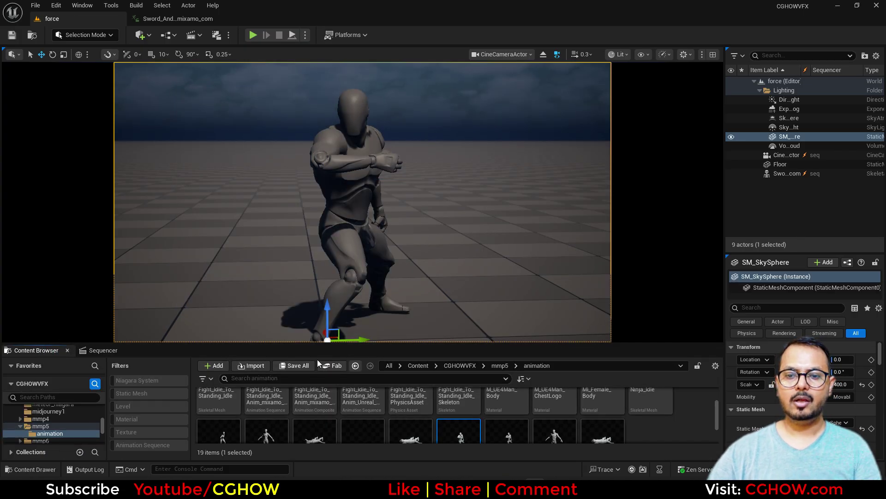
{"action": "left_click", "coordinate": [104, 350]}
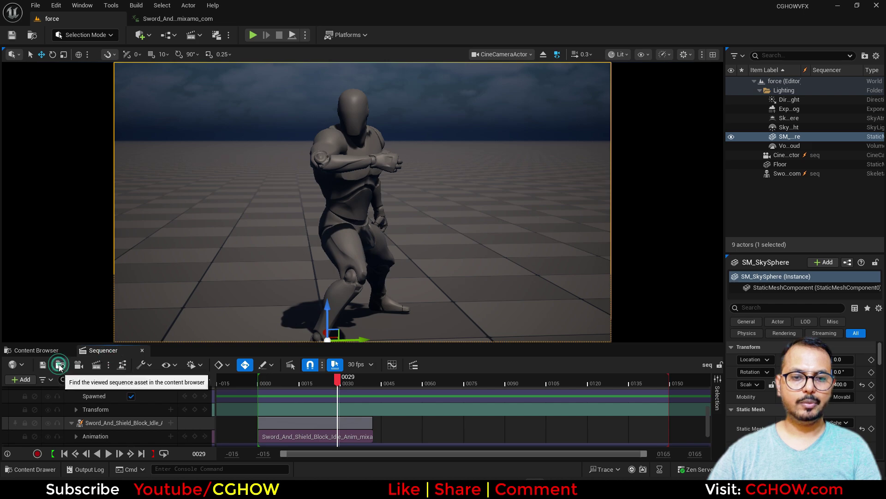
{"action": "left_click", "coordinate": [58, 364]}
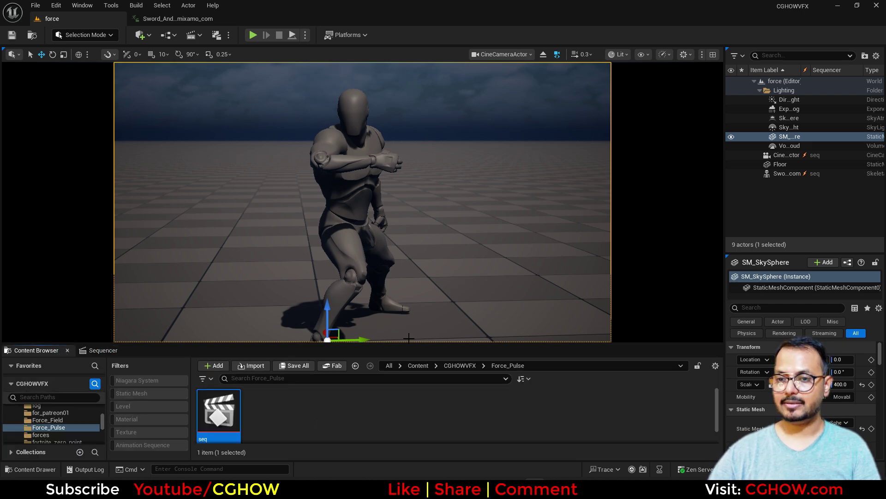
{"action": "left_click", "coordinate": [427, 398]}
{"action": "left_click", "coordinate": [341, 424]}
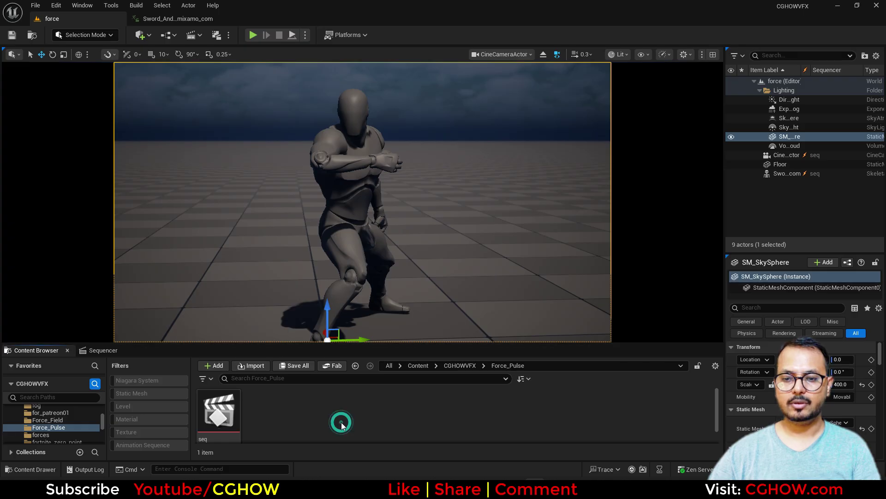
{"action": "right_click", "coordinate": [377, 408]}
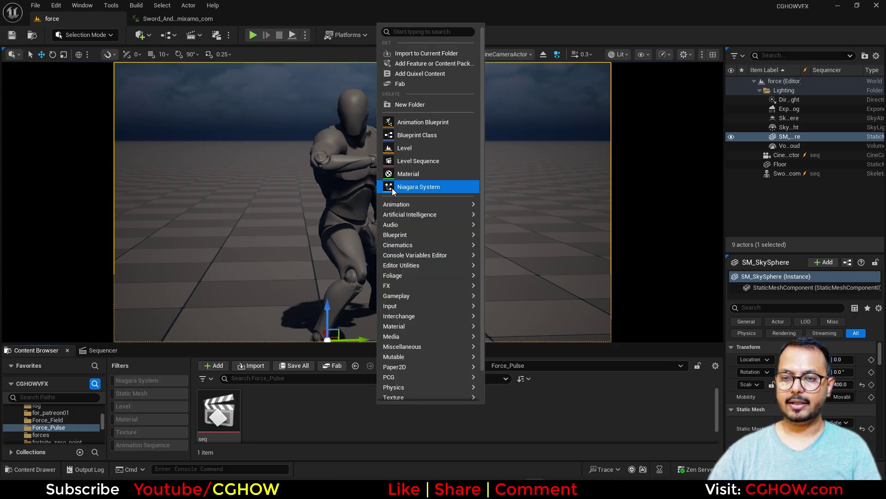
{"action": "left_click", "coordinate": [424, 172]}
{"action": "type", "text": "M_r"}
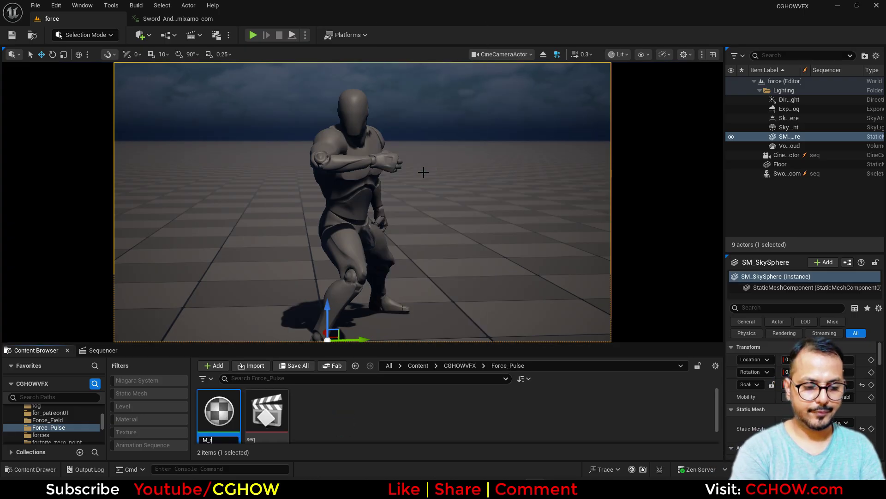
{"action": "type", "text": "ing"}
{"action": "key", "text": "Return"}
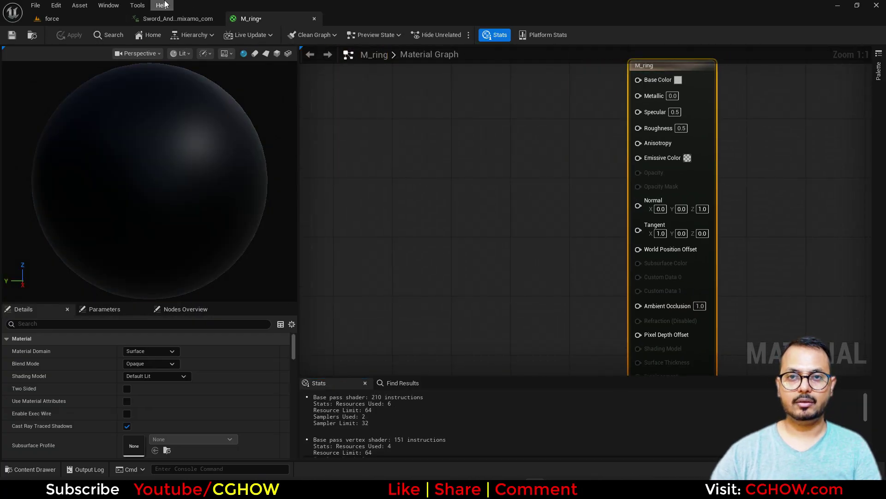
Step: Close the character animation's editor and show the material preview on a plane
{"action": "left_click", "coordinate": [216, 19]}
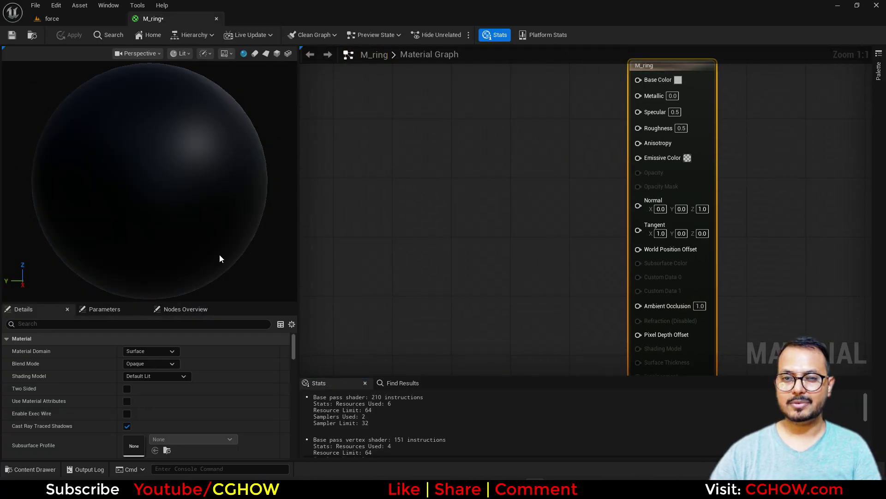
{"action": "left_click", "coordinate": [266, 54]}
{"action": "left_click", "coordinate": [63, 180]}
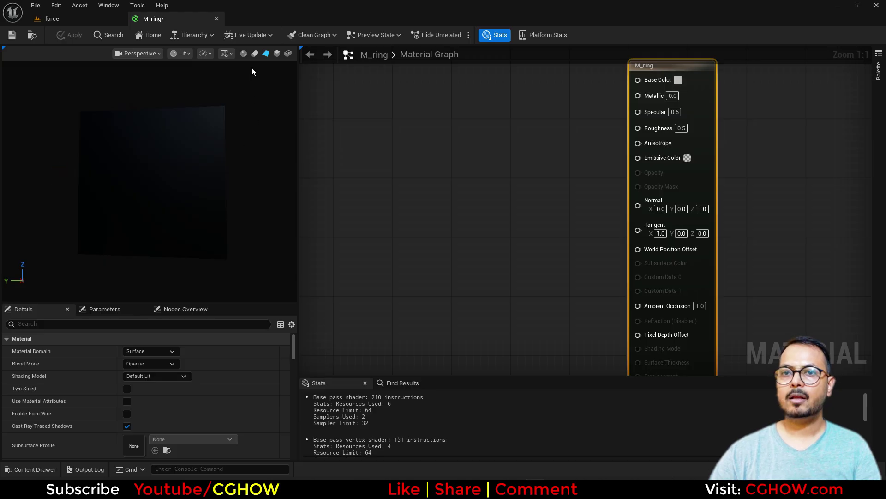
Step: Set the ring material's shading model to Unlit and blend mode to Translucent, and make it Two Sided
{"action": "left_click", "coordinate": [151, 375]}
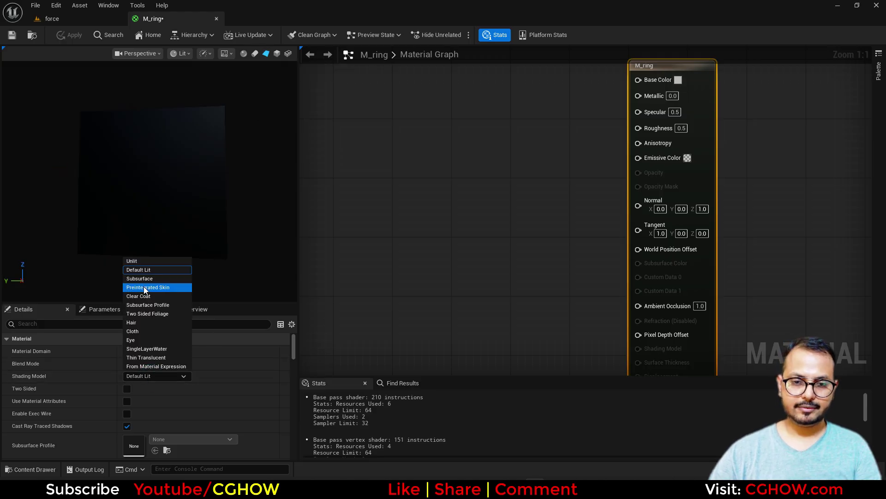
{"action": "left_click", "coordinate": [134, 261]}
{"action": "left_click", "coordinate": [149, 364]}
{"action": "left_click", "coordinate": [145, 390]}
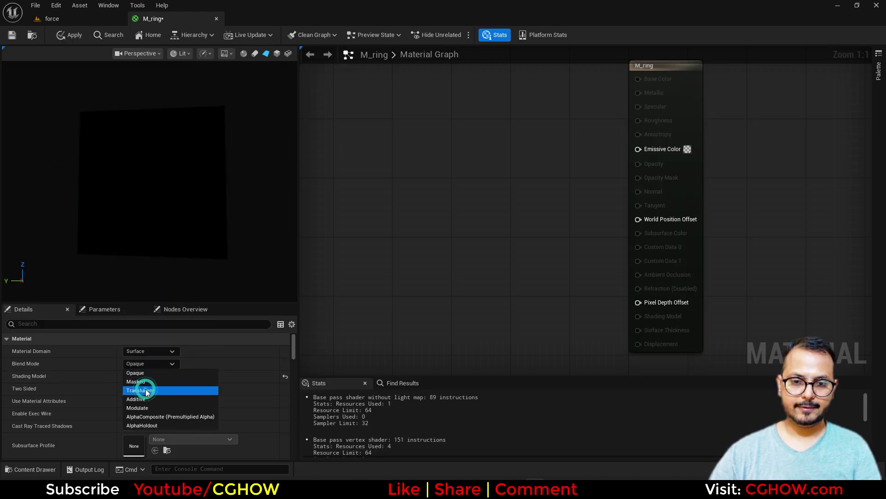
{"action": "left_click", "coordinate": [127, 388]}
Step: Add a RadialGradientExponential node to the material graph
{"action": "right_click_drag", "start_coordinate": [502, 197], "coordinate": [519, 214]}
{"action": "right_click", "coordinate": [407, 241]}
{"action": "left_click", "coordinate": [429, 188]}
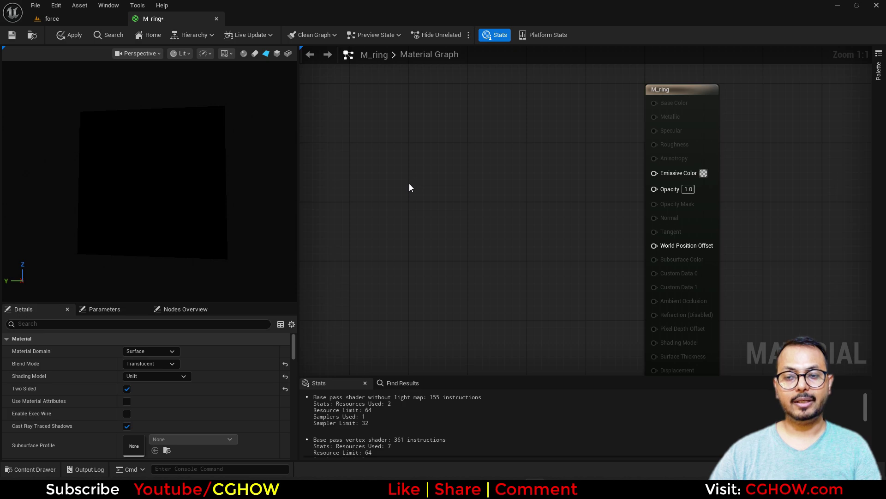
{"action": "right_click", "coordinate": [395, 140]}
{"action": "type", "text": "radial"}
{"action": "left_click", "coordinate": [436, 165]}
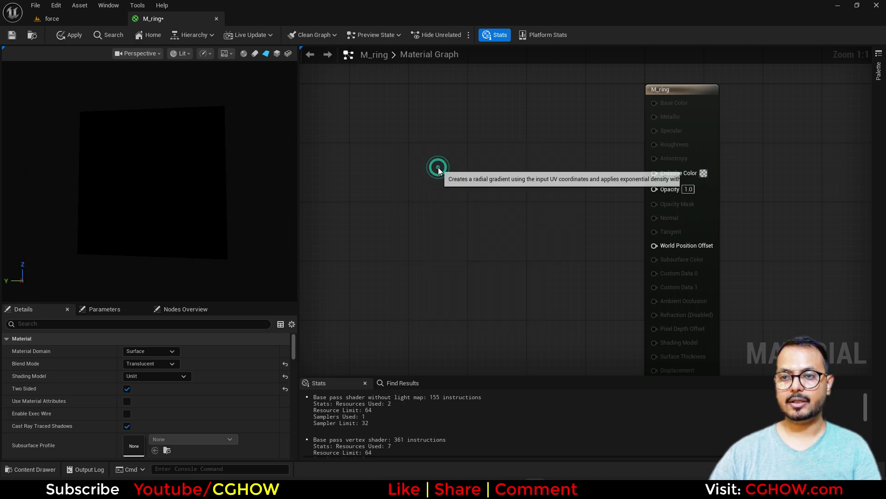
Step: Feed the radial gradient through a Sine node and connect the sine to Emissive Color
{"action": "left_click_drag", "start_coordinate": [451, 191], "coordinate": [481, 178]}
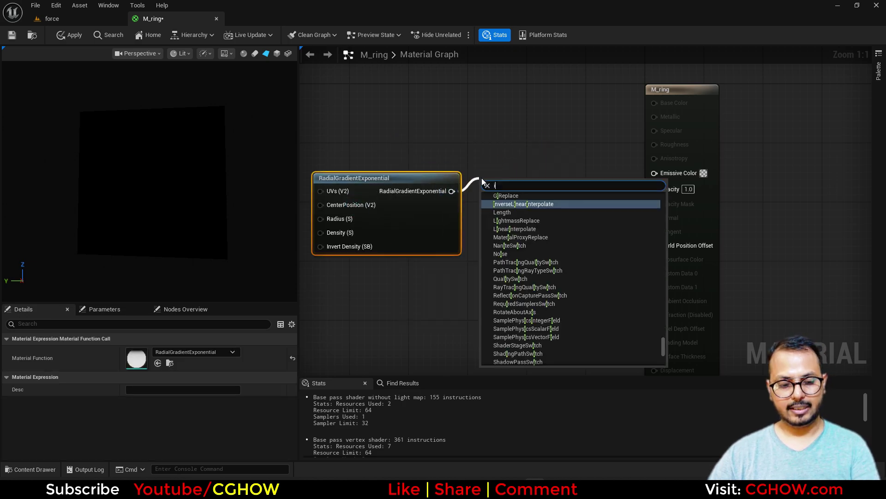
{"action": "type", "text": "inn"}
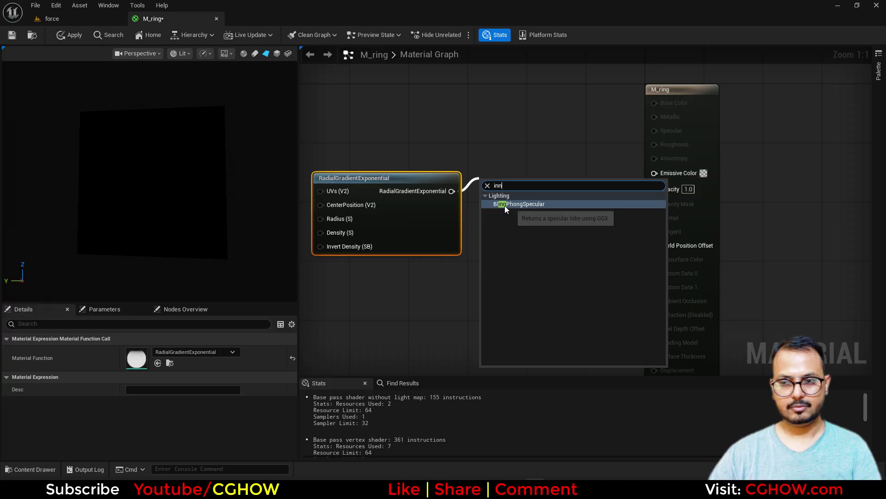
{"action": "key", "text": "BackSpace"}
{"action": "key", "text": "BackSpace"}
{"action": "key", "text": "BackSpace"}
{"action": "type", "text": "sin"}
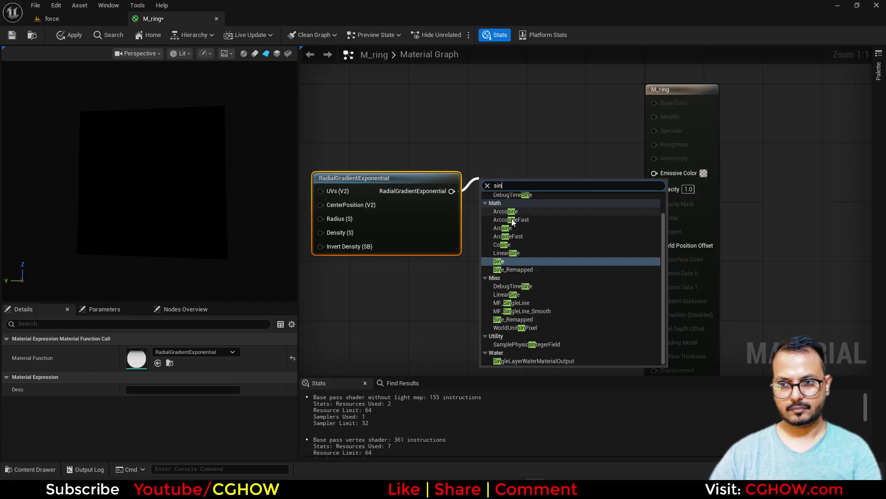
{"action": "left_click", "coordinate": [513, 262]}
{"action": "left_click_drag", "start_coordinate": [509, 193], "coordinate": [654, 172]}
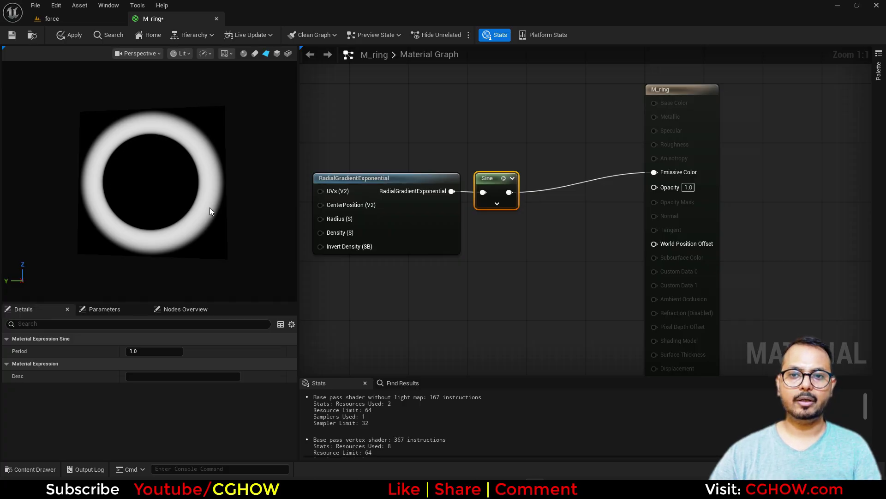
Step: Set the Sine node's period to 2
{"action": "left_click", "coordinate": [166, 353]}
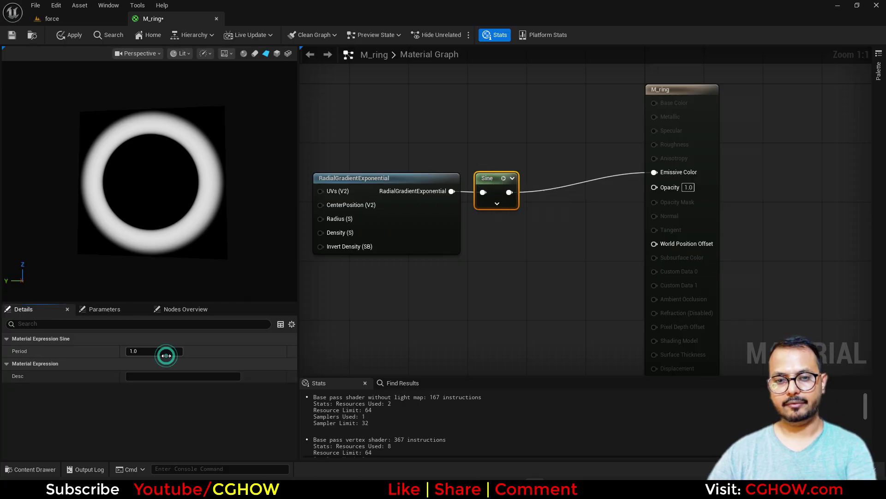
{"action": "type", "text": "2"}
{"action": "key", "text": "Return"}
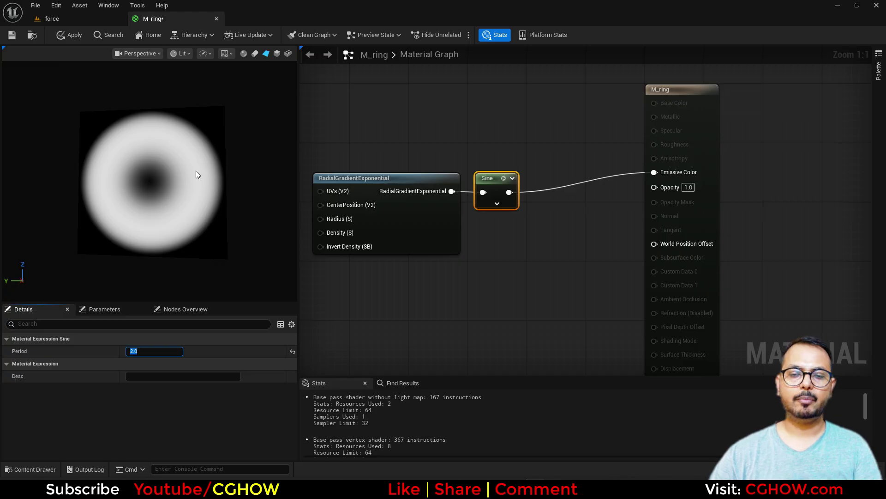
Step: Insert a Power node between the Sine and Emissive Color with its exponent raised to about 9.98, and inspect the ring preview
{"action": "left_click", "coordinate": [539, 174]}
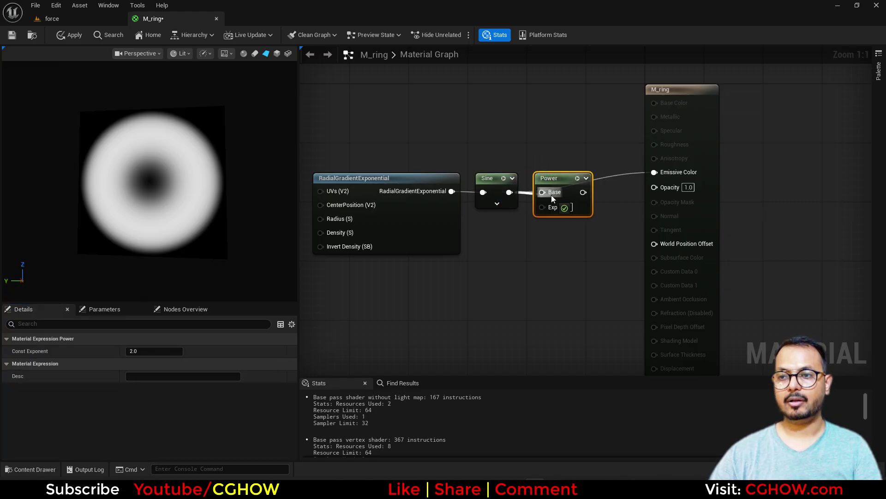
{"action": "left_click_drag", "start_coordinate": [584, 192], "coordinate": [654, 173]}
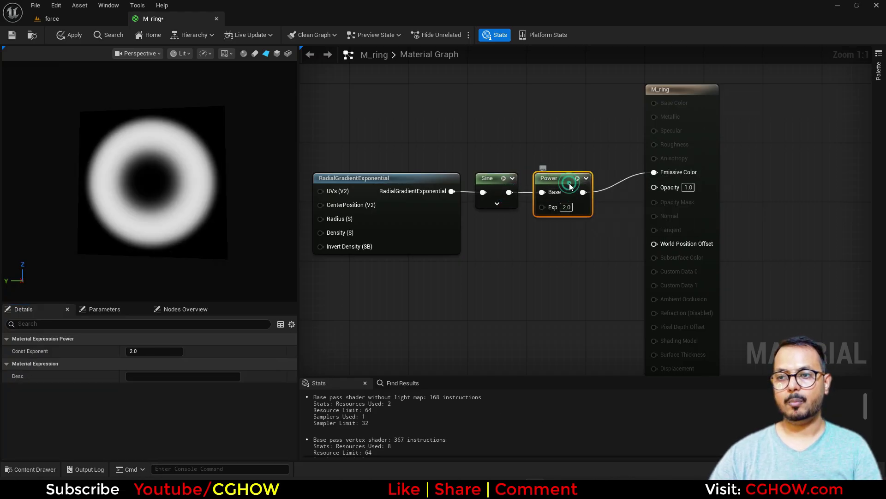
{"action": "left_click_drag", "start_coordinate": [131, 351], "coordinate": [194, 358]}
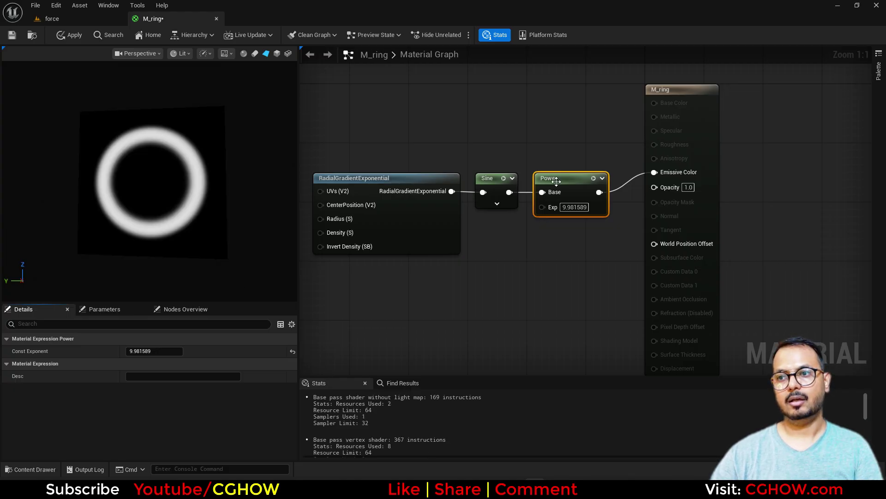
{"action": "right_click_drag", "start_coordinate": [394, 303], "coordinate": [483, 315]}
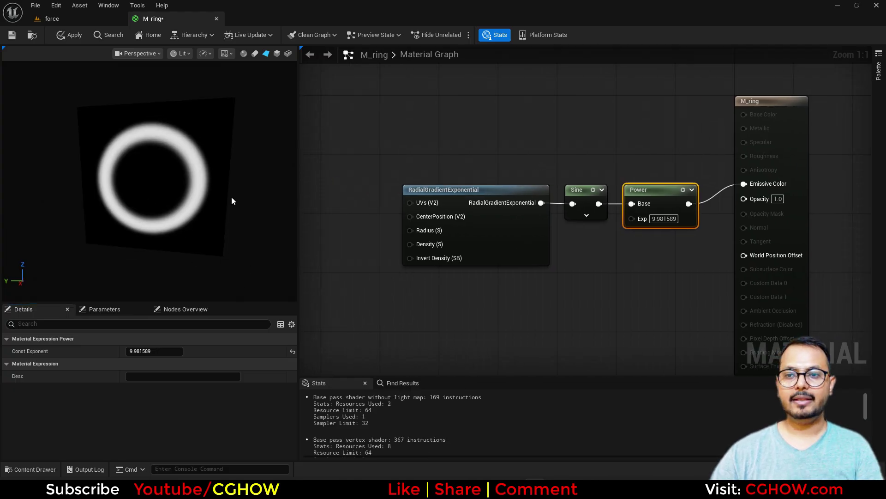
{"action": "scroll", "coordinate": [231, 206], "scroll_direction": "up", "scroll_amount": 2}
{"action": "scroll", "coordinate": [161, 148], "scroll_direction": "up", "scroll_amount": 2}
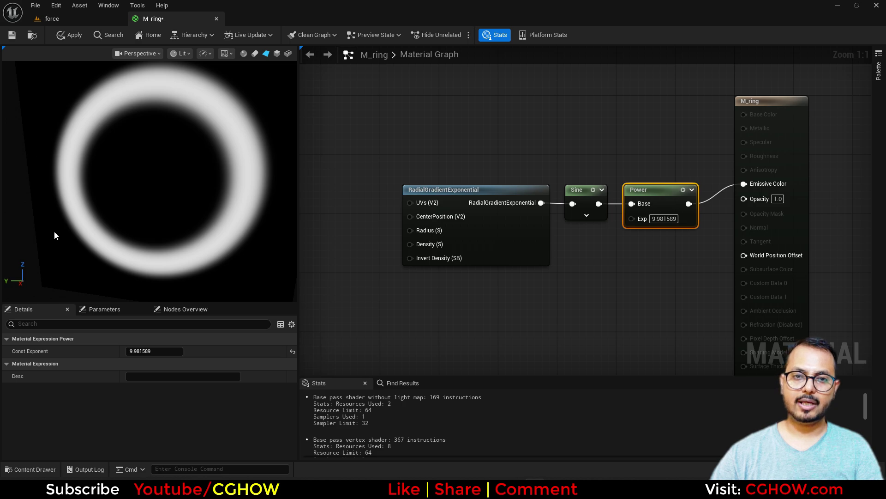
{"action": "left_click_drag", "start_coordinate": [169, 218], "coordinate": [168, 213]}
Step: Add a Texture Sample node above the gradient chain and assign the T_aura texture
{"action": "right_click_drag", "start_coordinate": [386, 76], "coordinate": [395, 107]}
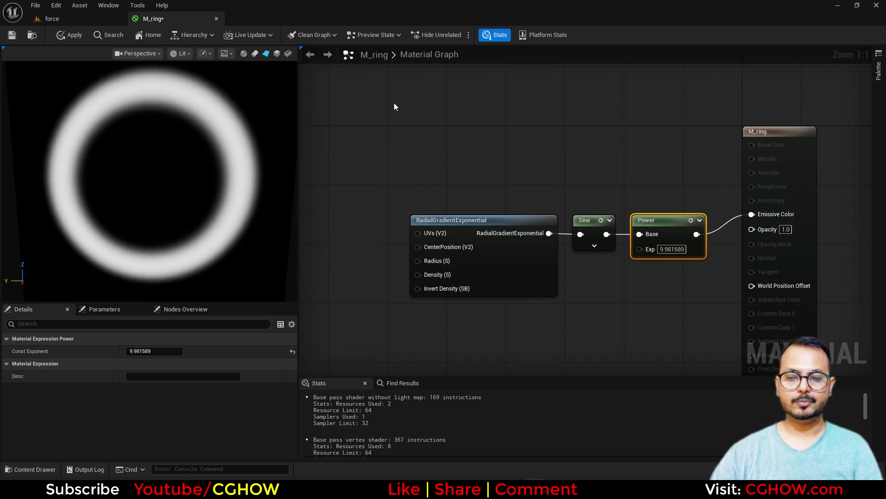
{"action": "right_click", "coordinate": [394, 107]}
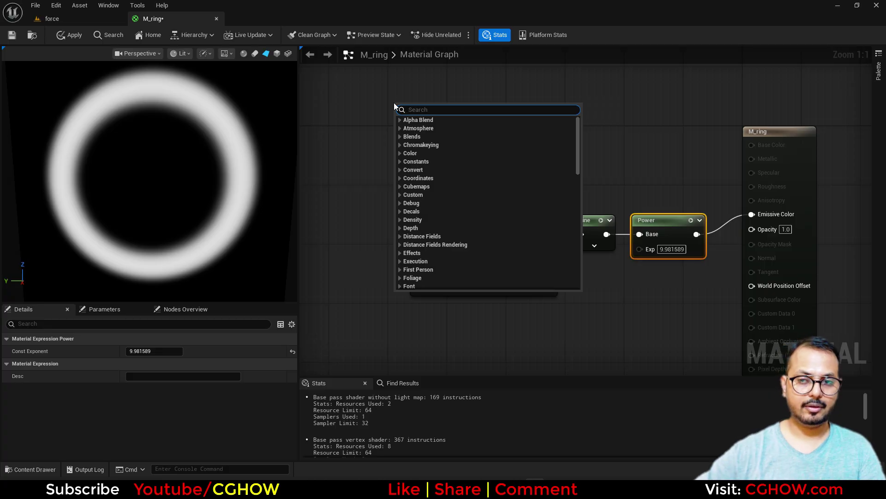
{"action": "left_click", "coordinate": [346, 118]}
{"action": "left_click", "coordinate": [369, 91]}
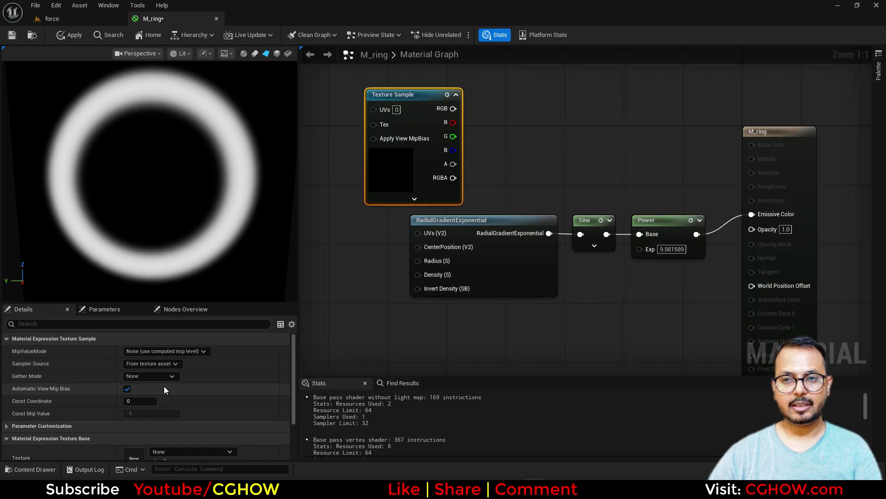
{"action": "scroll", "coordinate": [165, 386], "scroll_direction": "down", "scroll_amount": 3}
{"action": "left_click", "coordinate": [190, 392]}
{"action": "type", "text": "aura"}
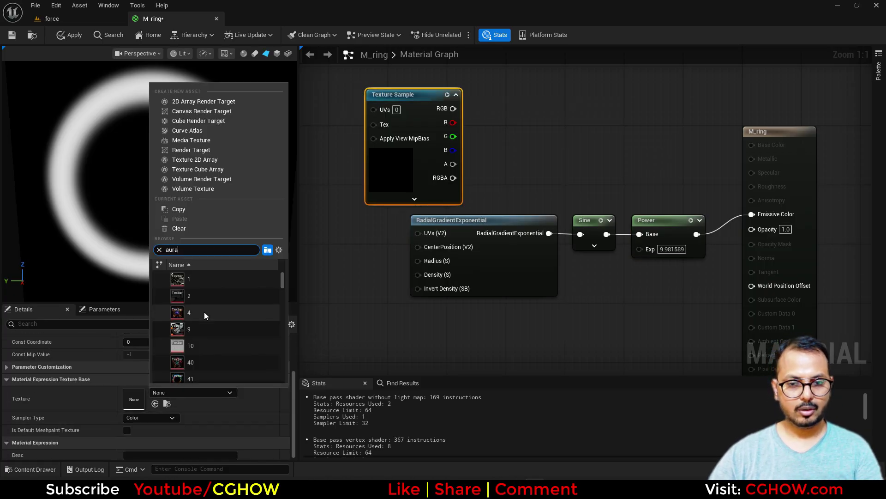
{"action": "left_click", "coordinate": [193, 318]}
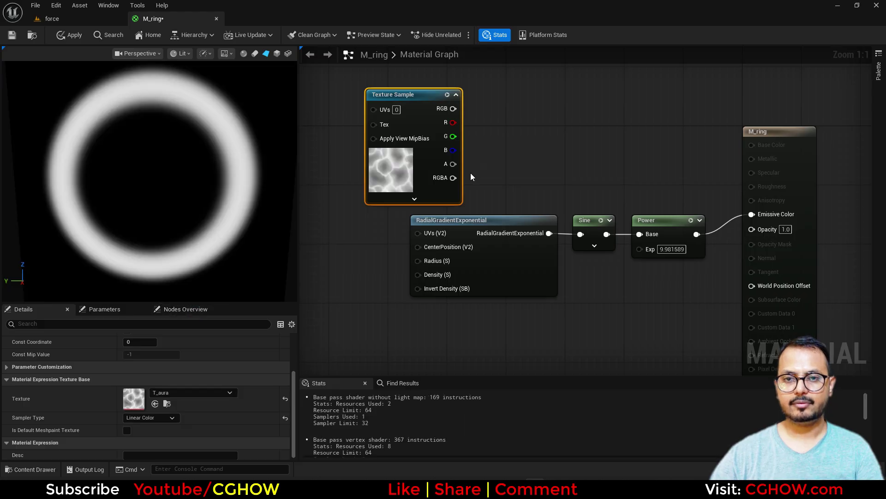
Step: Position the Texture Sample node above the radial gradient and preview its texture on the plane
{"action": "right_click_drag", "start_coordinate": [471, 177], "coordinate": [399, 215]}
{"action": "left_click_drag", "start_coordinate": [327, 213], "coordinate": [412, 207]}
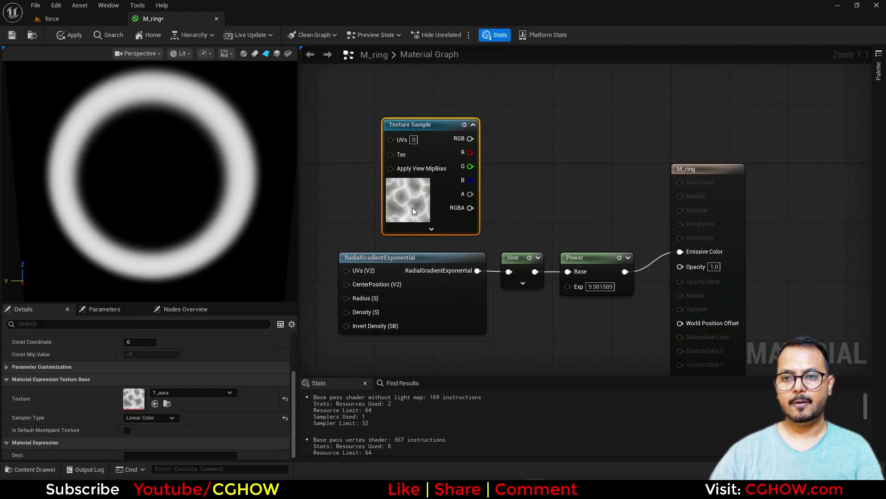
{"action": "left_click", "coordinate": [463, 125]}
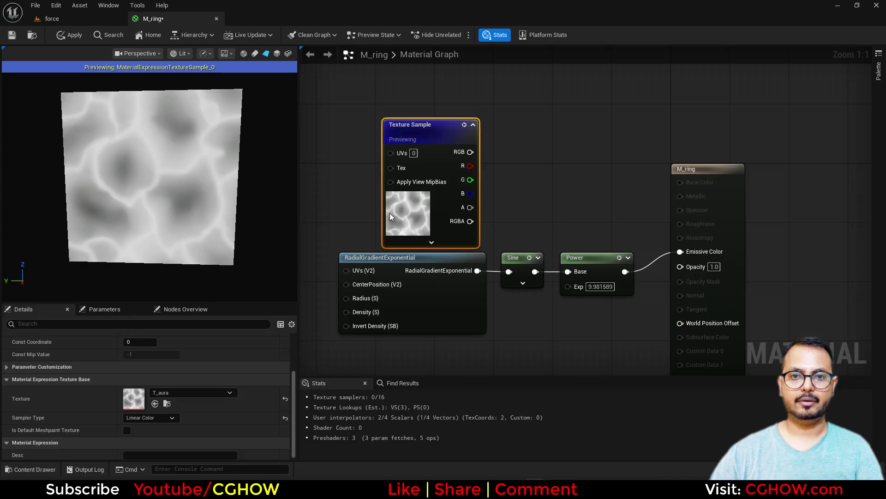
Step: Add a VectorToRadialValue node beside the Texture Sample, on its input side
{"action": "right_click_drag", "start_coordinate": [399, 132], "coordinate": [522, 120]}
{"action": "right_click", "coordinate": [399, 131]}
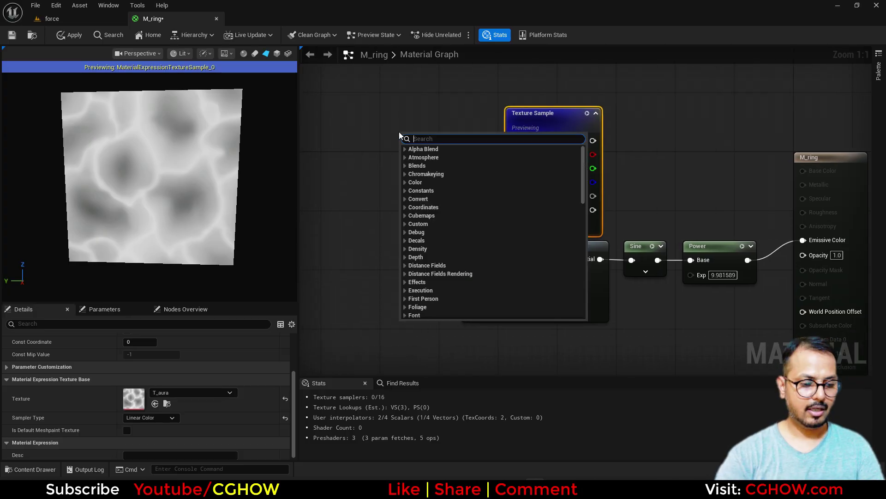
{"action": "type", "text": "vectort"}
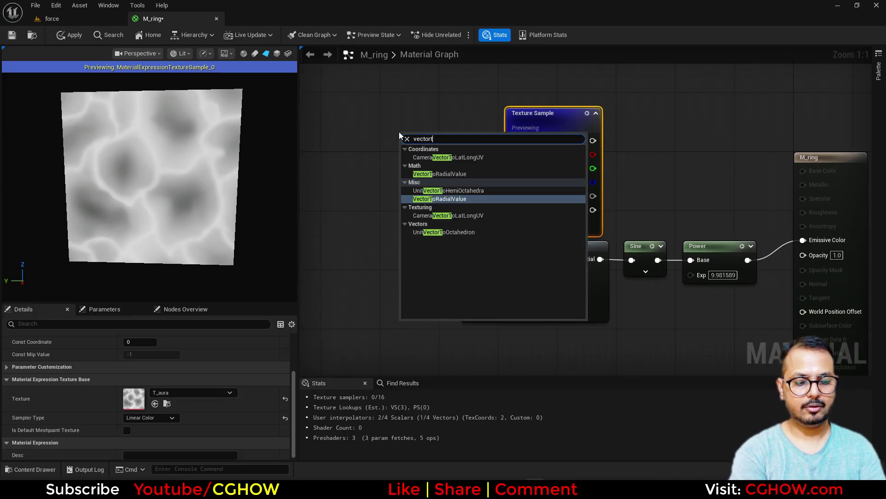
{"action": "type", "text": "ora"}
{"action": "left_click", "coordinate": [425, 157]}
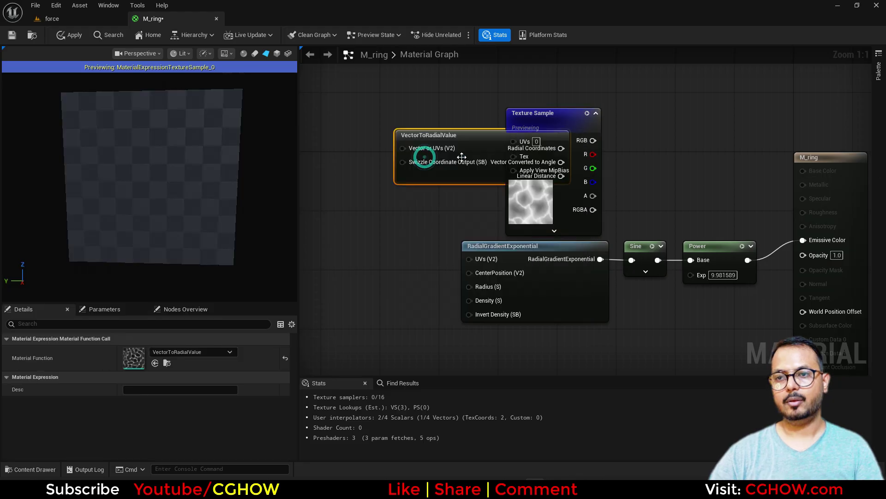
{"action": "left_click_drag", "start_coordinate": [496, 145], "coordinate": [351, 132]}
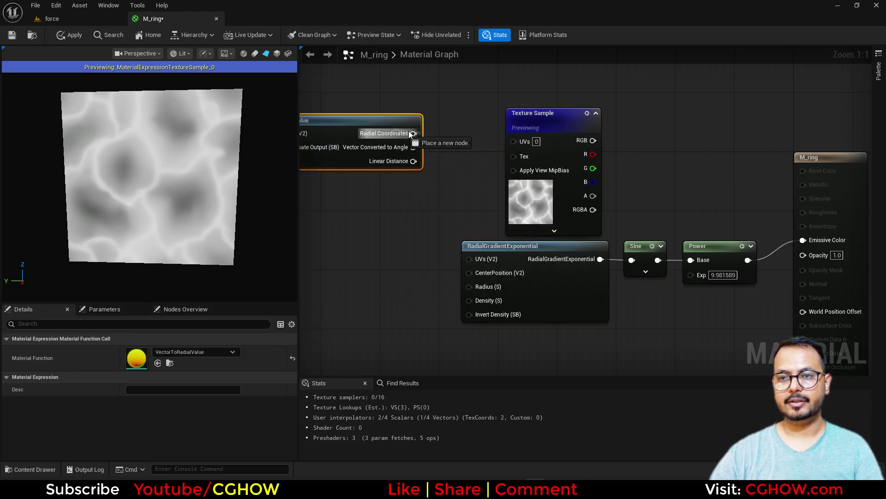
Step: Connect Radial Coordinates to the Texture Sample's UVs, align the two nodes, and inspect the radial texture preview
{"action": "left_click_drag", "start_coordinate": [413, 133], "coordinate": [514, 142]}
{"action": "left_click_drag", "start_coordinate": [537, 190], "coordinate": [513, 175]}
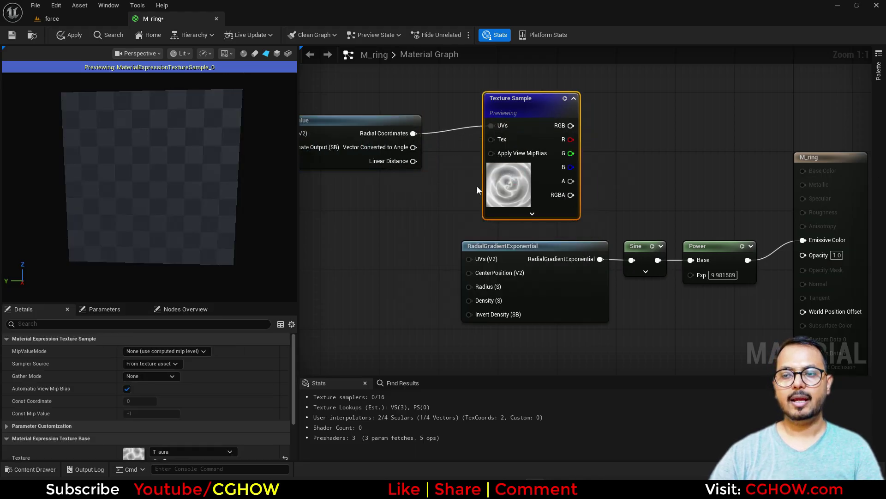
{"action": "left_click_drag", "start_coordinate": [382, 121], "coordinate": [398, 115]}
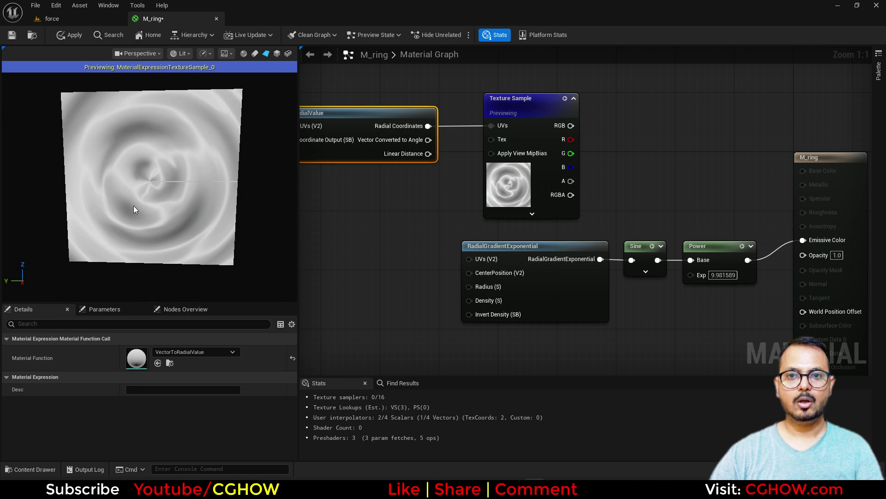
{"action": "scroll", "coordinate": [134, 209], "scroll_direction": "up", "scroll_amount": 3}
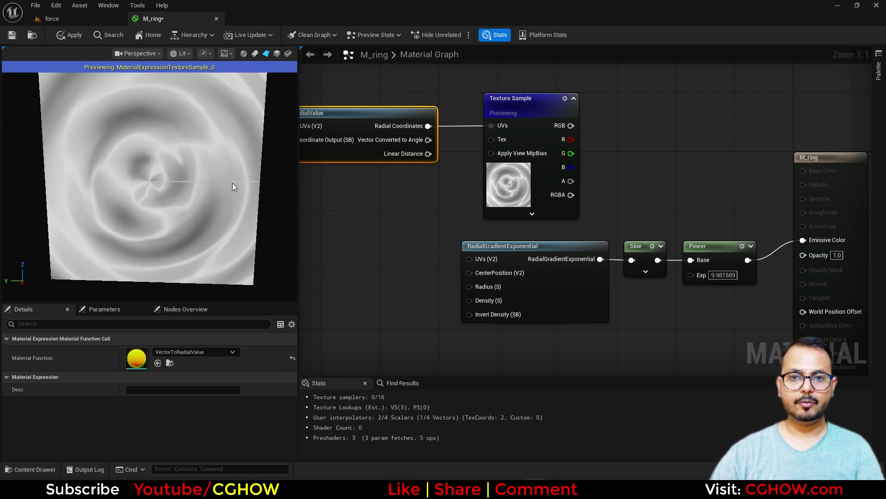
Step: Set the Texture Sample's MipValueMode to MipLevel (absolute, 0 is full resolution) and check the preview
{"action": "left_click", "coordinate": [507, 142]}
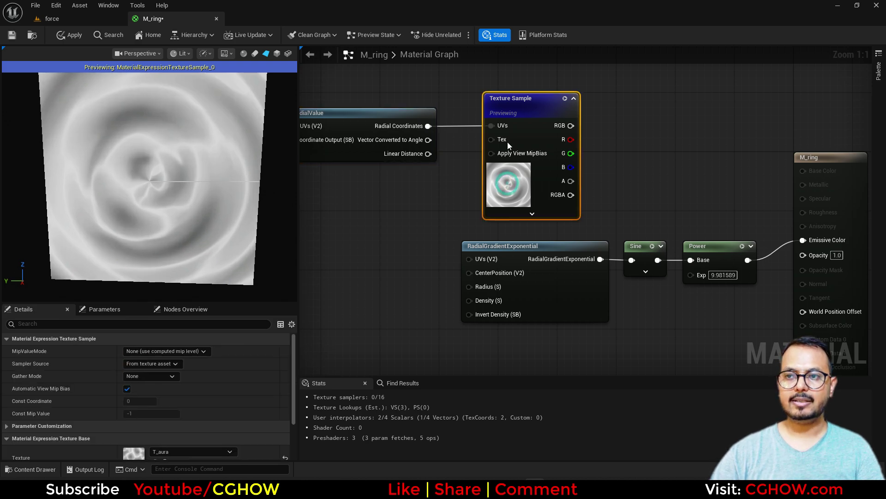
{"action": "left_click", "coordinate": [140, 351]}
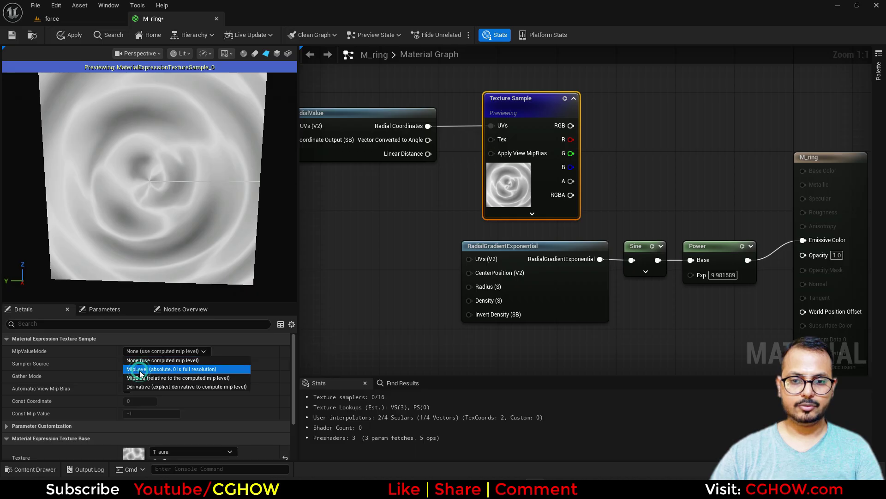
{"action": "left_click", "coordinate": [140, 371]}
{"action": "right_click_drag", "start_coordinate": [213, 194], "coordinate": [213, 208]}
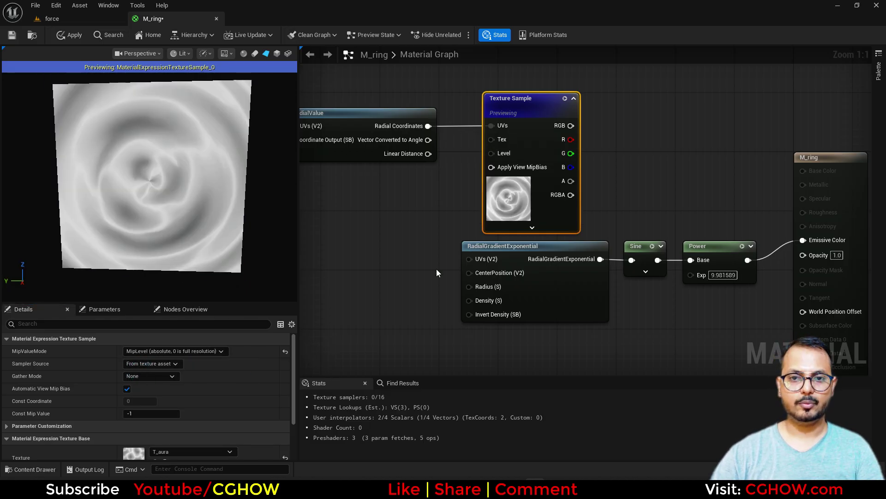
Step: Move the RadialGradientExponential, Sine and Power nodes together to a clear spot below the Texture Sample
{"action": "right_click_drag", "start_coordinate": [436, 269], "coordinate": [387, 248]}
{"action": "left_click_drag", "start_coordinate": [732, 278], "coordinate": [588, 221]}
{"action": "left_click_drag", "start_coordinate": [587, 220], "coordinate": [373, 272]}
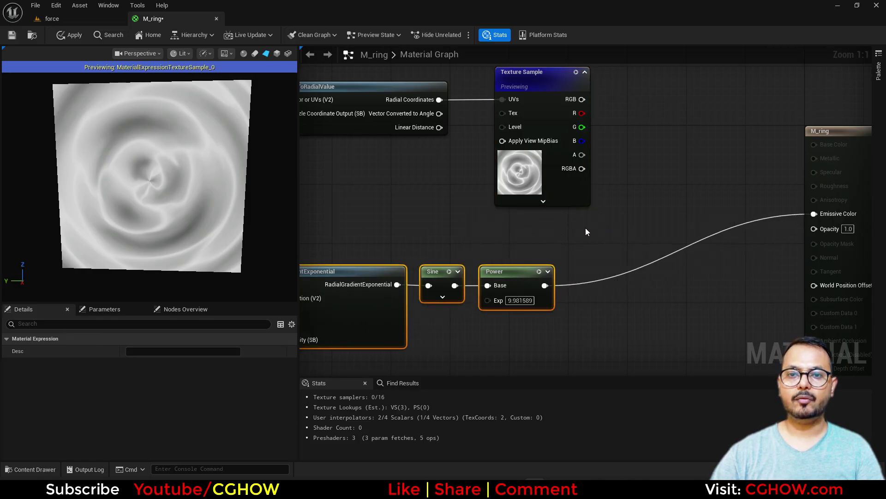
Step: Multiply the Texture Sample's R channel by the Power output with a new Multiply node and preview the result
{"action": "right_click_drag", "start_coordinate": [585, 230], "coordinate": [506, 260]}
{"action": "left_click", "coordinate": [522, 265]}
{"action": "key", "text": "m"}
{"action": "left_click", "coordinate": [522, 265]}
{"action": "mouse_move", "coordinate": [464, 314]}
{"action": "left_mouse_down"}
{"action": "mouse_move", "coordinate": [527, 279]}
{"action": "mouse_move", "coordinate": [465, 315]}
{"action": "left_mouse_up"}
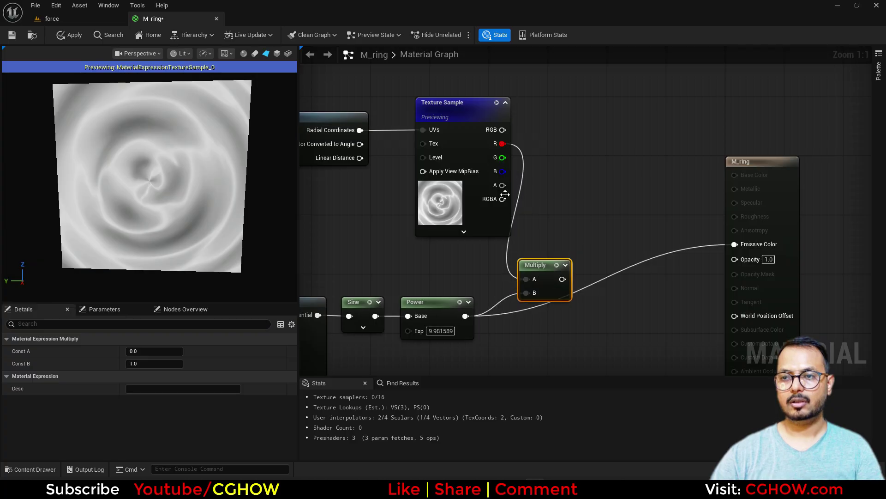
{"action": "left_click", "coordinate": [557, 265]}
{"action": "left_click_drag", "start_coordinate": [539, 272], "coordinate": [554, 280]}
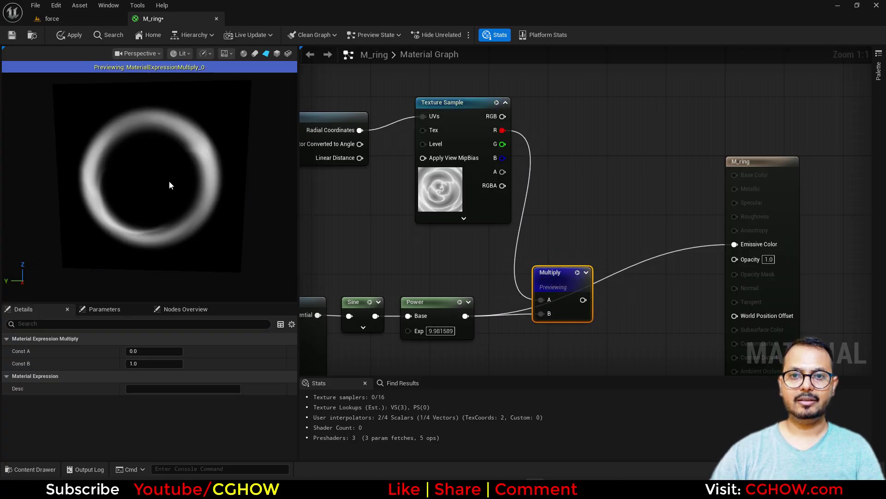
{"action": "scroll", "coordinate": [169, 182], "scroll_direction": "up", "scroll_amount": 4}
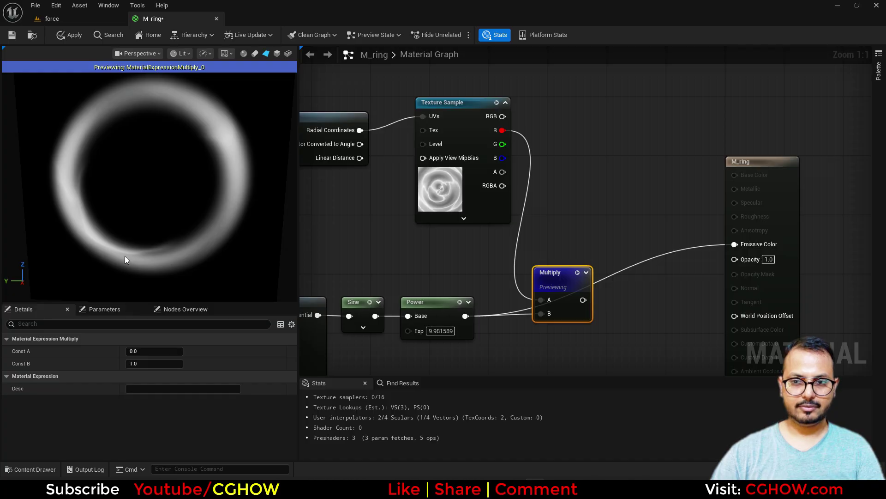
Step: Insert a Multiply node with B set to 2 between Radial Coordinates and the Texture Sample's UVs
{"action": "right_click_drag", "start_coordinate": [364, 219], "coordinate": [498, 228]}
{"action": "left_click_drag", "start_coordinate": [460, 126], "coordinate": [557, 127]}
{"action": "left_click", "coordinate": [424, 186]}
{"action": "key", "text": "m"}
{"action": "left_click", "coordinate": [434, 125]}
{"action": "left_click", "coordinate": [459, 157]}
{"action": "type", "text": "2"}
{"action": "key", "text": "Return"}
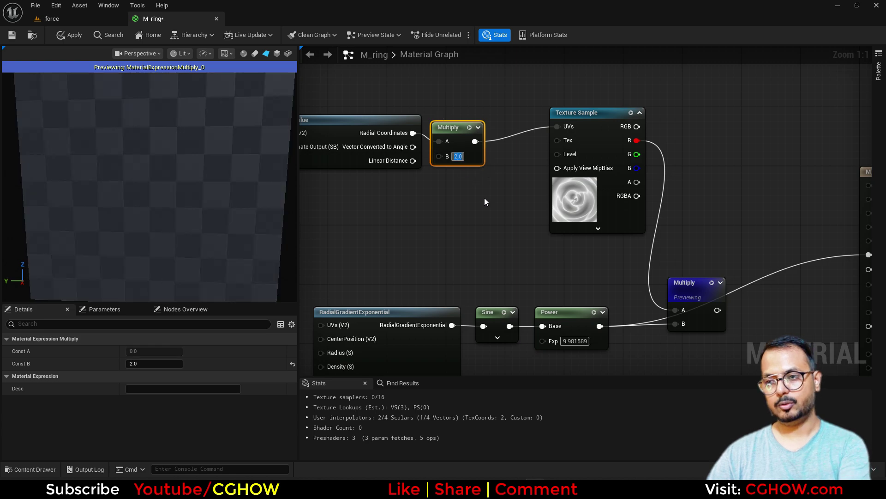
{"action": "right_click_drag", "start_coordinate": [450, 242], "coordinate": [385, 240]}
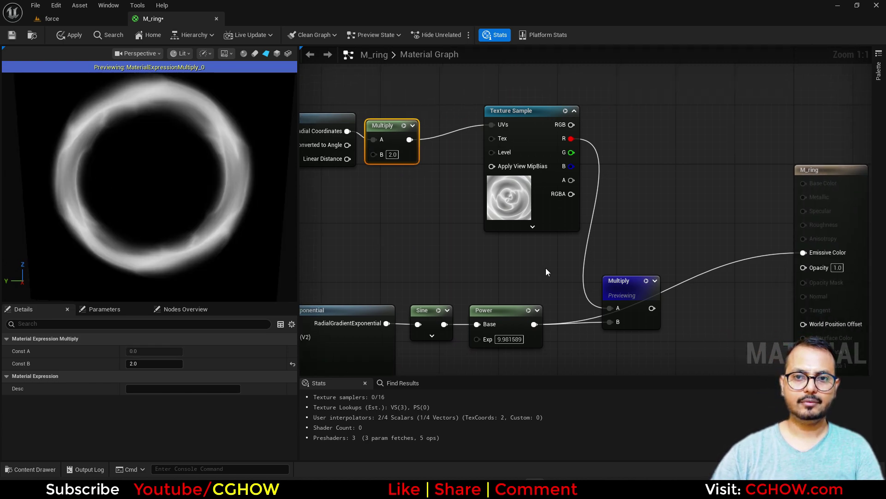
Step: Space out the M_ring output and ring Multiply nodes, and disconnect the Power node from Emissive Color
{"action": "right_click_drag", "start_coordinate": [546, 272], "coordinate": [477, 249]}
{"action": "left_click_drag", "start_coordinate": [657, 183], "coordinate": [744, 212]}
{"action": "right_click_drag", "start_coordinate": [489, 277], "coordinate": [473, 225]}
{"action": "left_click_drag", "start_coordinate": [423, 217], "coordinate": [422, 203]}
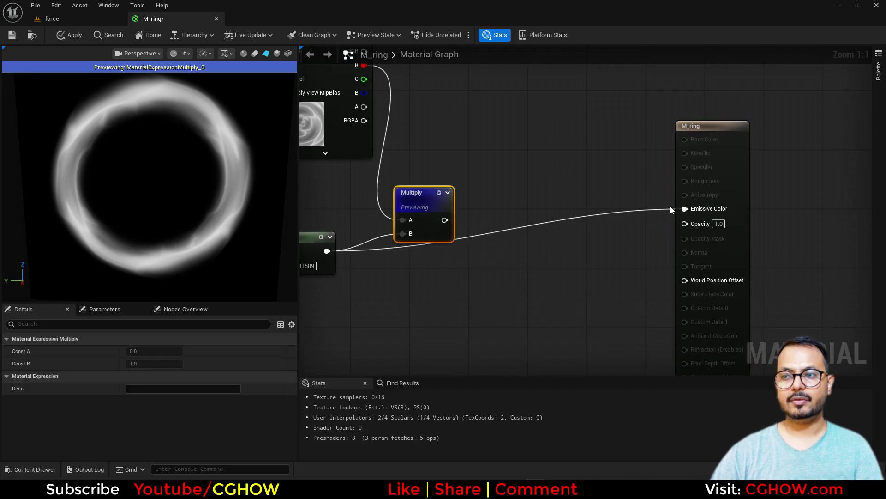
{"action": "left_click", "coordinate": [684, 208], "text": "alt"}
Step: Chain another Multiply node and a Floor node after the previewed ring Multiply
{"action": "right_click_drag", "start_coordinate": [474, 194], "coordinate": [440, 207]}
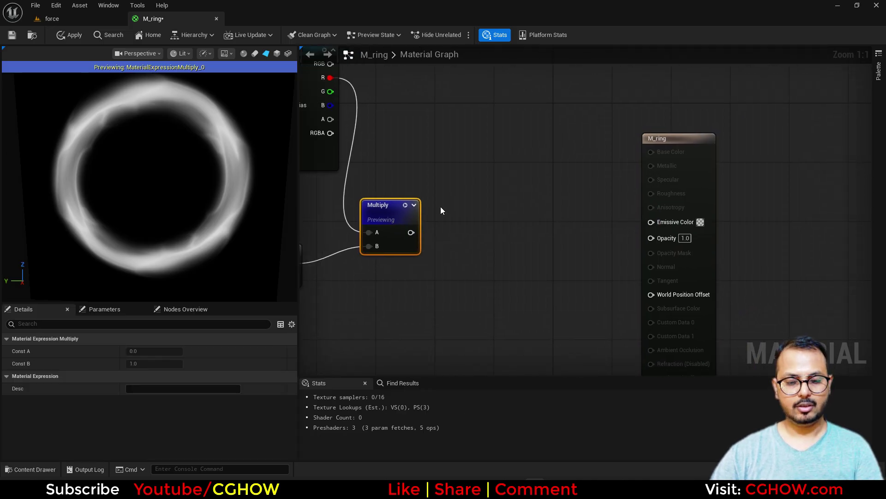
{"action": "left_click", "coordinate": [440, 206]}
{"action": "left_click_drag", "start_coordinate": [411, 233], "coordinate": [491, 215]}
{"action": "type", "text": "dlo"}
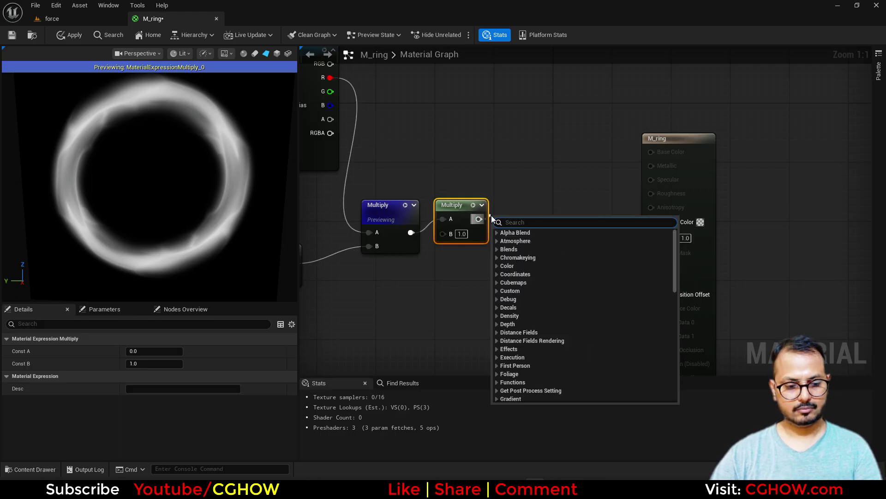
{"action": "type", "text": "floor"}
{"action": "left_click", "coordinate": [510, 240]}
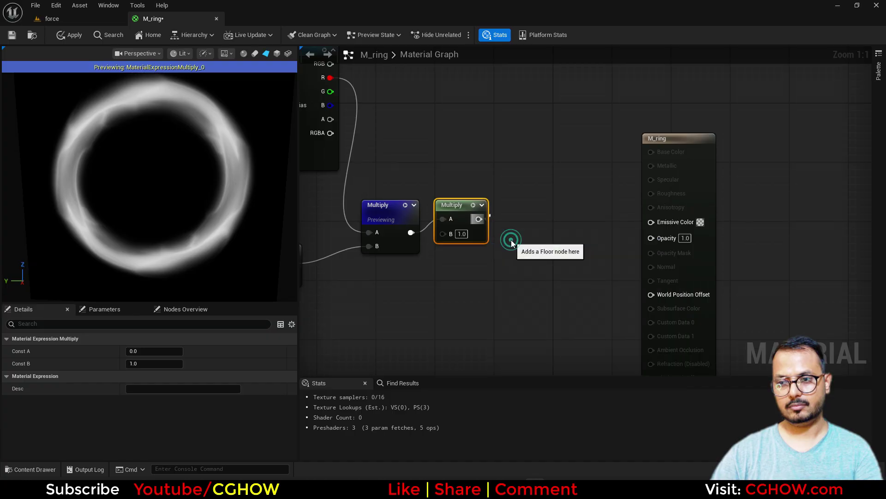
Step: Add a Divide node after Floor and a Constant feeding the B inputs of both the new Multiply and Divide
{"action": "left_click", "coordinate": [554, 198]}
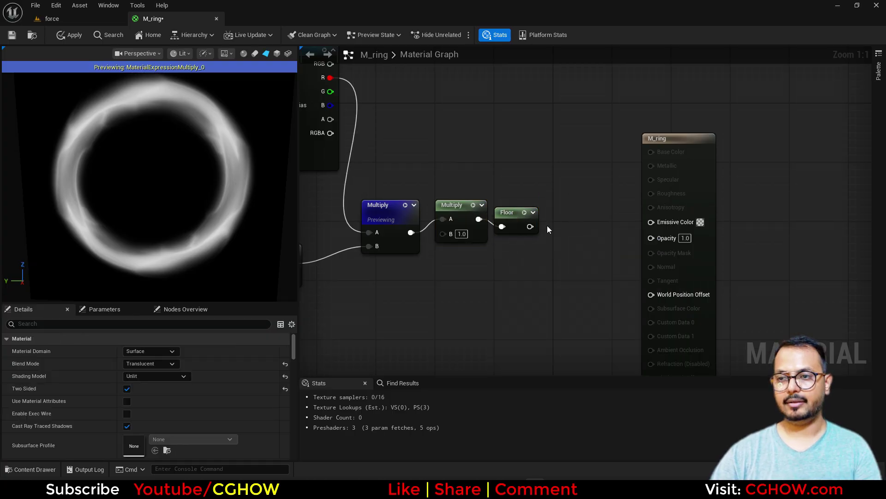
{"action": "left_click", "coordinate": [561, 206]}
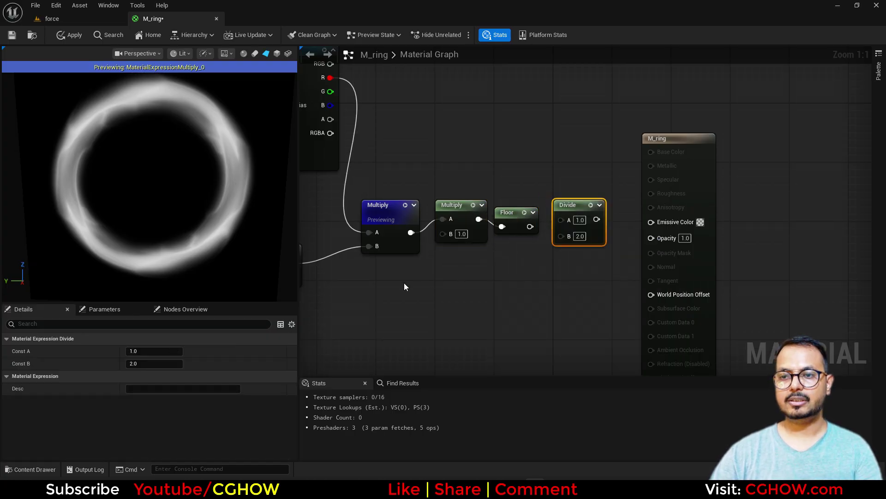
{"action": "left_click", "coordinate": [404, 286]}
{"action": "left_click_drag", "start_coordinate": [444, 294], "coordinate": [443, 233]}
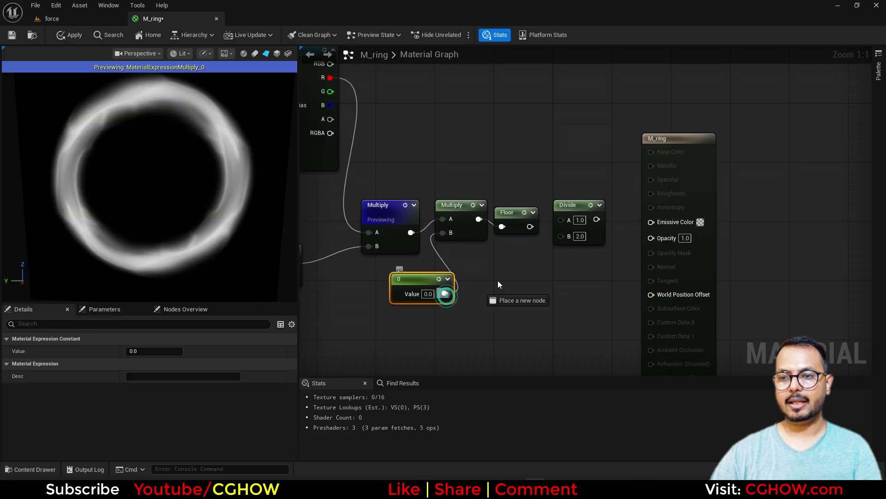
{"action": "left_click_drag", "start_coordinate": [498, 281], "coordinate": [570, 237]}
{"action": "right_click_drag", "start_coordinate": [478, 282], "coordinate": [520, 293]}
{"action": "scroll", "coordinate": [251, 154], "scroll_direction": "up", "scroll_amount": 3}
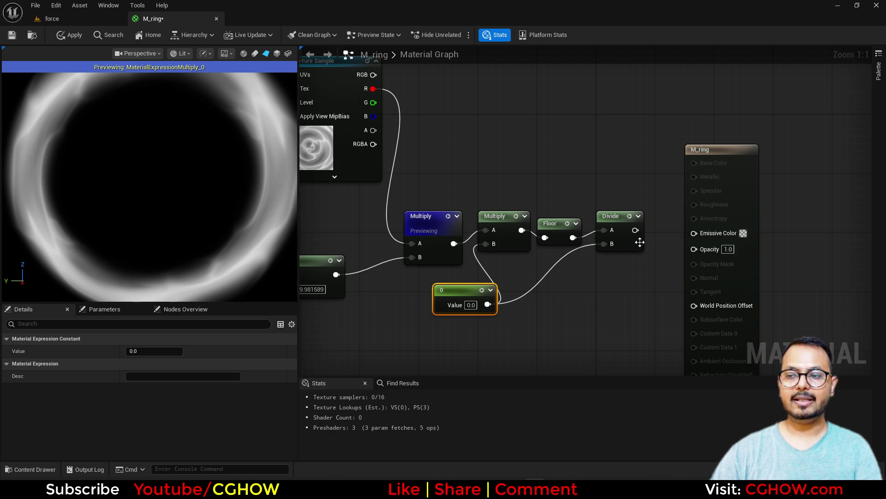
Step: Connect the Divide output to Emissive Color with its preview on, and set the shared constant to 4
{"action": "left_click_drag", "start_coordinate": [629, 232], "coordinate": [712, 232]}
{"action": "left_click", "coordinate": [632, 217]}
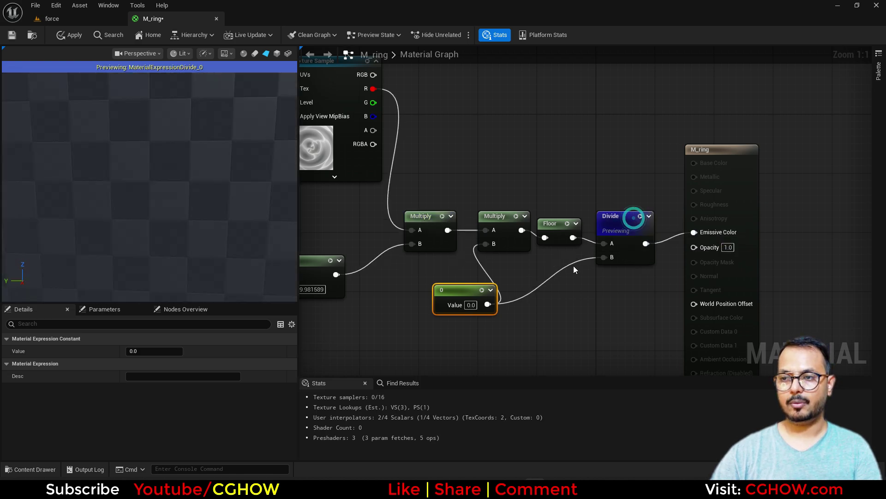
{"action": "left_click", "coordinate": [471, 305]}
{"action": "type", "text": "4"}
{"action": "key", "text": "Return"}
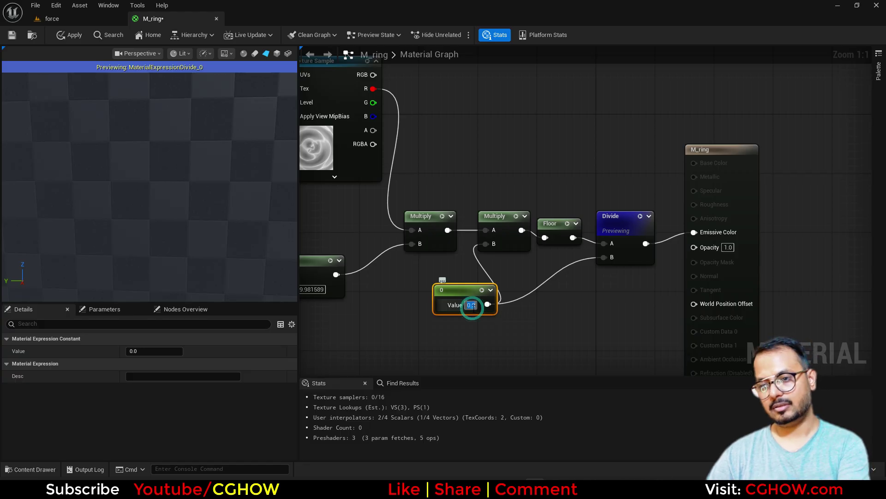
Step: Examine the ring's stepped shading up close in the material preview
{"action": "mouse_move", "coordinate": [153, 182]}
{"action": "left_mouse_down"}
{"action": "mouse_move", "coordinate": [185, 187]}
{"action": "mouse_move", "coordinate": [154, 187]}
{"action": "left_mouse_up"}
{"action": "right_click_drag", "start_coordinate": [154, 188], "coordinate": [166, 190]}
{"action": "middle_click_drag", "start_coordinate": [165, 189], "coordinate": [181, 189]}
{"action": "right_click_drag", "start_coordinate": [180, 190], "coordinate": [194, 194]}
{"action": "left_click_drag", "start_coordinate": [239, 120], "coordinate": [249, 121]}
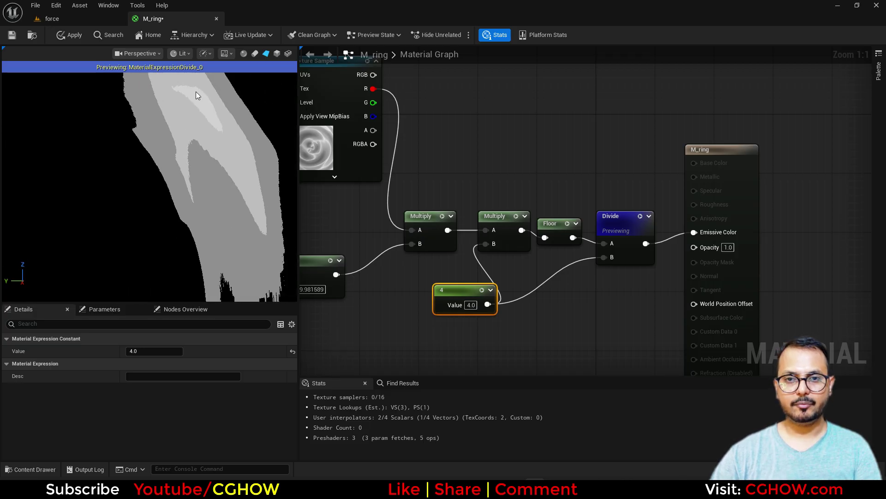
{"action": "right_click_drag", "start_coordinate": [190, 171], "coordinate": [166, 161]}
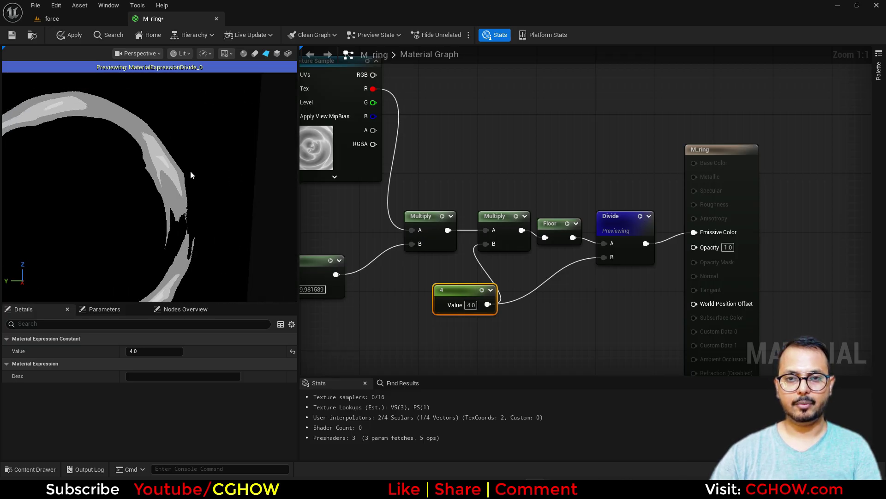
{"action": "right_click_drag", "start_coordinate": [436, 319], "coordinate": [523, 290]}
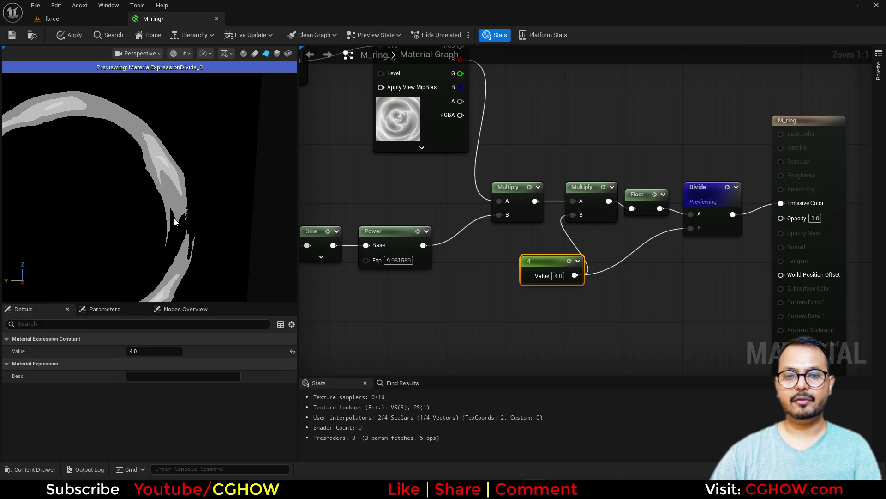
{"action": "left_click_drag", "start_coordinate": [174, 221], "coordinate": [192, 213]}
Step: Try larger shared constant values of about 10.38, 353.16 and 62.45 to compare the ring's shading
{"action": "left_click_drag", "start_coordinate": [145, 351], "coordinate": [183, 350]}
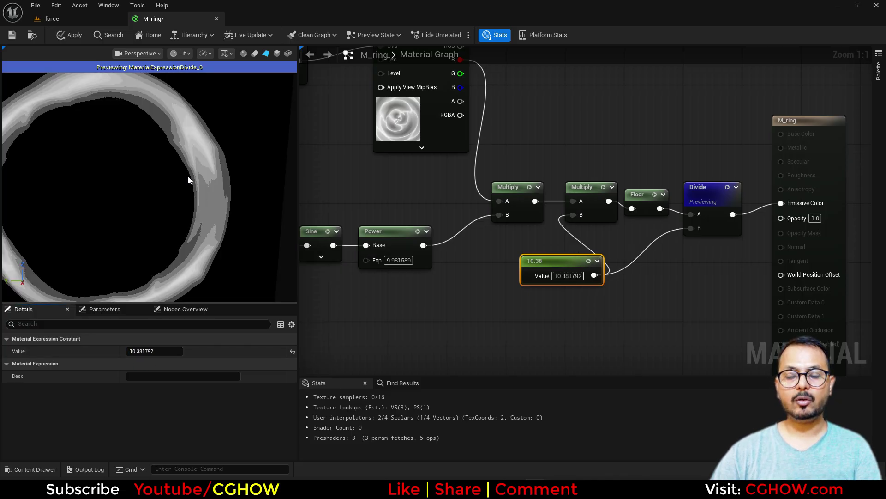
{"action": "right_click_drag", "start_coordinate": [188, 176], "coordinate": [187, 306]}
{"action": "left_click_drag", "start_coordinate": [152, 351], "coordinate": [194, 350]}
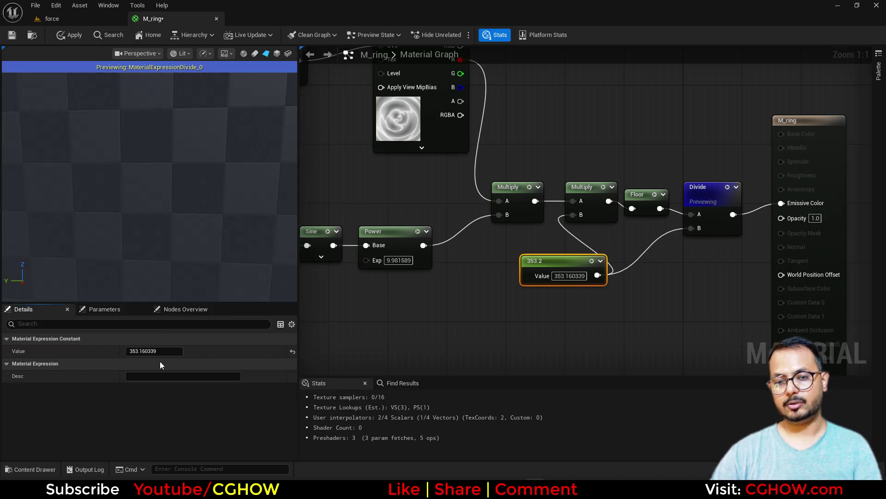
{"action": "mouse_move", "coordinate": [152, 352]}
{"action": "left_mouse_down"}
{"action": "mouse_move", "coordinate": [125, 353]}
{"action": "mouse_move", "coordinate": [159, 352]}
{"action": "left_mouse_up"}
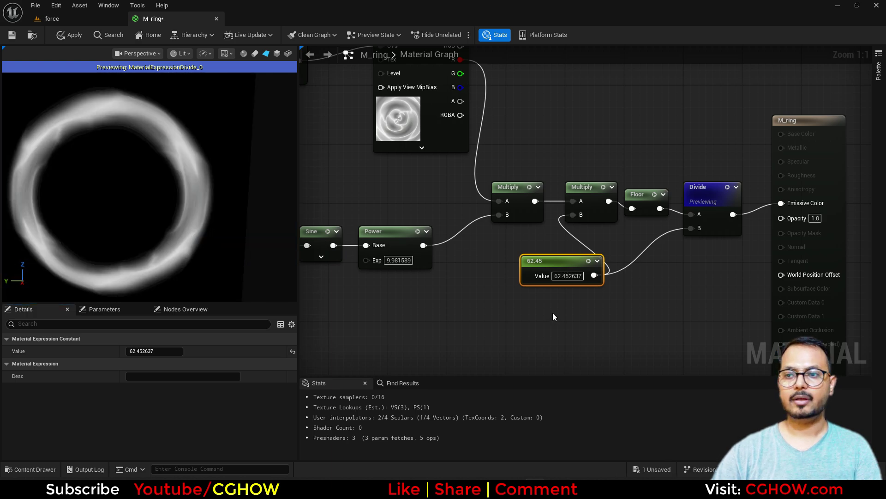
Step: Set the shared constant back to 4 and inspect the ring preview close up and from afar
{"action": "left_click", "coordinate": [568, 276]}
{"action": "type", "text": "4"}
{"action": "key", "text": "Return"}
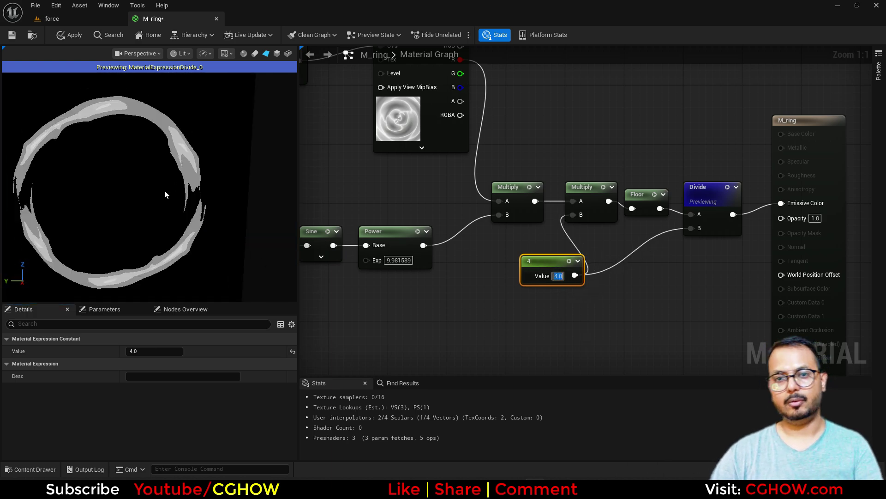
{"action": "scroll", "coordinate": [209, 189], "scroll_direction": "up", "scroll_amount": 5}
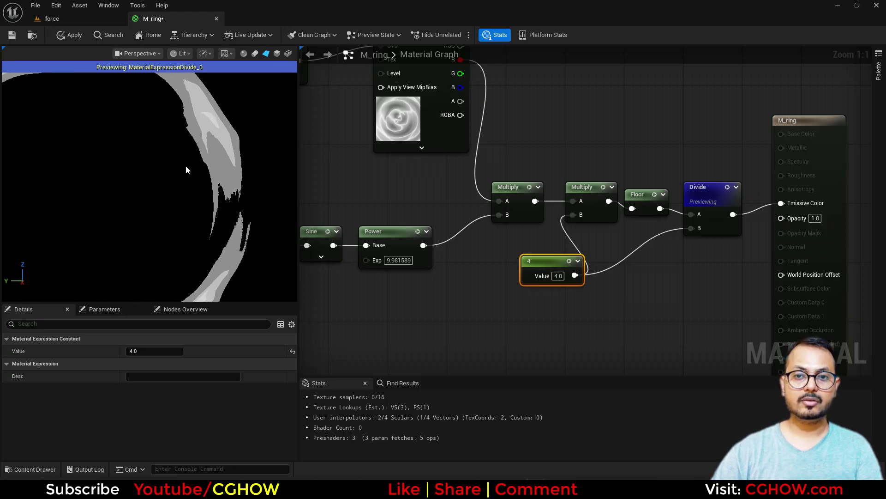
{"action": "scroll", "coordinate": [240, 202], "scroll_direction": "down", "scroll_amount": 6}
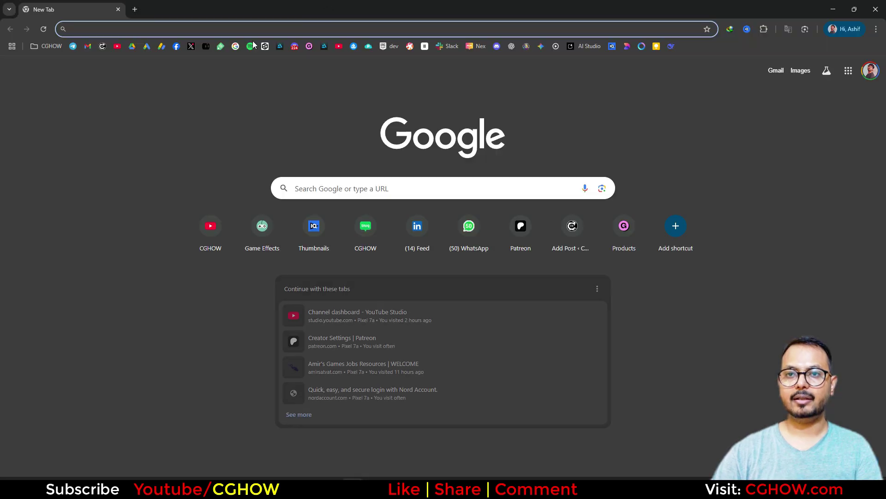
Step: Browse the CGHOW YouTube channel's videos in the browser for the UE5.6 Color Ramp tutorial, and return to the material editor
{"action": "left_click", "coordinate": [117, 46]}
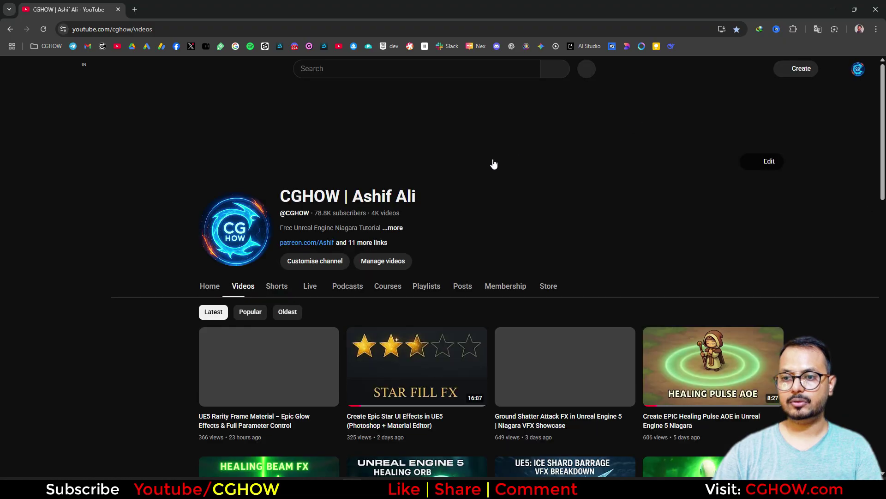
{"action": "scroll", "coordinate": [381, 181], "scroll_direction": "down", "scroll_amount": 3}
{"action": "scroll", "coordinate": [380, 182], "scroll_direction": "down", "scroll_amount": 10}
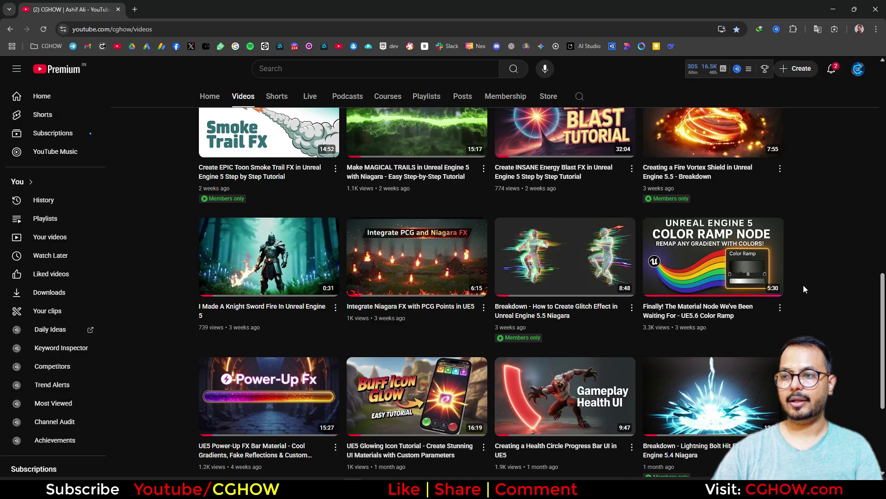
{"action": "left_click", "coordinate": [833, 9]}
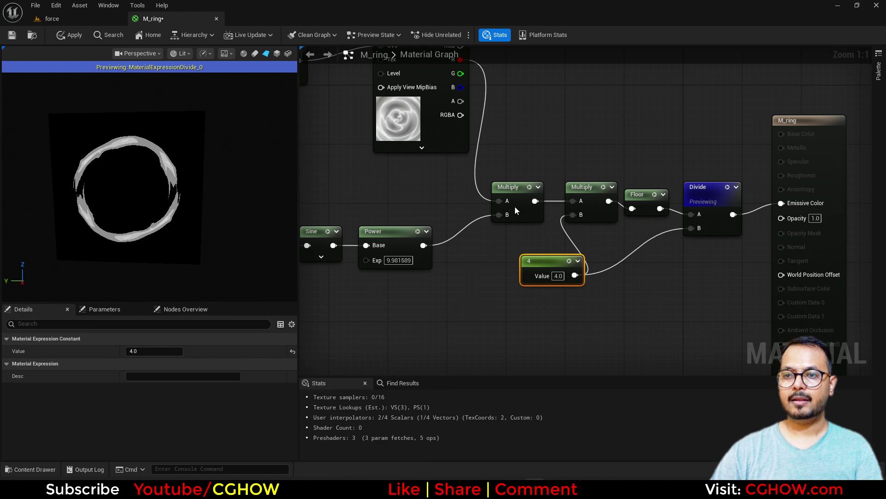
Step: Add a Color Ramp node above the node chain and move the M_ring output node farther from Divide to make room
{"action": "right_click", "coordinate": [443, 126]}
{"action": "type", "text": "ramp"}
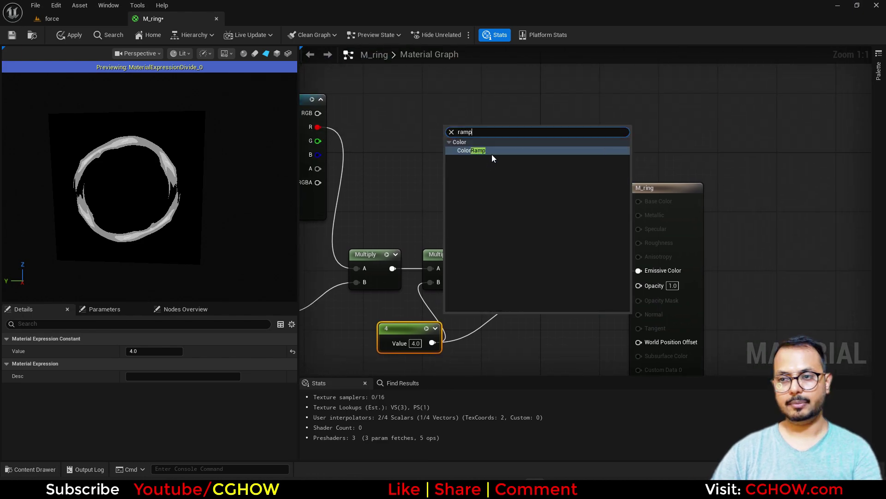
{"action": "left_click", "coordinate": [469, 150]}
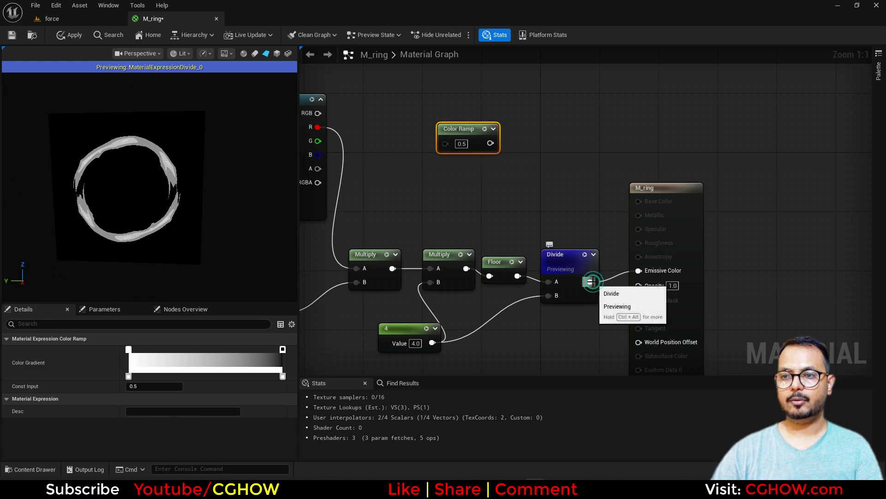
{"action": "left_click_drag", "start_coordinate": [591, 281], "coordinate": [565, 154]}
{"action": "right_click_drag", "start_coordinate": [565, 152], "coordinate": [432, 152]}
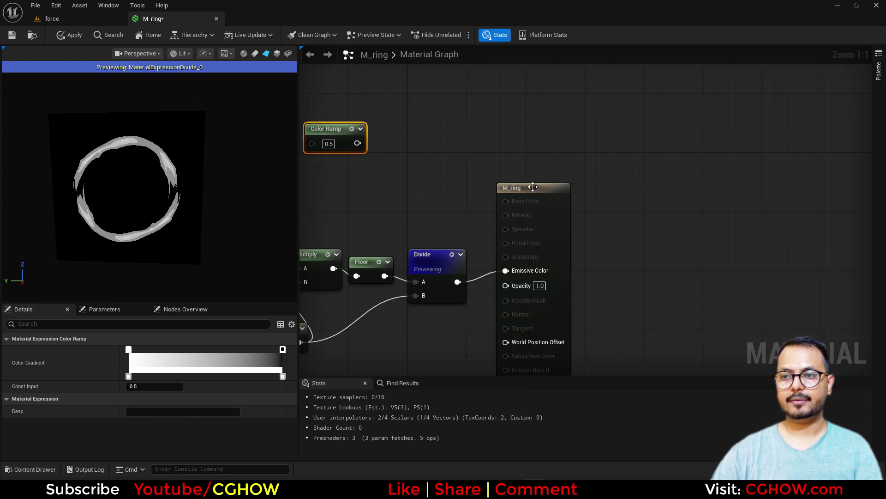
{"action": "left_click_drag", "start_coordinate": [548, 186], "coordinate": [621, 186]}
{"action": "left_click_drag", "start_coordinate": [457, 281], "coordinate": [474, 272]}
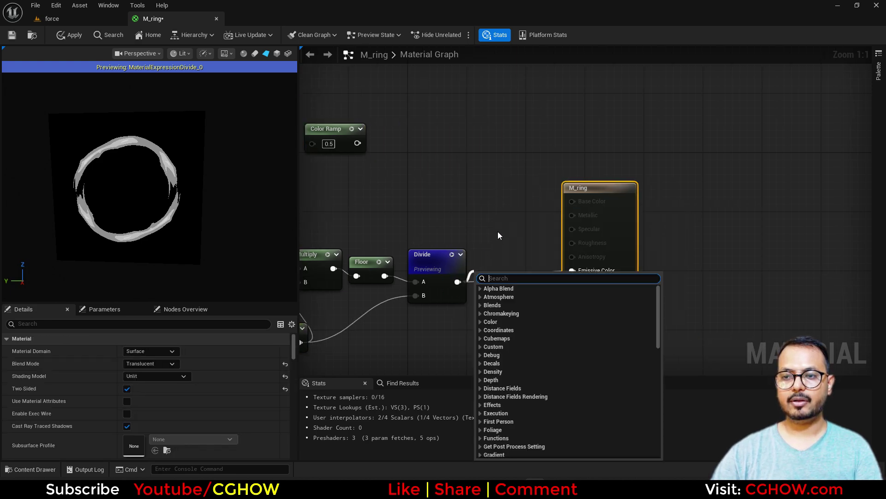
{"action": "left_click", "coordinate": [525, 227]}
{"action": "right_click_drag", "start_coordinate": [525, 224], "coordinate": [473, 186]}
{"action": "left_click_drag", "start_coordinate": [564, 192], "coordinate": [615, 192]}
{"action": "right_click_drag", "start_coordinate": [419, 249], "coordinate": [489, 273]}
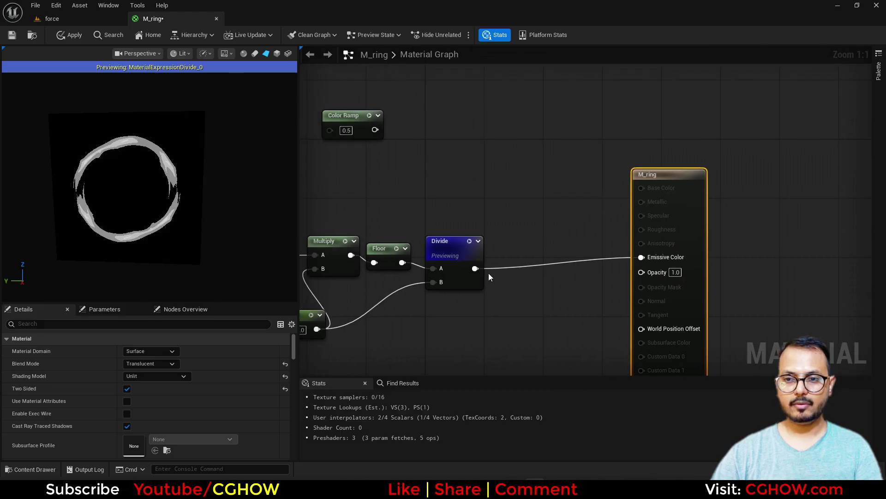
Step: Add a Multiply node after the Divide and set its B value to 3
{"action": "left_click", "coordinate": [488, 245]}
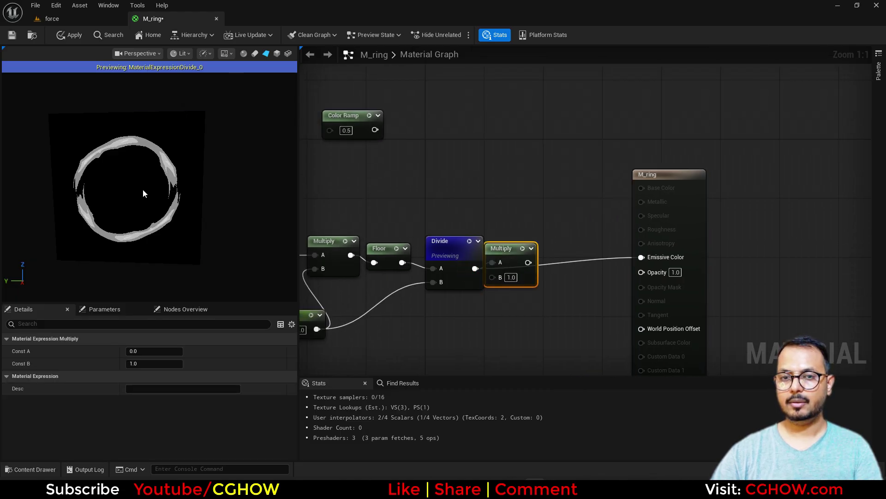
{"action": "scroll", "coordinate": [143, 189], "scroll_direction": "up", "scroll_amount": 3}
{"action": "scroll", "coordinate": [202, 118], "scroll_direction": "up", "scroll_amount": 2}
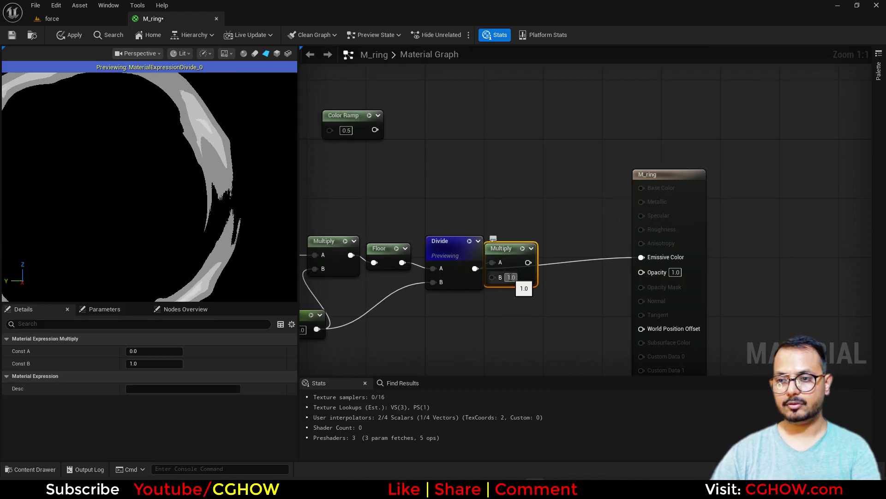
{"action": "left_click", "coordinate": [511, 277]}
{"action": "type", "text": "3"}
{"action": "key", "text": "Return"}
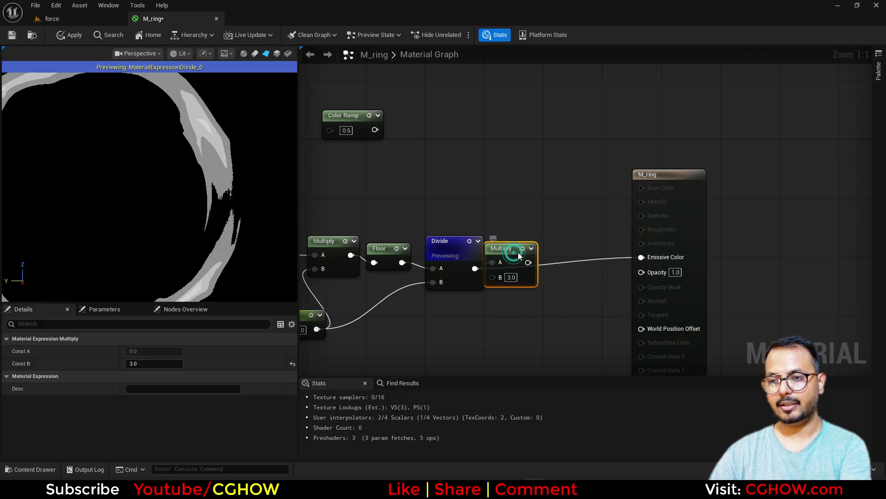
Step: Add a Saturate node fed by the new Multiply and preview its result
{"action": "left_click_drag", "start_coordinate": [518, 252], "coordinate": [560, 242]}
{"action": "type", "text": "sa"}
{"action": "left_click", "coordinate": [580, 266]}
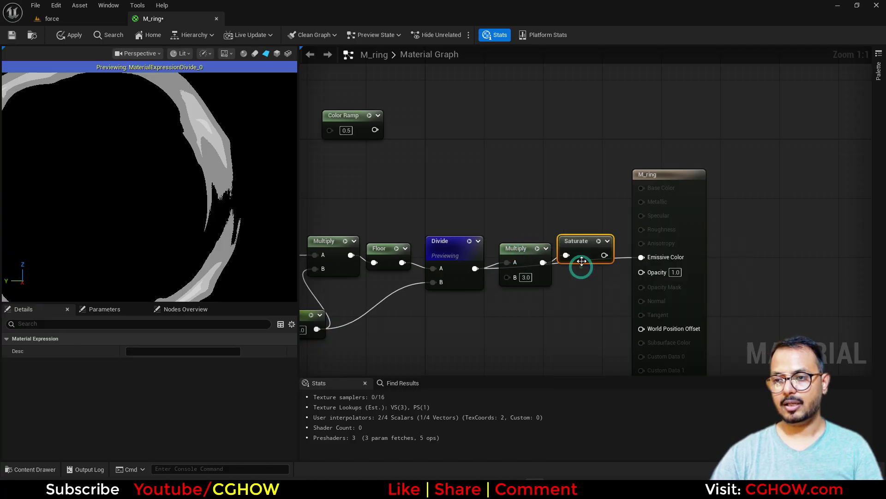
{"action": "left_click", "coordinate": [598, 242]}
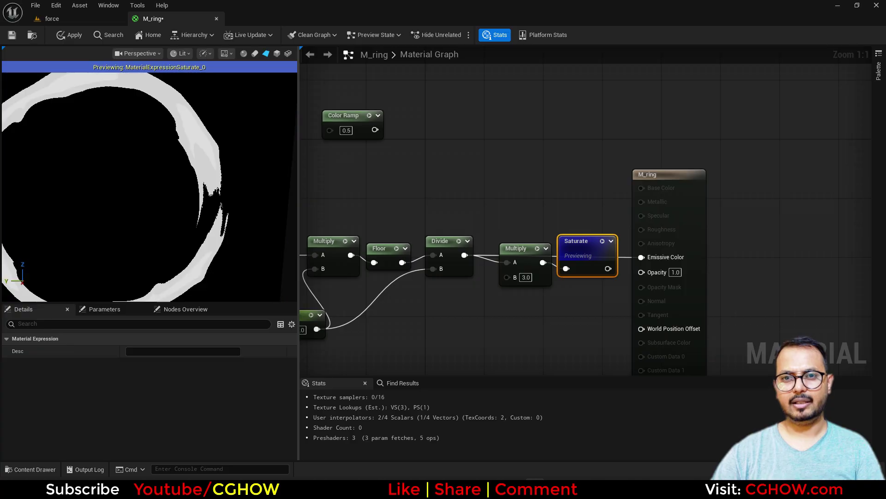
Step: Set the Multiply's B value before Saturate to 1.5 and place the node below the Emissive Color wire
{"action": "left_click", "coordinate": [525, 277]}
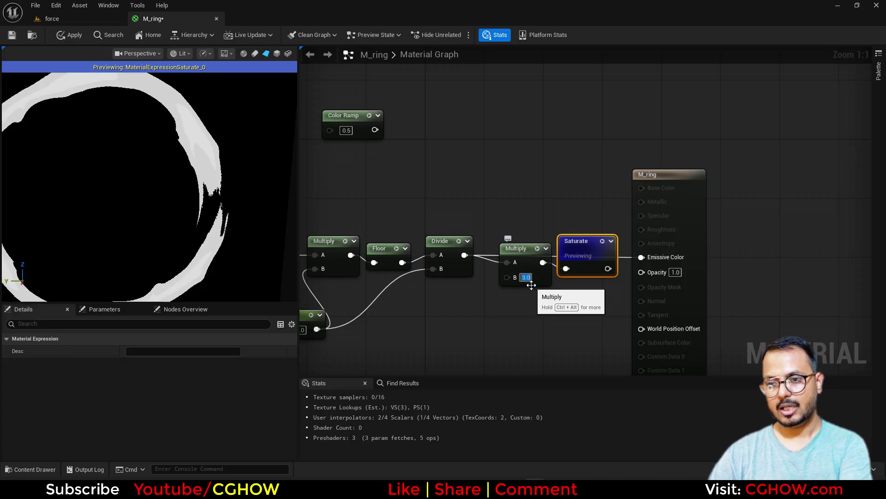
{"action": "type", "text": "1.5"}
{"action": "key", "text": "Return"}
{"action": "left_click_drag", "start_coordinate": [520, 248], "coordinate": [504, 273]}
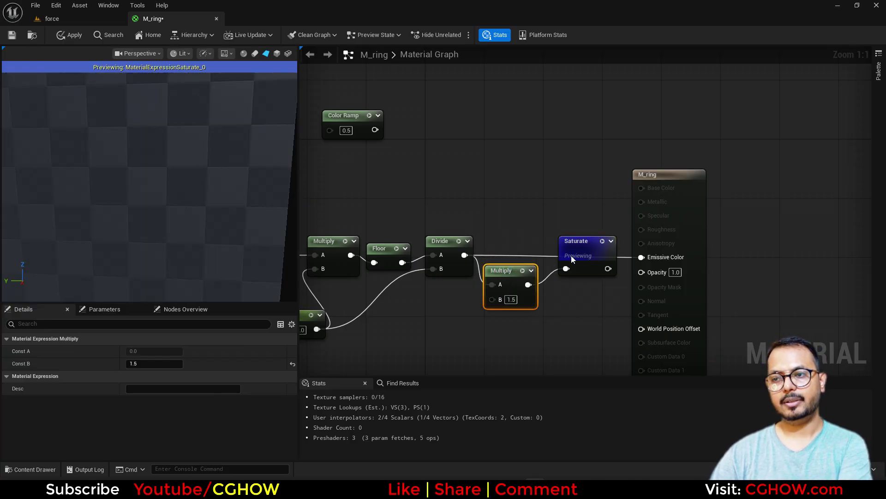
{"action": "scroll", "coordinate": [221, 177], "scroll_direction": "up", "scroll_amount": 2}
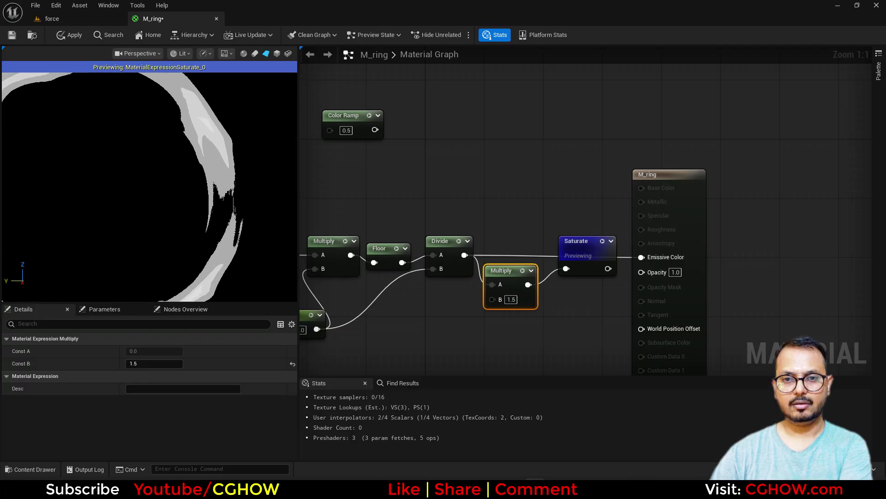
Step: Set the B value of the Multiply feeding Saturate to 1.2
{"action": "left_click", "coordinate": [509, 299]}
{"action": "type", "text": "1.2"}
{"action": "key", "text": "Return"}
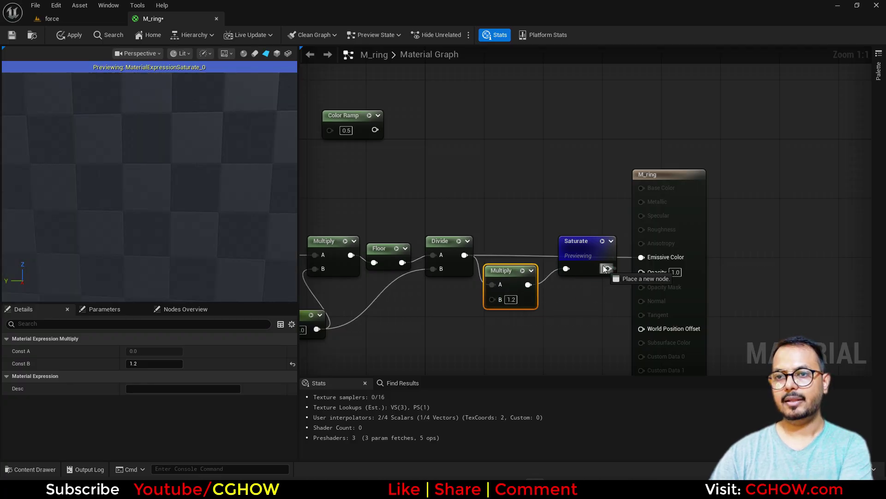
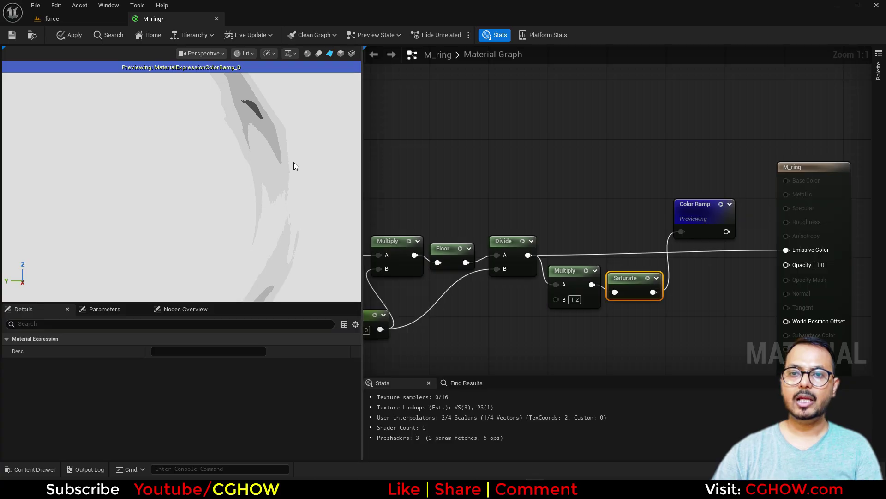
Step: Reverse the Color Ramp gradient by setting its first stop to black and its last stop to white
{"action": "scroll", "coordinate": [295, 166], "scroll_direction": "down", "scroll_amount": 2}
{"action": "right_click_drag", "start_coordinate": [127, 176], "coordinate": [127, 203]}
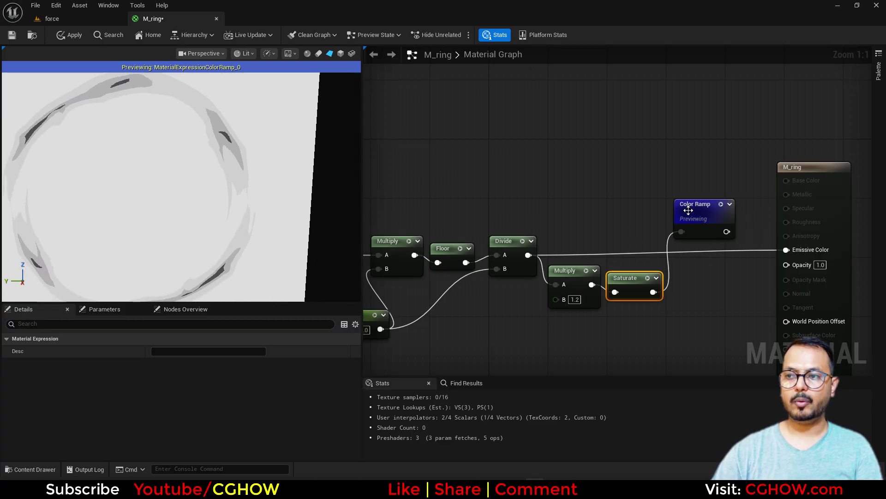
{"action": "left_click", "coordinate": [708, 215]}
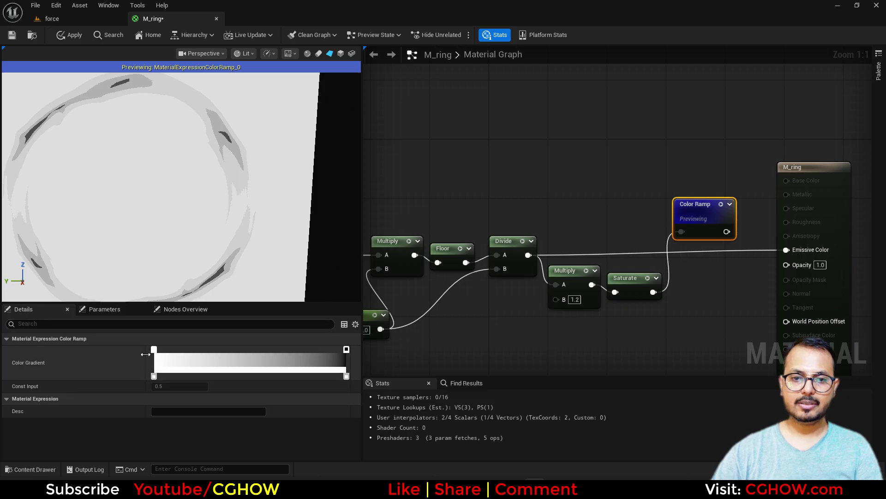
{"action": "double_click", "coordinate": [153, 349]}
{"action": "left_click_drag", "start_coordinate": [290, 283], "coordinate": [291, 325]}
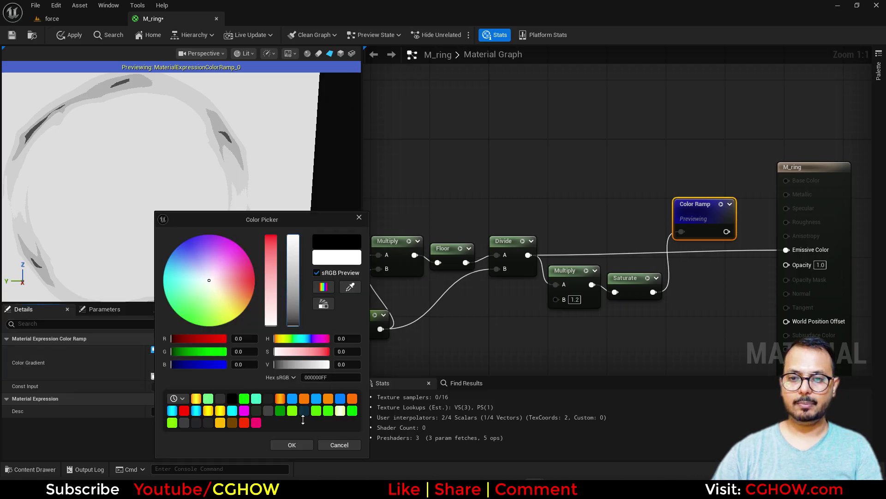
{"action": "left_click", "coordinate": [292, 444]}
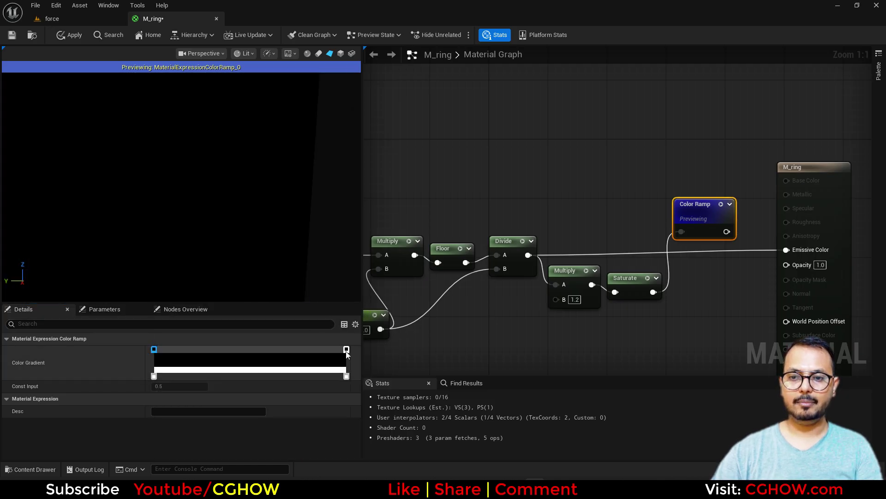
{"action": "double_click", "coordinate": [346, 350]}
{"action": "left_click_drag", "start_coordinate": [479, 271], "coordinate": [480, 236]}
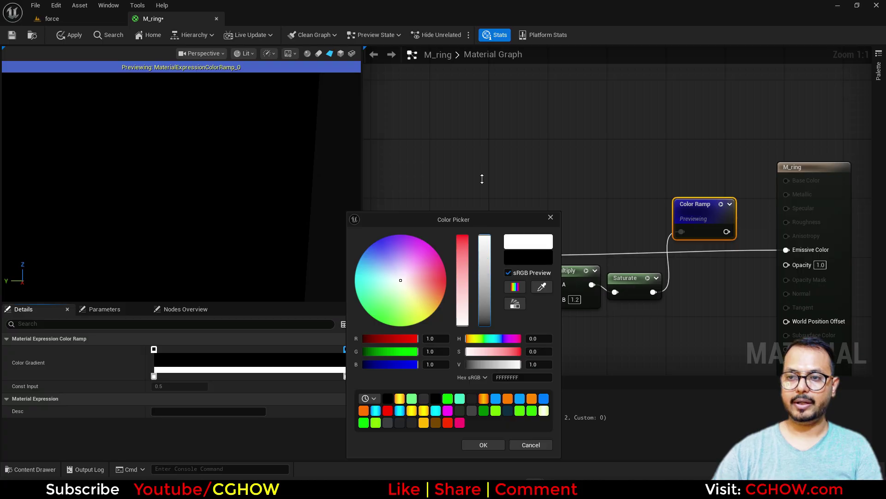
{"action": "left_click", "coordinate": [484, 445]}
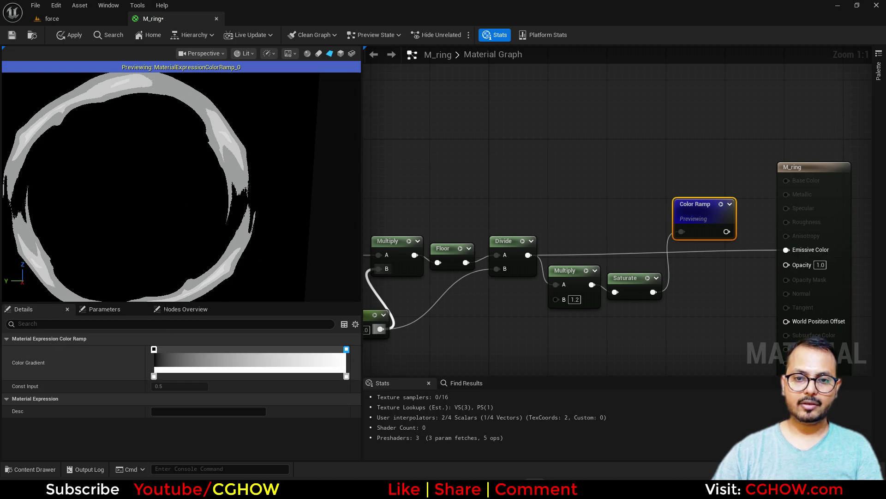
Step: Add a Color Ramp stop near the black end and give it a bright, fully saturated blue
{"action": "scroll", "coordinate": [112, 199], "scroll_direction": "up", "scroll_amount": 5}
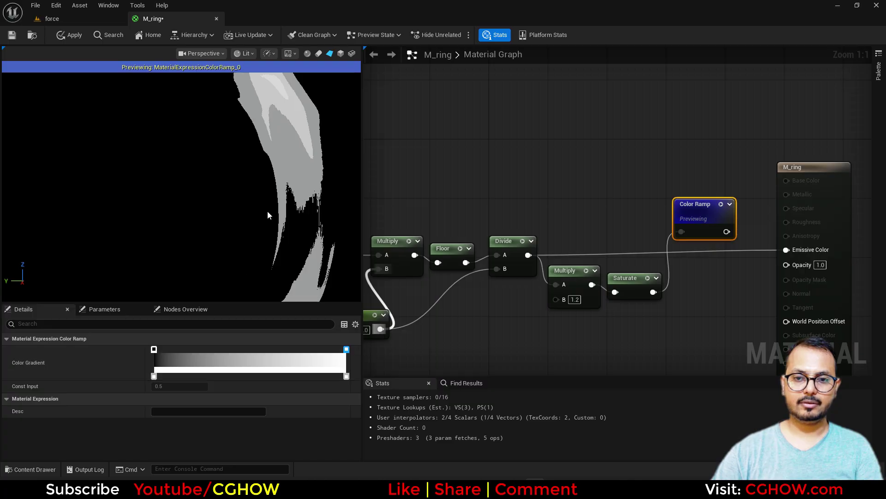
{"action": "double_click", "coordinate": [185, 350]}
{"action": "double_click", "coordinate": [186, 351]}
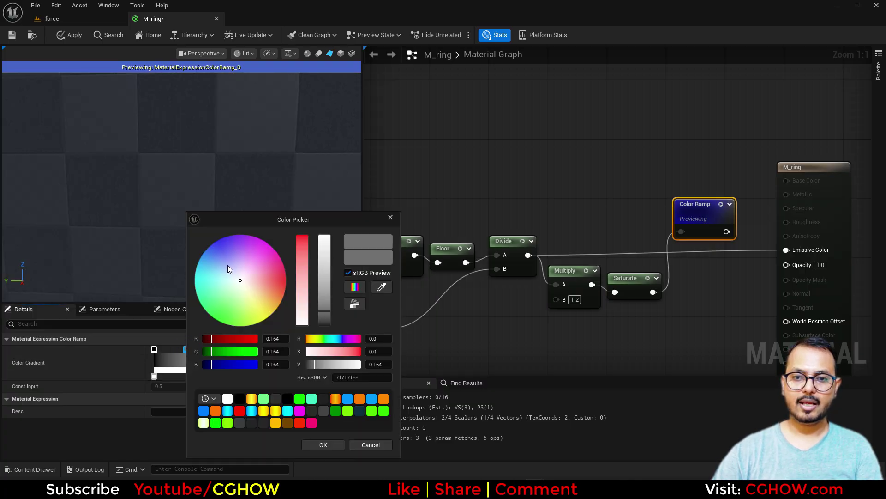
{"action": "left_click_drag", "start_coordinate": [228, 265], "coordinate": [209, 247]}
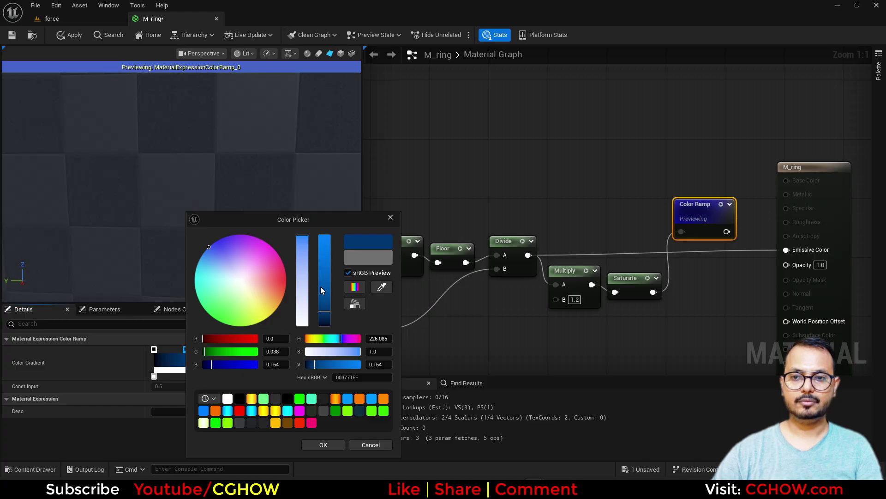
{"action": "left_click", "coordinate": [324, 273]}
{"action": "left_click", "coordinate": [323, 444]}
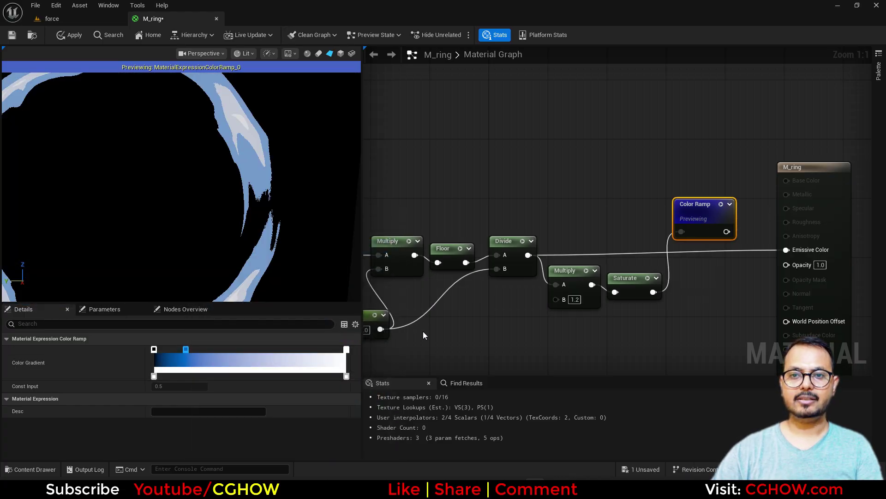
Step: Add a Color Ramp stop near the middle of the gradient and colour it cyan, hex 00B1DFFF
{"action": "scroll", "coordinate": [254, 157], "scroll_direction": "up", "scroll_amount": 5}
{"action": "middle_click_drag", "start_coordinate": [254, 157], "coordinate": [182, 255]}
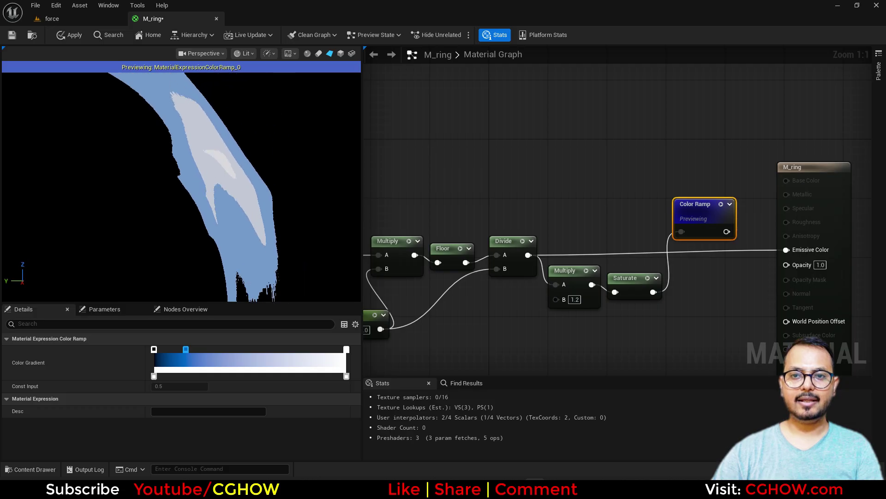
{"action": "left_click", "coordinate": [245, 349]}
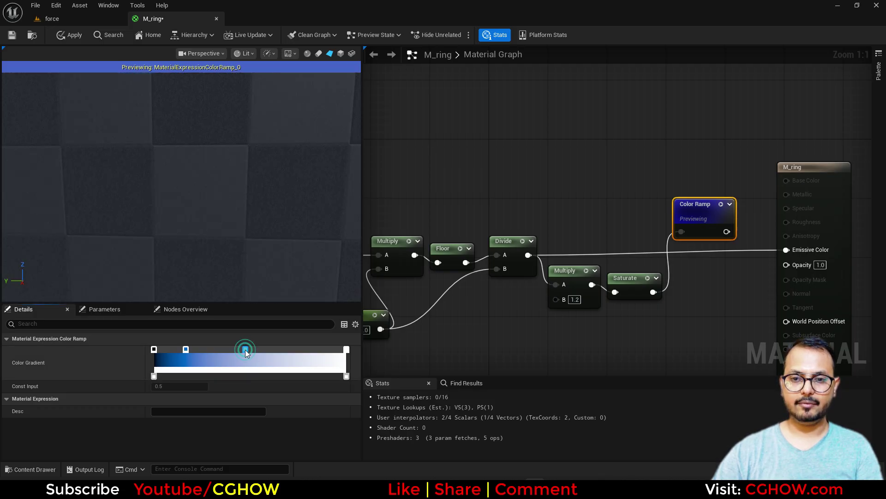
{"action": "double_click", "coordinate": [245, 349]}
{"action": "left_click_drag", "start_coordinate": [264, 269], "coordinate": [258, 262]}
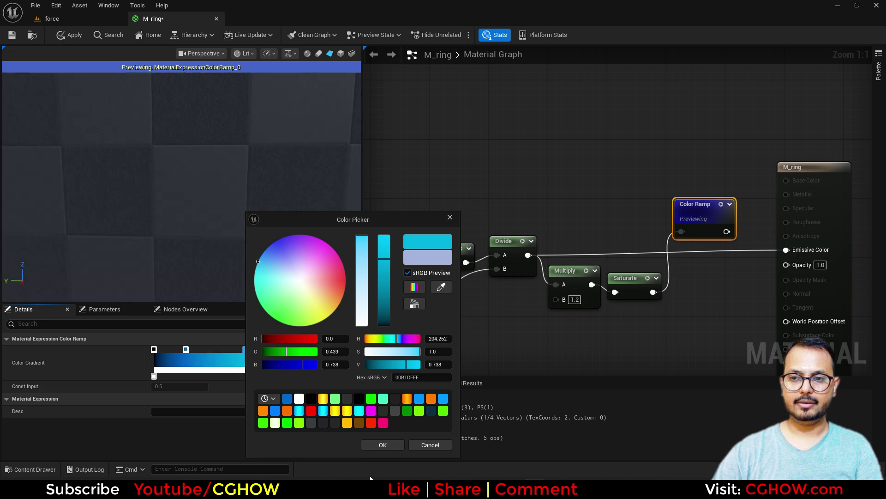
{"action": "left_click", "coordinate": [381, 443]}
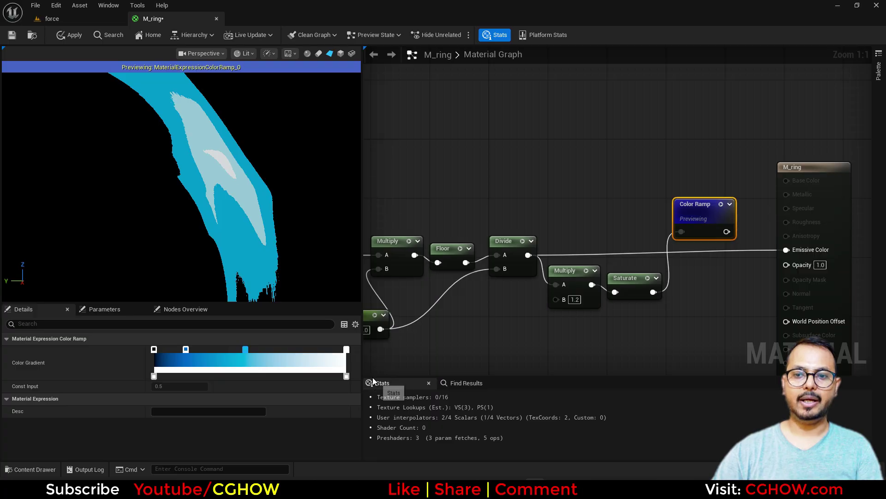
Step: Change the Color Ramp's last stop to a glowing pale cyan with a brightness value of 5
{"action": "double_click", "coordinate": [347, 349]}
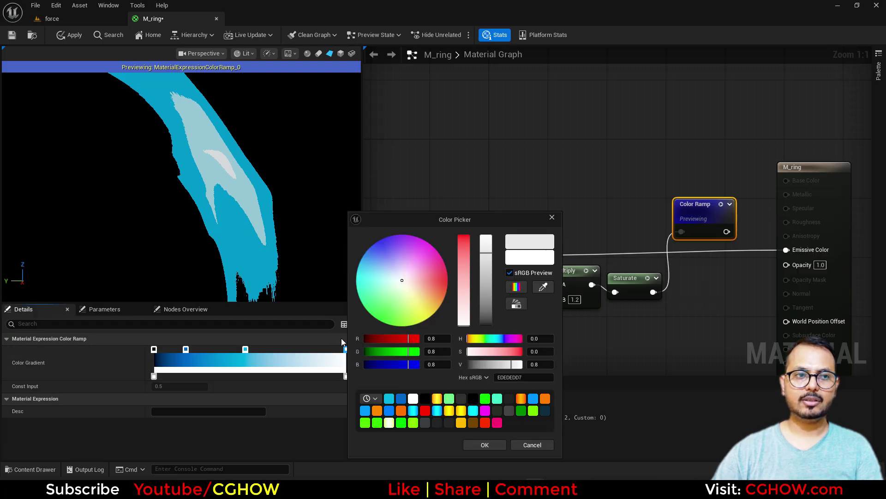
{"action": "left_click", "coordinate": [379, 273]}
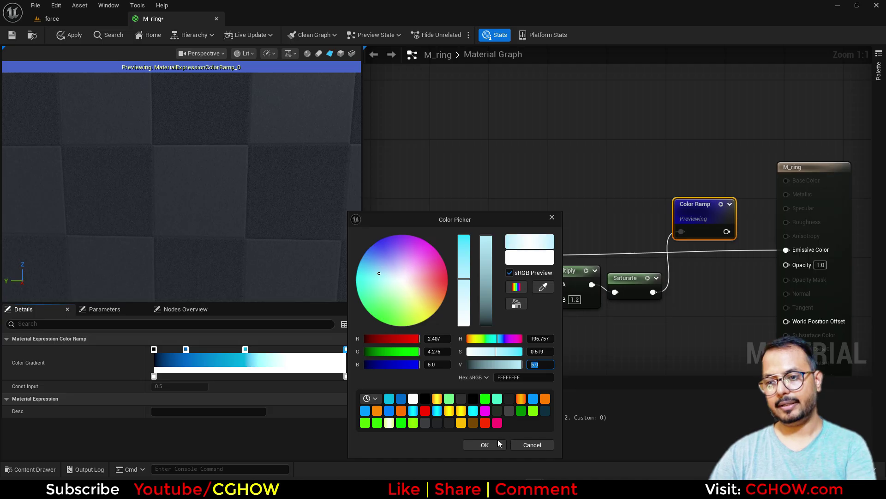
{"action": "left_click", "coordinate": [498, 441]}
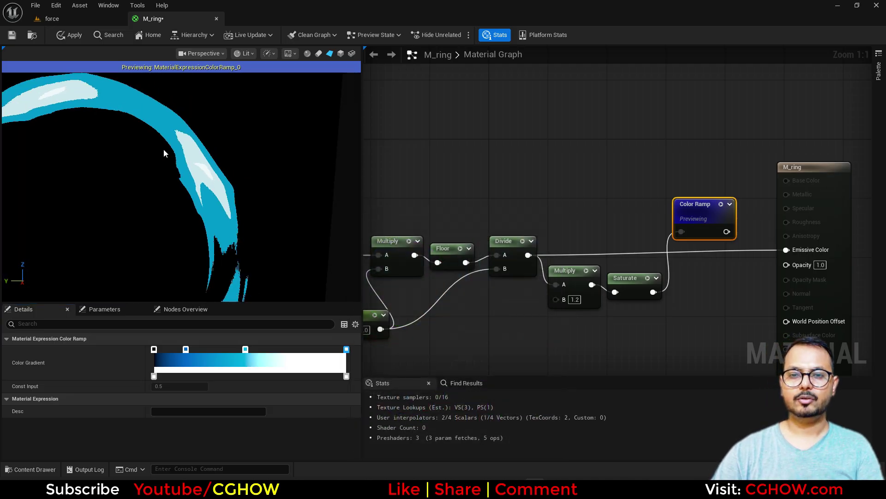
Step: Connect the Color Ramp output to the material's Emissive Color
{"action": "scroll", "coordinate": [221, 183], "scroll_direction": "down", "scroll_amount": 4}
{"action": "middle_click_drag", "start_coordinate": [211, 183], "coordinate": [303, 144]}
{"action": "right_click_drag", "start_coordinate": [716, 276], "coordinate": [522, 281]}
{"action": "left_click_drag", "start_coordinate": [533, 237], "coordinate": [610, 256]}
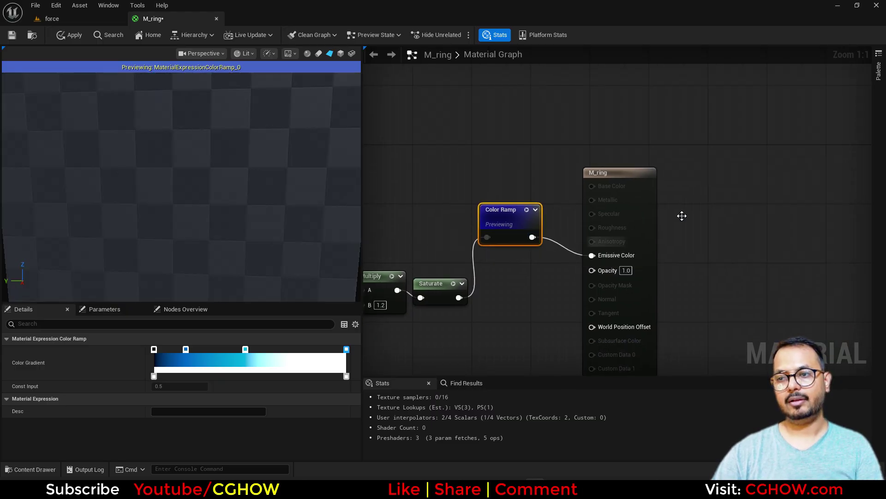
Step: Add a Particle Color node and feed Emissive Color with its RGB multiplied by the Color Ramp
{"action": "left_click_drag", "start_coordinate": [639, 206], "coordinate": [704, 199]}
{"action": "right_click_drag", "start_coordinate": [486, 180], "coordinate": [559, 183]}
{"action": "right_click", "coordinate": [483, 104]}
{"action": "type", "text": "par"}
{"action": "left_click", "coordinate": [524, 132]}
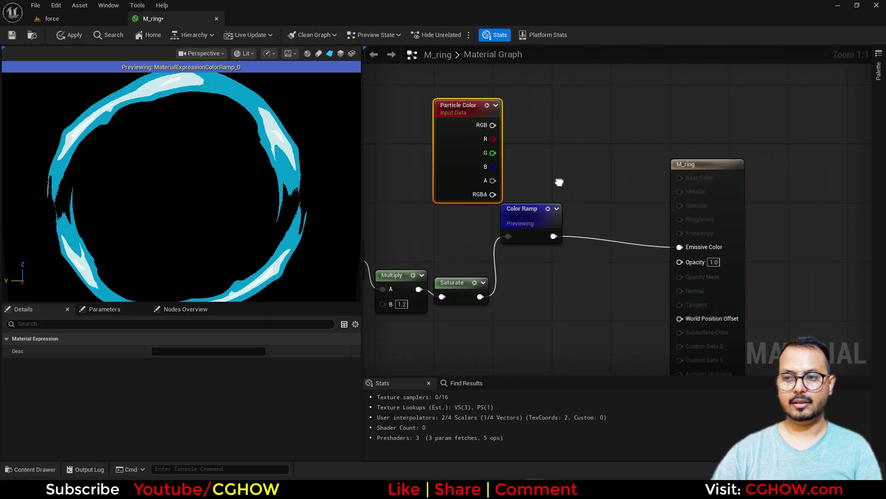
{"action": "left_click", "coordinate": [585, 197]}
{"action": "left_click_drag", "start_coordinate": [553, 236], "coordinate": [493, 125]}
{"action": "left_click_drag", "start_coordinate": [626, 208], "coordinate": [711, 247]}
Step: Multiply the Particle Color alpha by the Saturate output and connect the result to Opacity
{"action": "left_click", "coordinate": [547, 274]}
{"action": "left_click_drag", "start_coordinate": [493, 181], "coordinate": [553, 289]}
{"action": "left_click_drag", "start_coordinate": [480, 297], "coordinate": [684, 265]}
{"action": "right_click_drag", "start_coordinate": [463, 206], "coordinate": [496, 180]}
{"action": "right_click", "coordinate": [497, 181]}
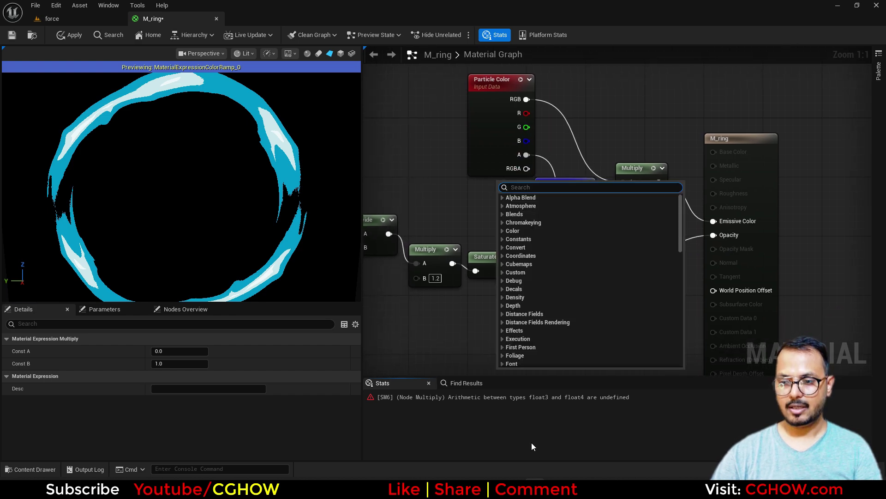
{"action": "left_click", "coordinate": [647, 398]}
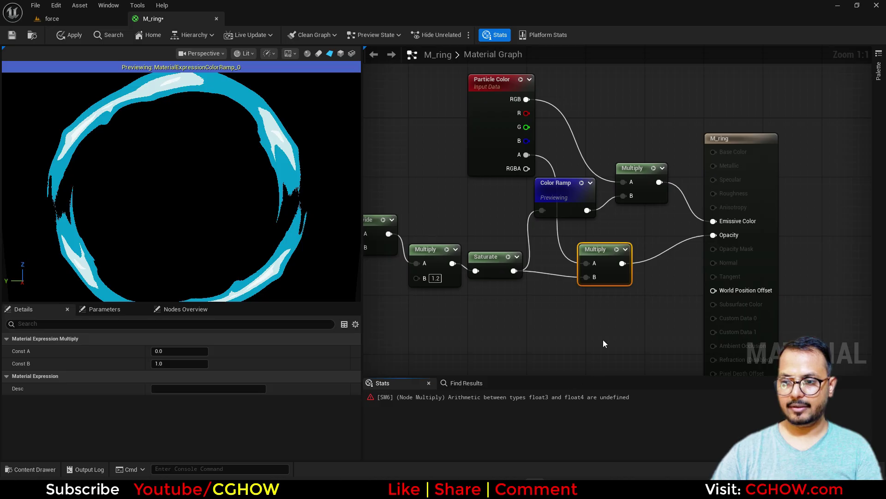
Step: Spread out the output, emissive Multiply, Particle Color and Color Ramp nodes to make room in the graph
{"action": "left_click_drag", "start_coordinate": [712, 191], "coordinate": [822, 175]}
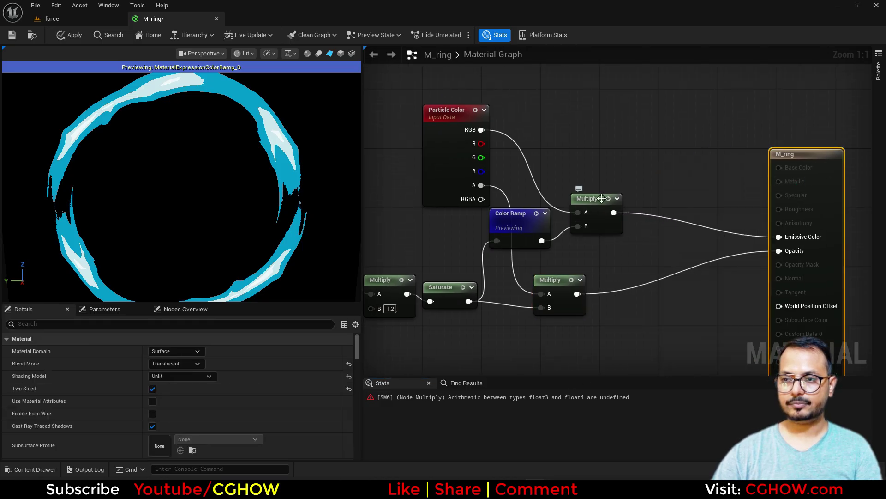
{"action": "left_click_drag", "start_coordinate": [601, 199], "coordinate": [682, 162]}
{"action": "left_click_drag", "start_coordinate": [446, 178], "coordinate": [460, 112]}
{"action": "left_click_drag", "start_coordinate": [518, 215], "coordinate": [600, 185]}
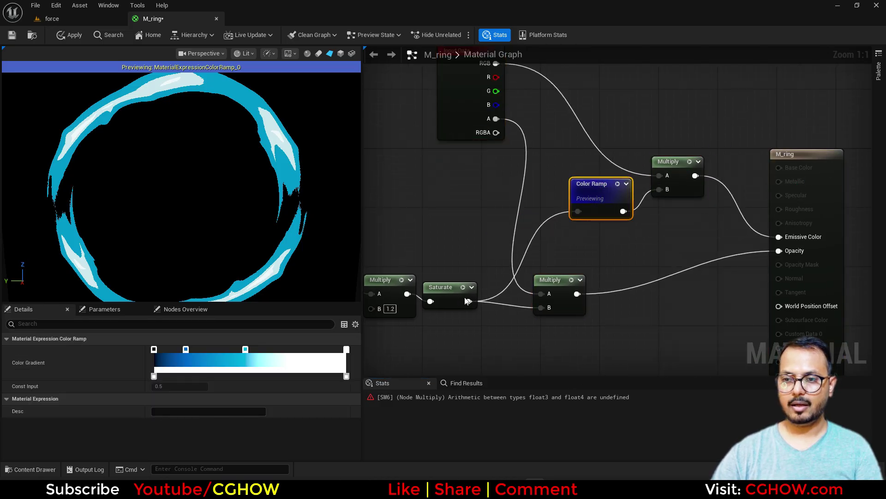
Step: Insert a Component Mask with only R enabled between the Saturate node and the Color Ramp
{"action": "left_click_drag", "start_coordinate": [468, 301], "coordinate": [481, 211]}
{"action": "left_click", "coordinate": [455, 200]}
{"action": "key", "text": "shift+c"}
{"action": "left_click", "coordinate": [455, 200], "text": "shift"}
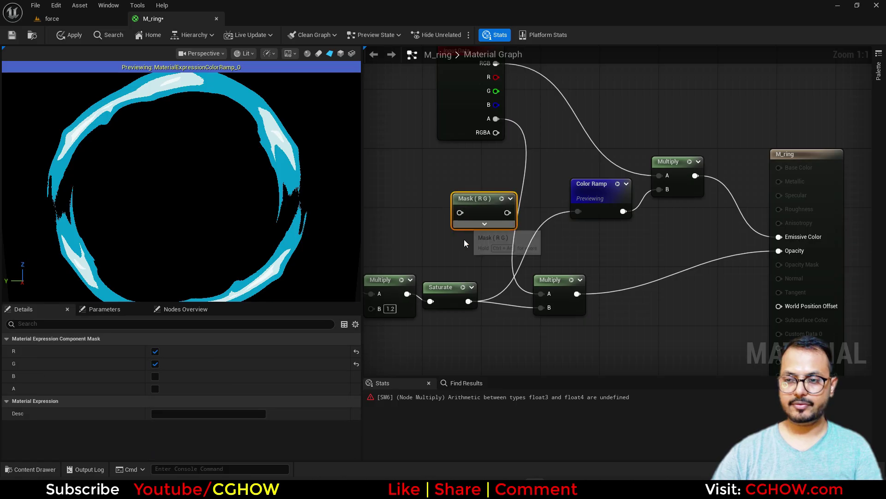
{"action": "left_click_drag", "start_coordinate": [468, 301], "coordinate": [578, 211]}
{"action": "left_click", "coordinate": [154, 363]}
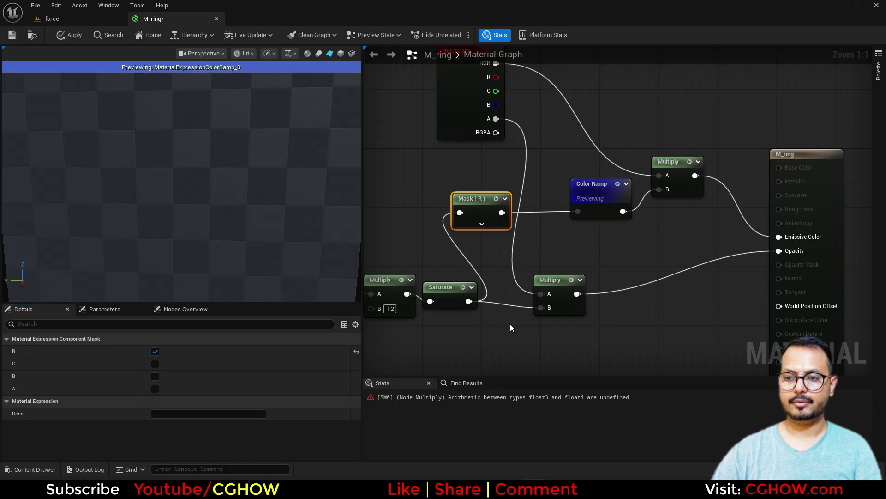
Step: Feed the opacity Multiply's B input from the R mask instead of Saturate
{"action": "scroll", "coordinate": [544, 329], "scroll_direction": "down", "scroll_amount": 1}
{"action": "right_click_drag", "start_coordinate": [517, 330], "coordinate": [831, 267]}
{"action": "left_click", "coordinate": [473, 397]}
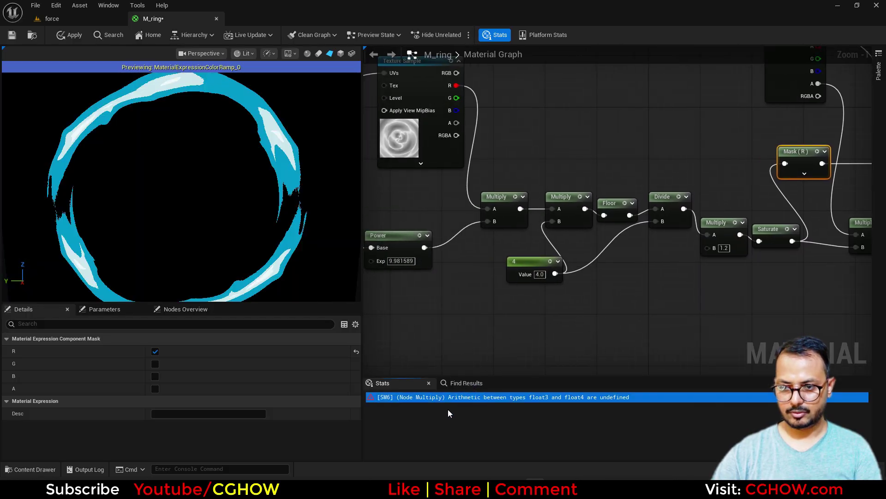
{"action": "right_click_drag", "start_coordinate": [676, 275], "coordinate": [387, 326]}
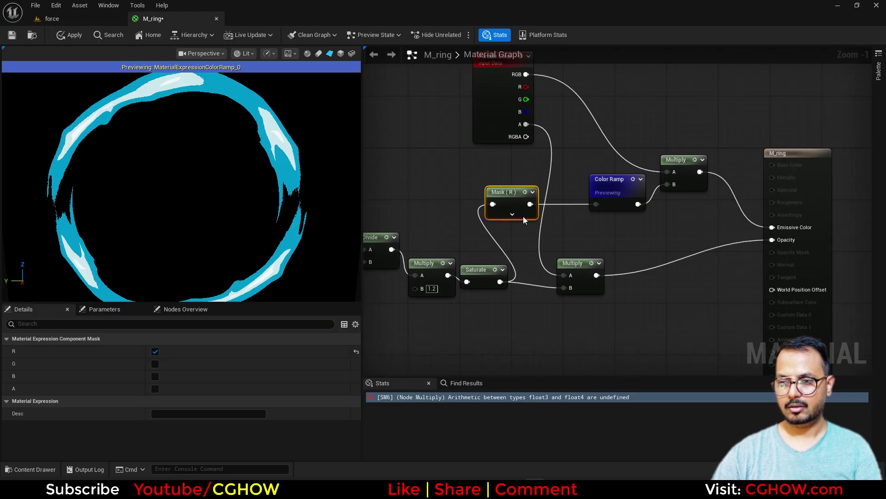
{"action": "left_click_drag", "start_coordinate": [530, 203], "coordinate": [657, 246]}
Step: Save the M_ring material, continuing despite the compilation errors
{"action": "right_click_drag", "start_coordinate": [401, 362], "coordinate": [881, 341]}
{"action": "right_click_drag", "start_coordinate": [831, 353], "coordinate": [780, 362]}
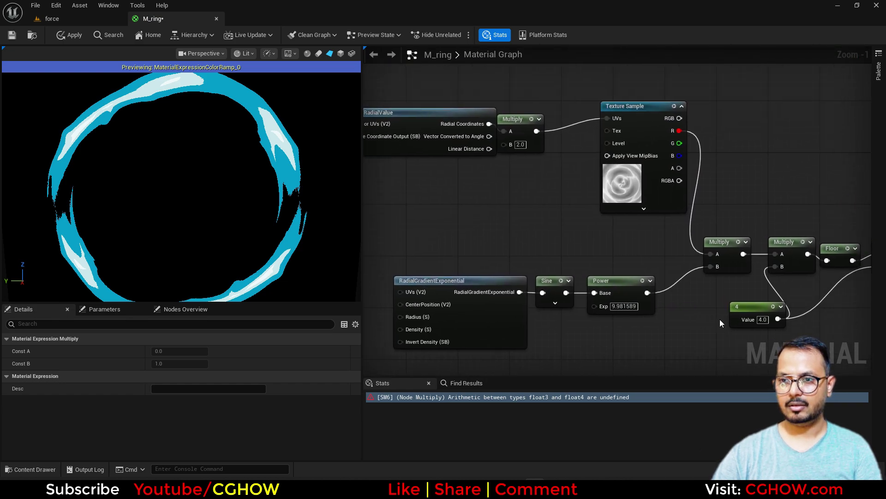
{"action": "right_click_drag", "start_coordinate": [675, 337], "coordinate": [583, 303]}
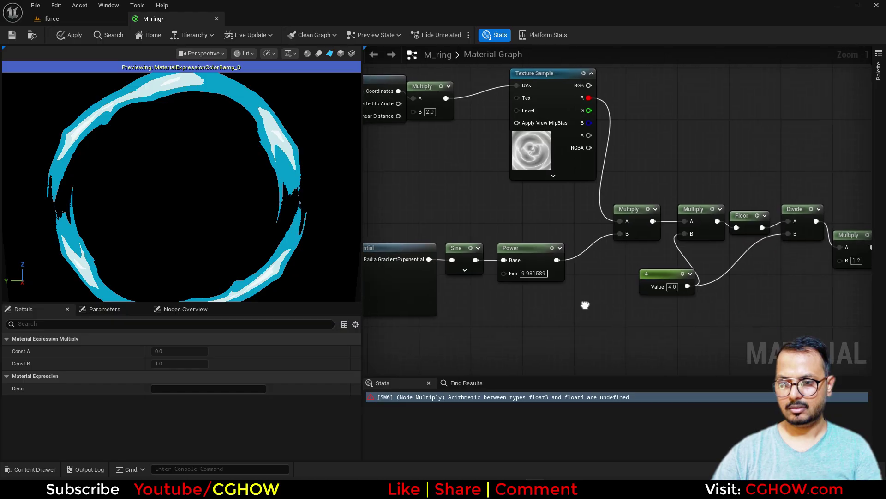
{"action": "left_click", "coordinate": [12, 35]}
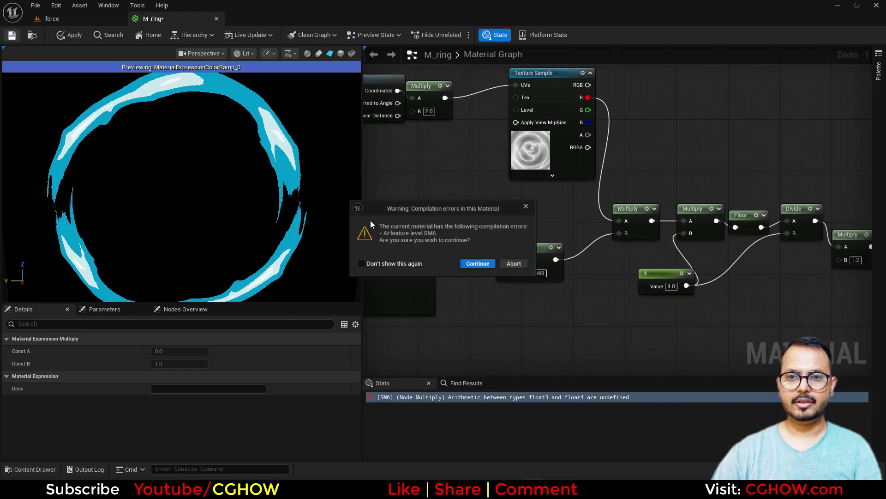
{"action": "left_click", "coordinate": [478, 262]}
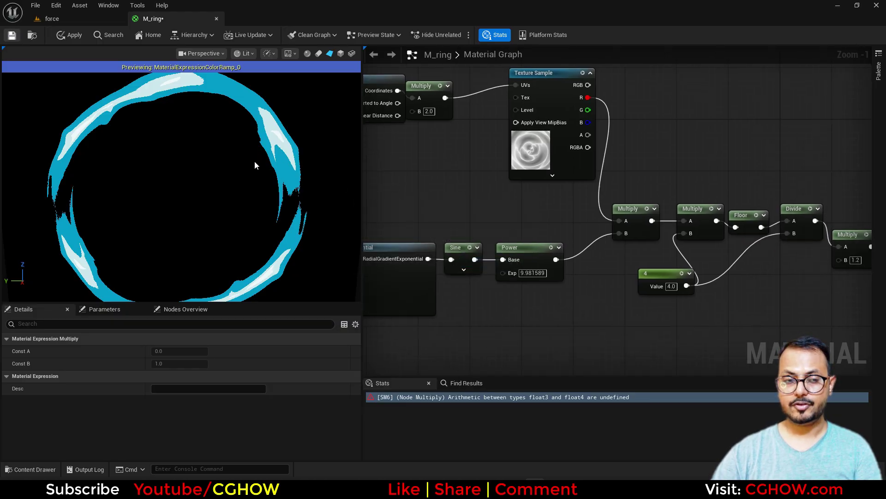
Step: Trace the node chain and the reported error to find the Multiply that mixes float3 and float4
{"action": "right_click_drag", "start_coordinate": [594, 296], "coordinate": [501, 270]}
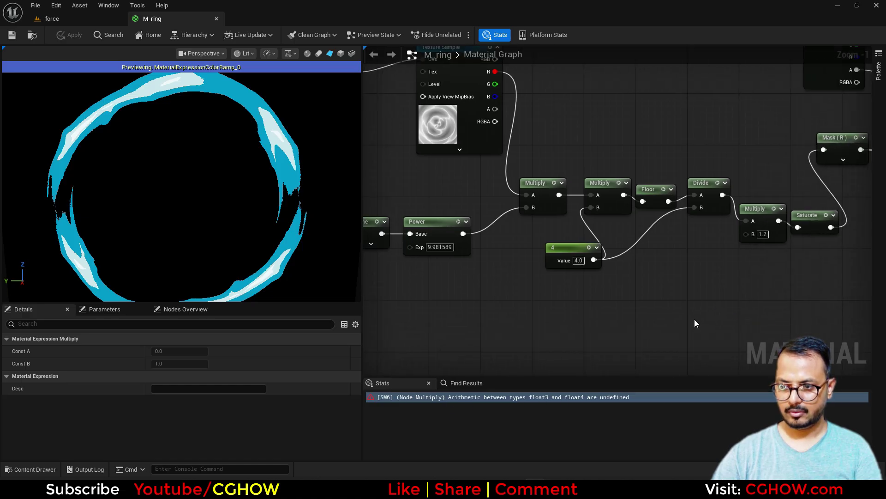
{"action": "right_click_drag", "start_coordinate": [682, 297], "coordinate": [710, 353]}
{"action": "right_click", "coordinate": [338, 354]}
{"action": "right_click_drag", "start_coordinate": [722, 294], "coordinate": [383, 302]}
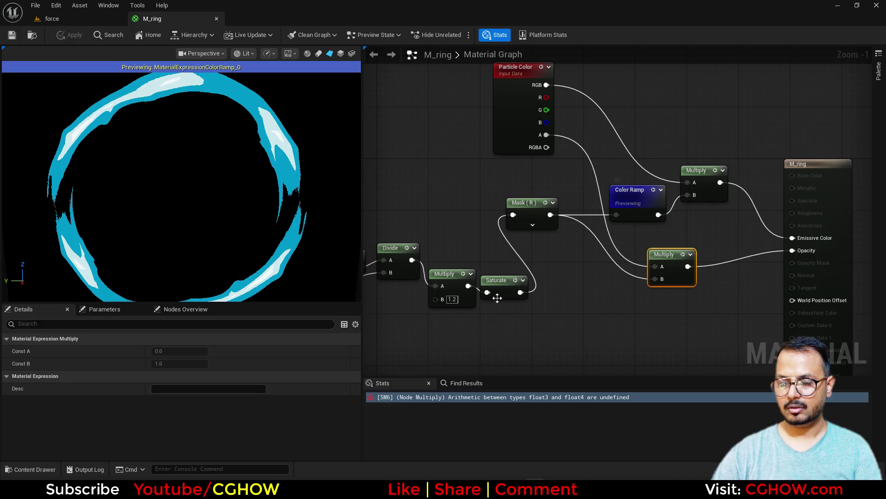
{"action": "right_click_drag", "start_coordinate": [497, 297], "coordinate": [615, 298]}
{"action": "right_click", "coordinate": [616, 297]}
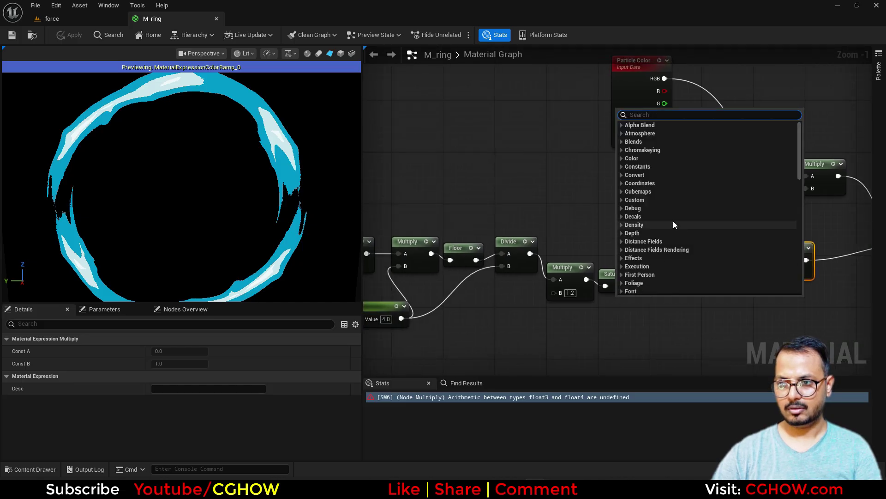
{"action": "left_click", "coordinate": [580, 217]}
{"action": "right_click_drag", "start_coordinate": [500, 291], "coordinate": [554, 288]}
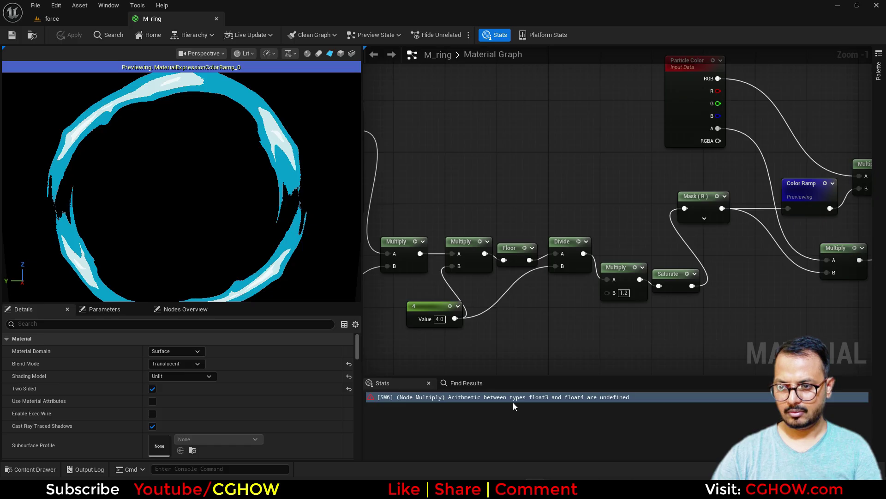
{"action": "left_click", "coordinate": [397, 398]}
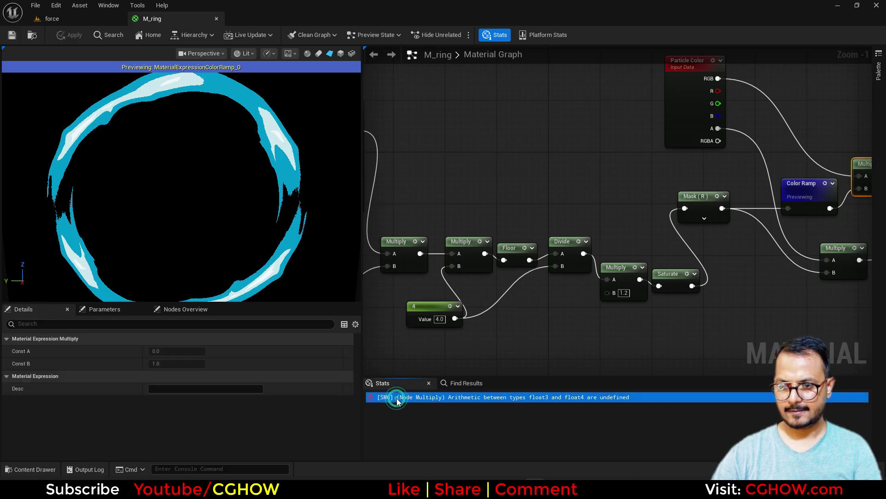
Step: Insert a Component Mask with R, G and B enabled between the Color Ramp and the emissive Multiply's B input
{"action": "left_click_drag", "start_coordinate": [619, 198], "coordinate": [626, 146]}
{"action": "right_click_drag", "start_coordinate": [596, 245], "coordinate": [596, 283]}
{"action": "right_click", "coordinate": [597, 284]}
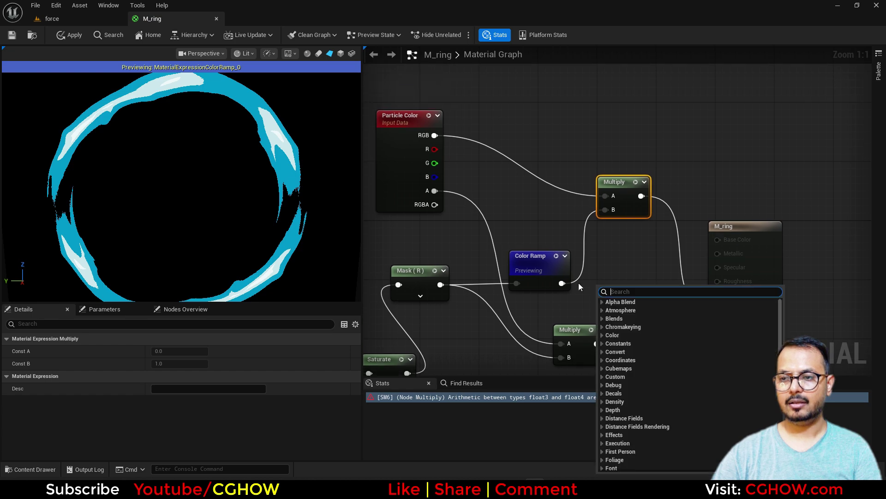
{"action": "left_click_drag", "start_coordinate": [536, 263], "coordinate": [602, 205]}
{"action": "key", "text": "shift+c"}
{"action": "left_click", "coordinate": [571, 259], "text": "shift"}
{"action": "left_click", "coordinate": [155, 363]}
{"action": "left_click", "coordinate": [603, 267]}
{"action": "left_click", "coordinate": [155, 364]}
{"action": "left_click", "coordinate": [155, 376]}
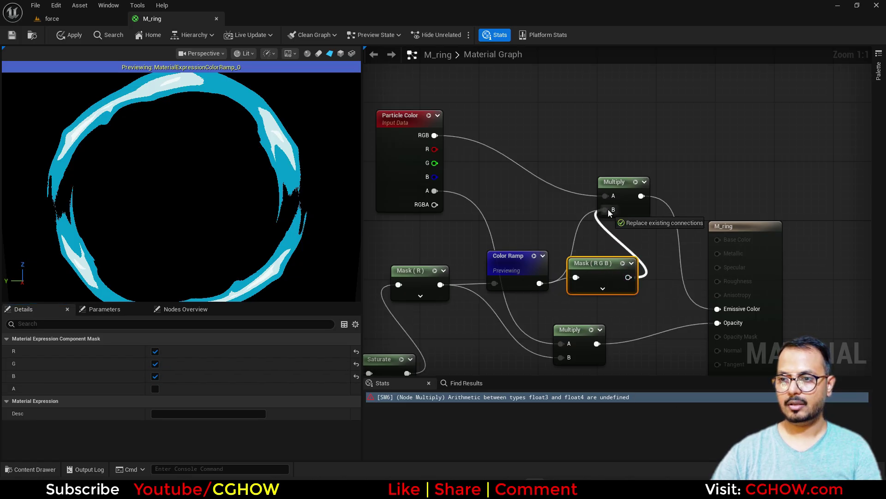
Step: Realign the Color Ramp node with the RGB mask
{"action": "left_click", "coordinate": [512, 261]}
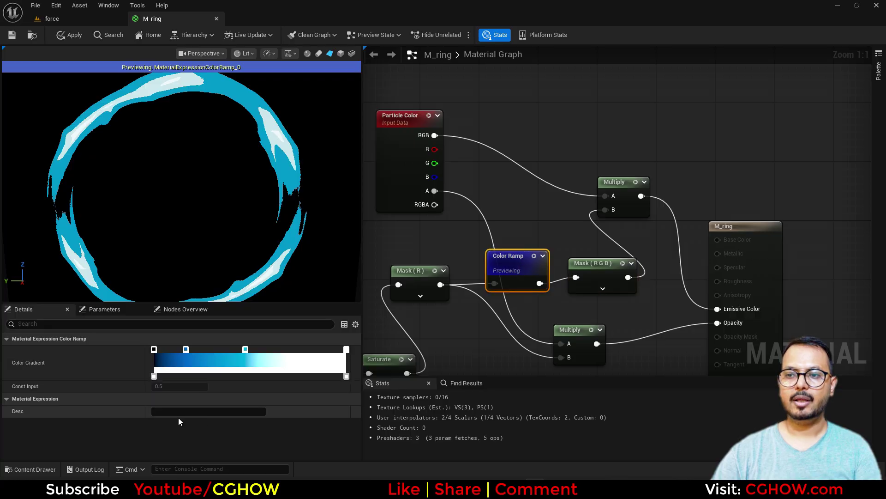
{"action": "mouse_move", "coordinate": [523, 252]}
{"action": "left_mouse_down"}
{"action": "mouse_move", "coordinate": [508, 252]}
{"action": "mouse_move", "coordinate": [515, 260]}
{"action": "left_mouse_up"}
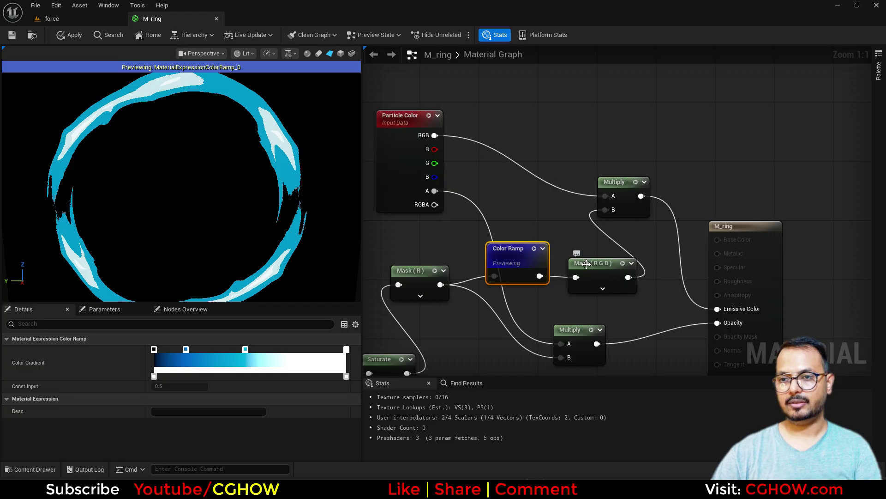
{"action": "left_click_drag", "start_coordinate": [429, 206], "coordinate": [471, 224]}
{"action": "left_click", "coordinate": [413, 253]}
Step: Stop previewing the Color Ramp node and view the complete ring material in the preview
{"action": "right_click_drag", "start_coordinate": [631, 326], "coordinate": [701, 241]}
{"action": "scroll", "coordinate": [701, 241], "scroll_direction": "down", "scroll_amount": 2}
{"action": "right_click_drag", "start_coordinate": [604, 291], "coordinate": [555, 298]}
{"action": "left_click", "coordinate": [681, 187]}
{"action": "right_click", "coordinate": [555, 298]}
{"action": "left_click", "coordinate": [153, 160]}
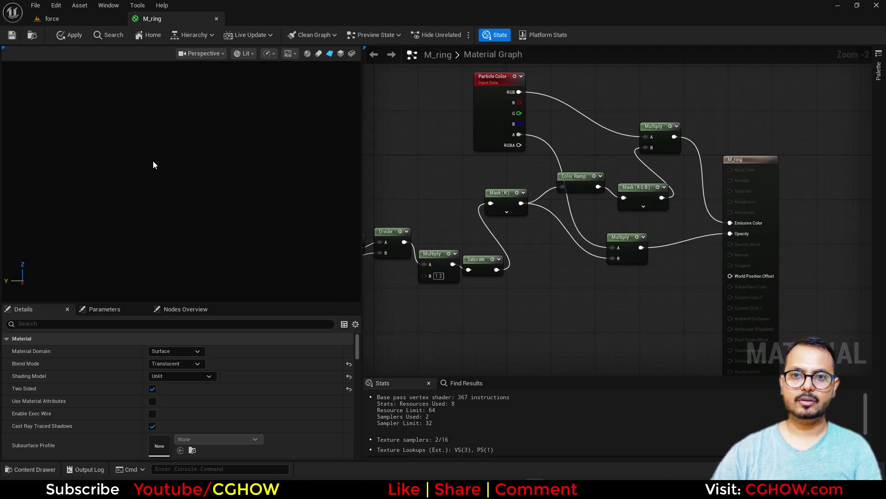
{"action": "left_click_drag", "start_coordinate": [265, 167], "coordinate": [233, 159]}
Step: Add a Dynamic Parameter and use its Param1 instead of the constant 4 for the B inputs of Multiply and Divide
{"action": "right_click_drag", "start_coordinate": [521, 278], "coordinate": [724, 221]}
{"action": "right_click_drag", "start_coordinate": [514, 254], "coordinate": [674, 296]}
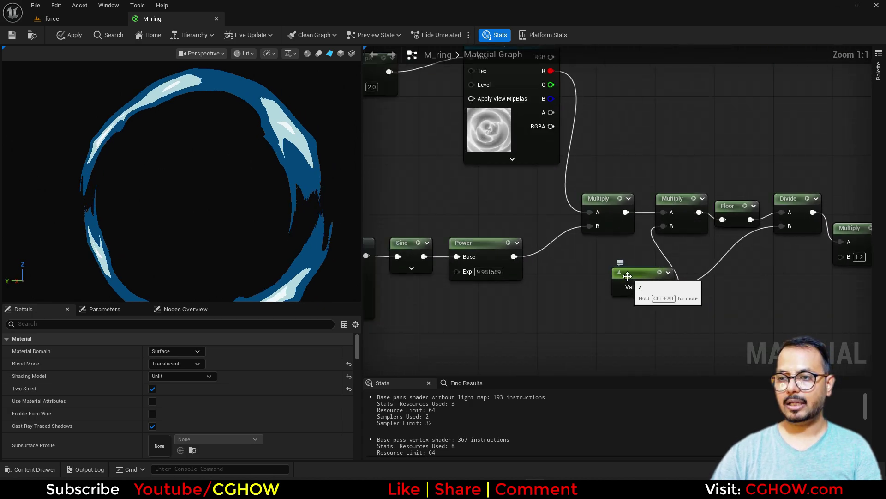
{"action": "scroll", "coordinate": [600, 295], "scroll_direction": "up", "scroll_amount": 2}
{"action": "right_click_drag", "start_coordinate": [556, 293], "coordinate": [564, 278]}
{"action": "right_click", "coordinate": [563, 279]}
{"action": "type", "text": "dy"}
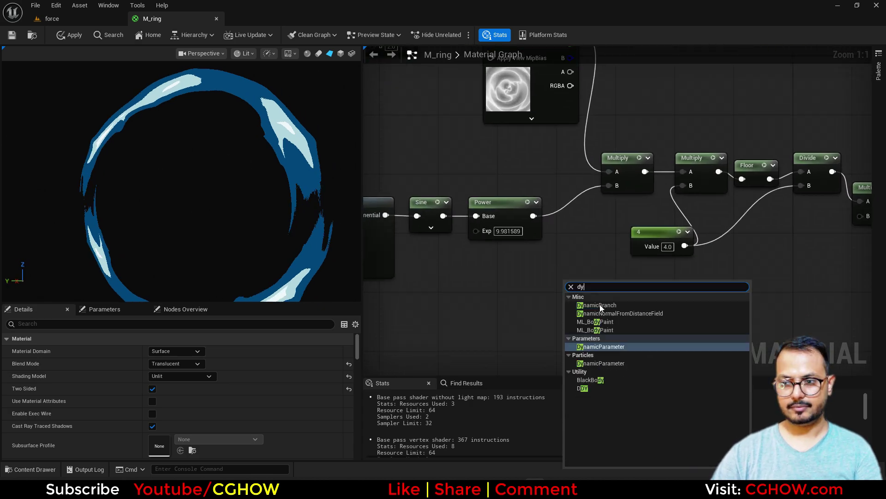
{"action": "left_click", "coordinate": [601, 346]}
{"action": "left_click_drag", "start_coordinate": [684, 245], "coordinate": [648, 302], "text": "ctrl"}
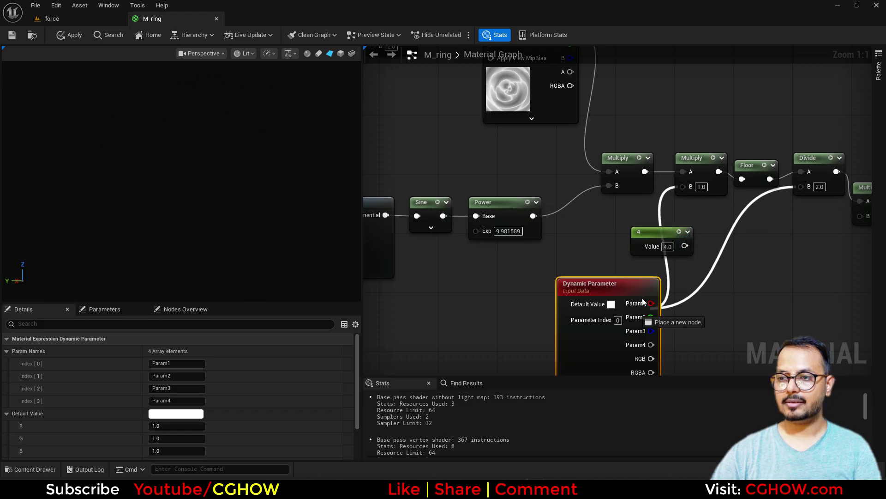
{"action": "left_click", "coordinate": [637, 268]}
{"action": "mouse_move", "coordinate": [682, 187]}
{"action": "left_mouse_down"}
{"action": "mouse_move", "coordinate": [683, 204]}
{"action": "mouse_move", "coordinate": [682, 187]}
{"action": "left_mouse_up"}
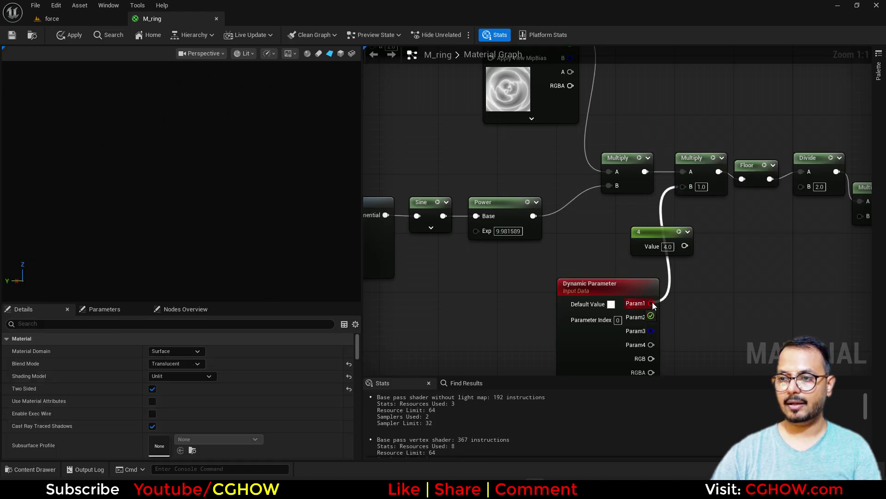
{"action": "left_click_drag", "start_coordinate": [652, 303], "coordinate": [802, 186]}
Step: Rename the Dynamic Parameter's first parameter to "layer" and set its default R value to 4
{"action": "left_click", "coordinate": [592, 346]}
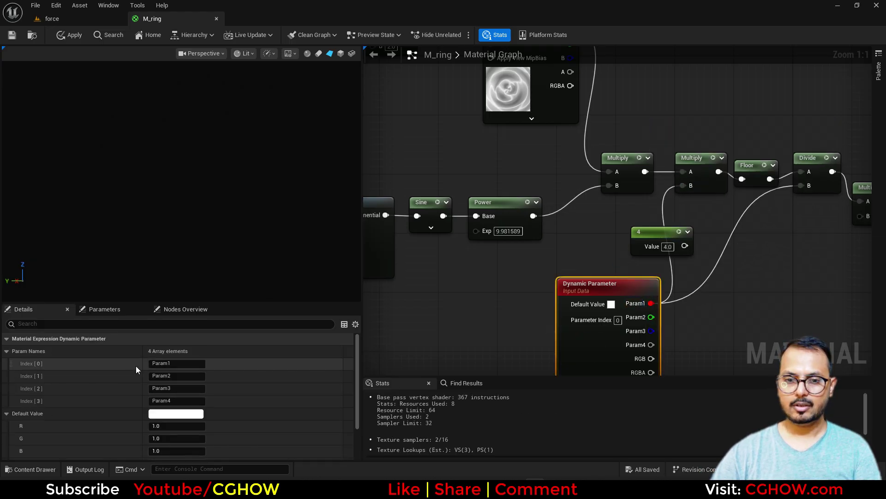
{"action": "left_click", "coordinate": [176, 364]}
{"action": "type", "text": "layer"}
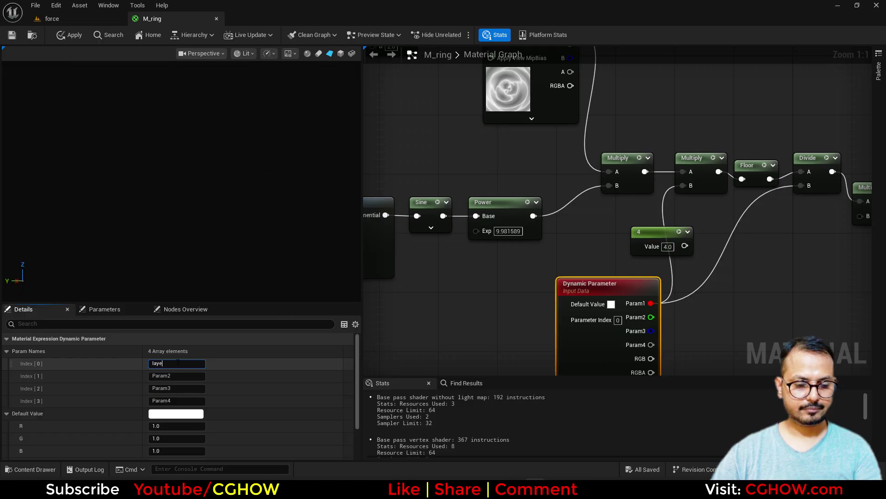
{"action": "key", "text": "Return"}
{"action": "left_click", "coordinate": [174, 425]}
{"action": "type", "text": "4"}
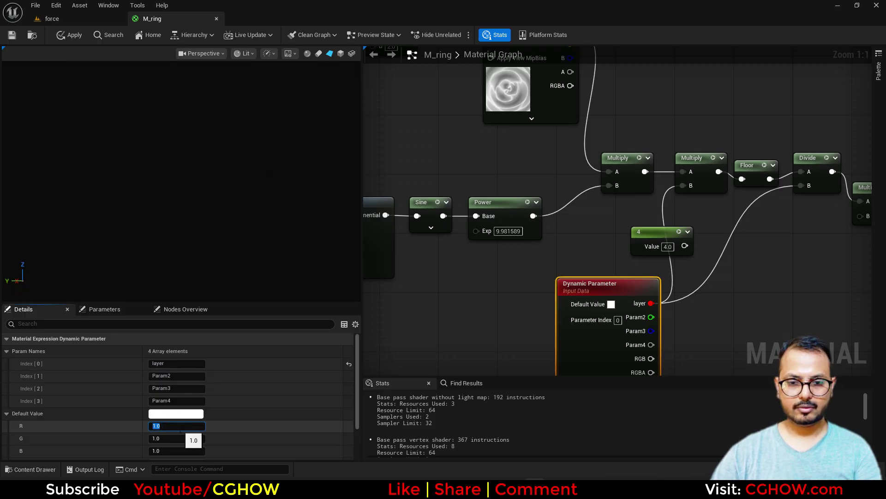
{"action": "key", "text": "Return"}
Step: Add an AppendVector node and connect it to the B input of the Multiply that scales the radial coordinates
{"action": "right_click_drag", "start_coordinate": [467, 148], "coordinate": [646, 255]}
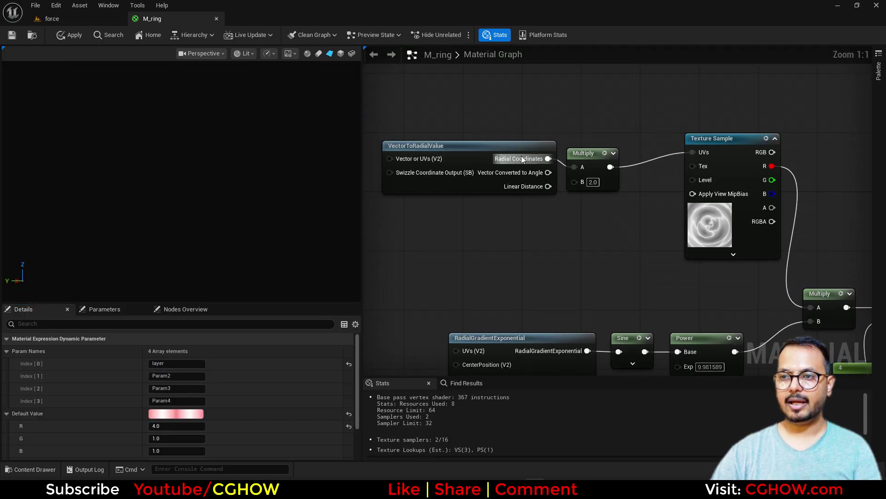
{"action": "left_click_drag", "start_coordinate": [521, 156], "coordinate": [492, 133]}
{"action": "right_click", "coordinate": [547, 216]}
{"action": "type", "text": "appe"}
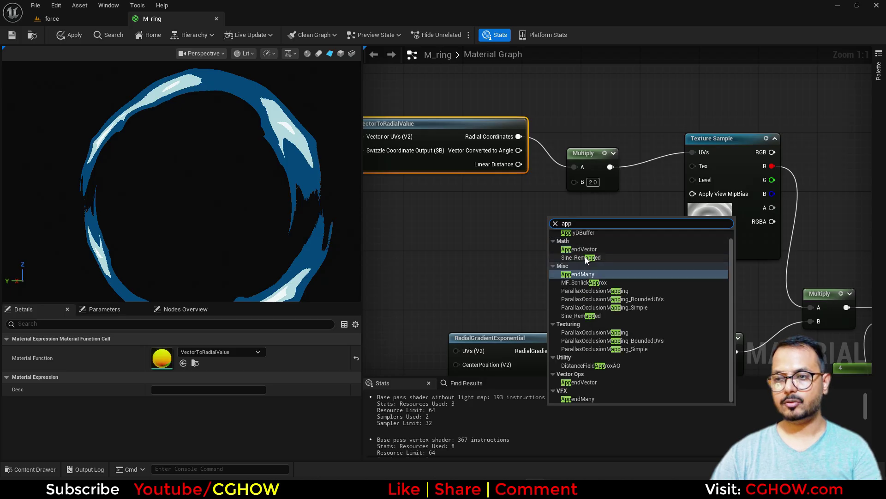
{"action": "left_click", "coordinate": [586, 254]}
{"action": "left_click_drag", "start_coordinate": [589, 234], "coordinate": [576, 182]}
Step: Connect the Dynamic Parameter's Param2 and Param3 to the Append node's A and B inputs
{"action": "scroll", "coordinate": [583, 249], "scroll_direction": "down", "scroll_amount": 3}
{"action": "right_click_drag", "start_coordinate": [582, 249], "coordinate": [518, 159]}
{"action": "mouse_move", "coordinate": [495, 148]}
{"action": "left_mouse_down"}
{"action": "mouse_move", "coordinate": [496, 159]}
{"action": "mouse_move", "coordinate": [696, 295]}
{"action": "mouse_move", "coordinate": [499, 179]}
{"action": "mouse_move", "coordinate": [500, 154]}
{"action": "left_mouse_up"}
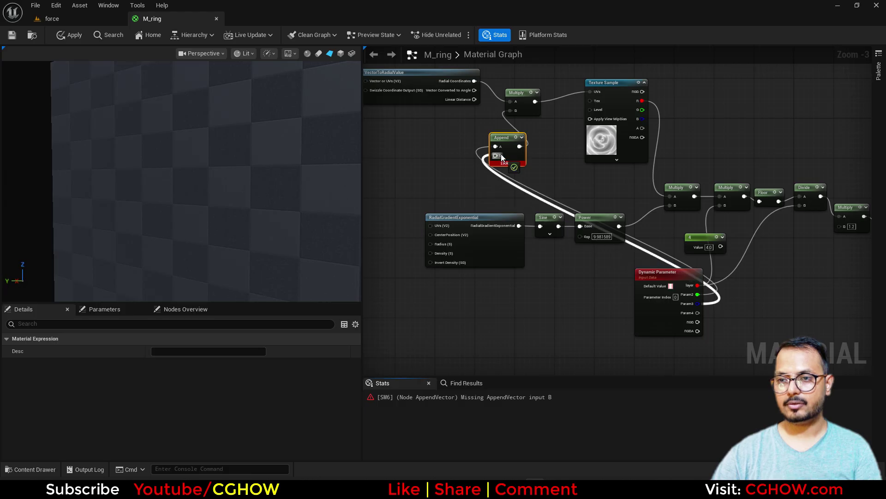
Step: Rename the Dynamic Parameter's second and third parameters to "tX" and "tY"
{"action": "scroll", "coordinate": [661, 301], "scroll_direction": "up", "scroll_amount": 2}
{"action": "left_click", "coordinate": [663, 303]}
{"action": "left_click", "coordinate": [177, 375]}
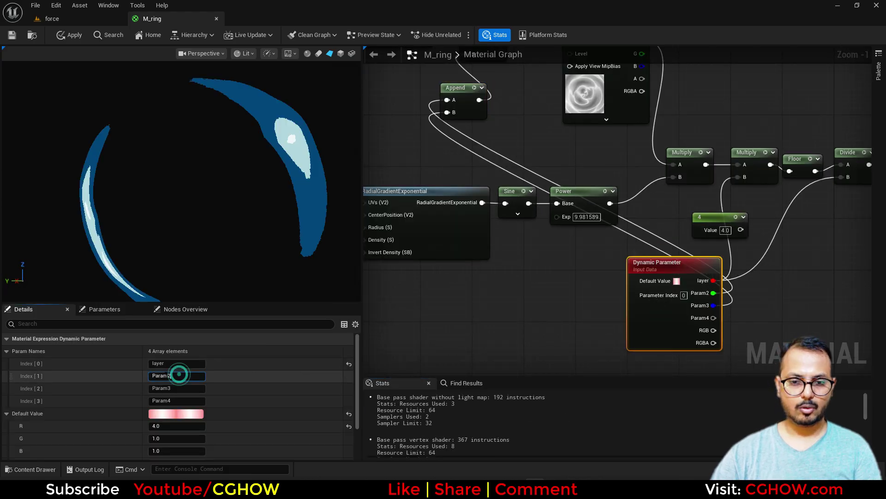
{"action": "type", "text": "tX"}
{"action": "left_click", "coordinate": [185, 388]}
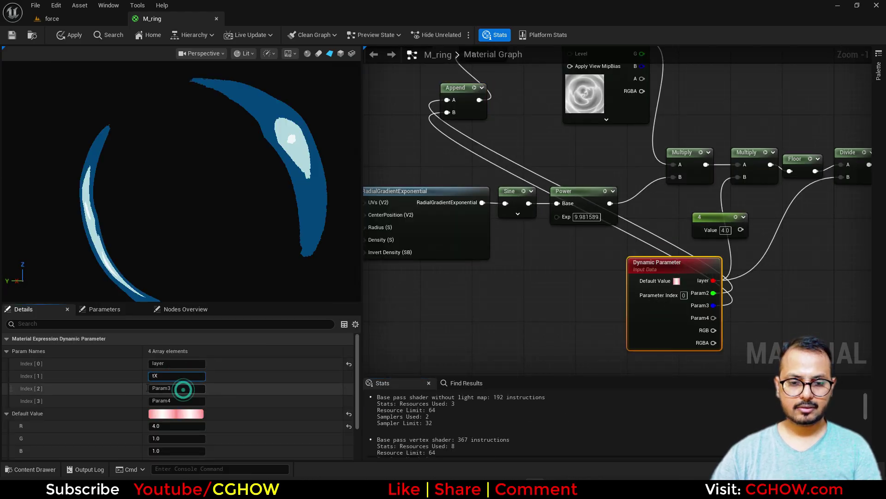
{"action": "type", "text": "tY"}
{"action": "left_click", "coordinate": [574, 263]}
Step: Connect the Dynamic Parameter's Param4 output to the Exp input of the Power node
{"action": "scroll", "coordinate": [574, 263], "scroll_direction": "down", "scroll_amount": 2}
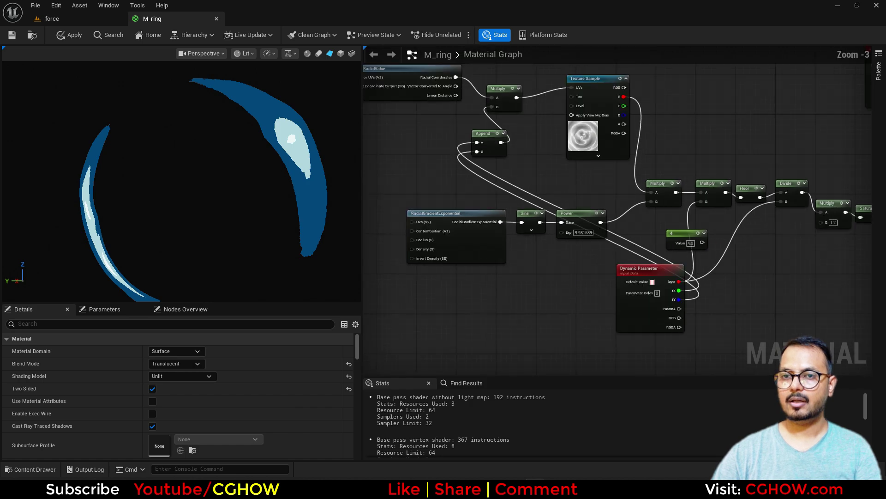
{"action": "right_click_drag", "start_coordinate": [558, 291], "coordinate": [370, 328]}
{"action": "scroll", "coordinate": [521, 255], "scroll_direction": "up", "scroll_amount": 1}
{"action": "right_click_drag", "start_coordinate": [522, 255], "coordinate": [676, 229]}
{"action": "right_click", "coordinate": [697, 232]}
{"action": "right_click_drag", "start_coordinate": [459, 247], "coordinate": [581, 213]}
{"action": "scroll", "coordinate": [581, 213], "scroll_direction": "up", "scroll_amount": 2}
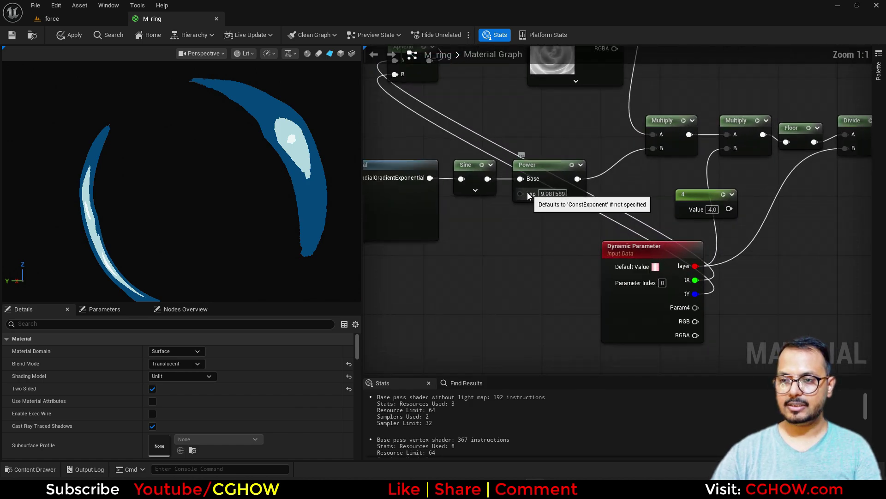
{"action": "left_click_drag", "start_coordinate": [509, 231], "coordinate": [509, 231]}
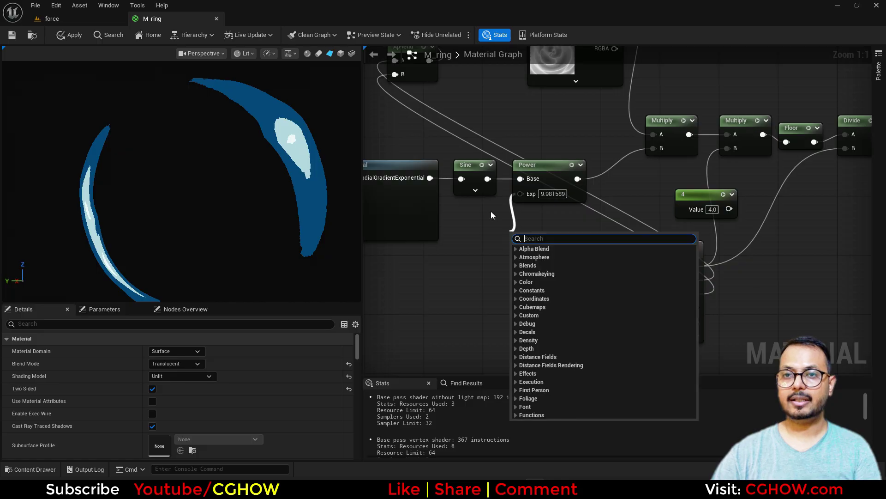
{"action": "left_click_drag", "start_coordinate": [527, 196], "coordinate": [545, 271]}
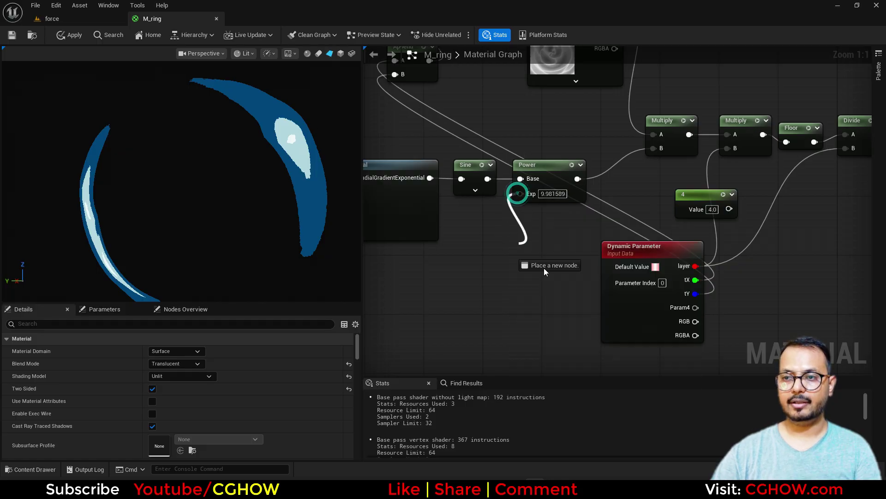
{"action": "left_click_drag", "start_coordinate": [688, 316], "coordinate": [693, 307]}
Step: Rename the Dynamic Parameter's fourth parameter to "Ring_thickness"
{"action": "left_click", "coordinate": [665, 312]}
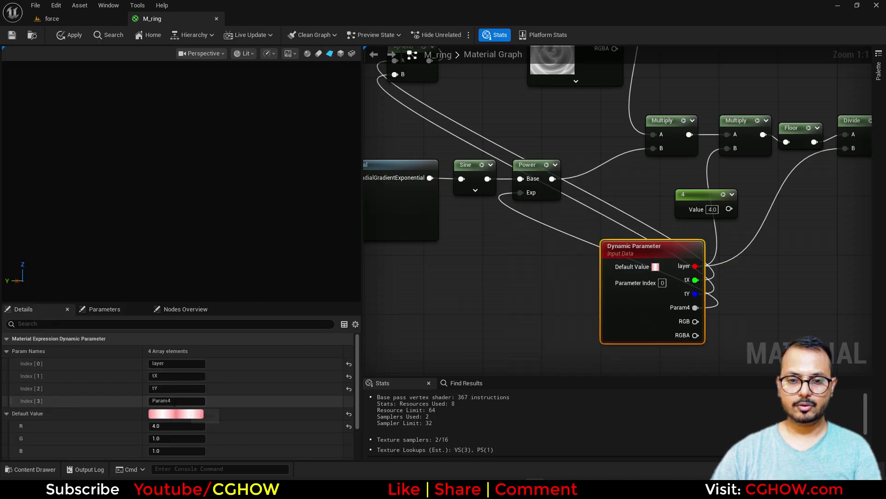
{"action": "type", "text": "Ring"}
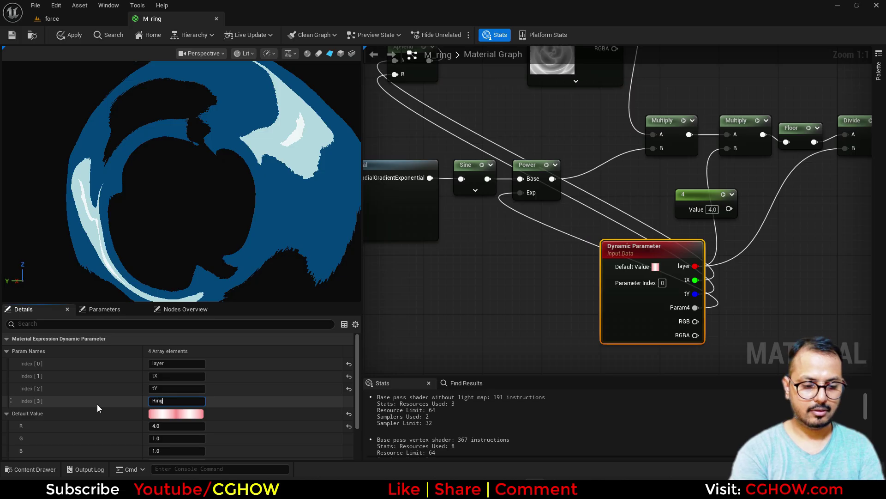
{"action": "type", "text": "_thickness"}
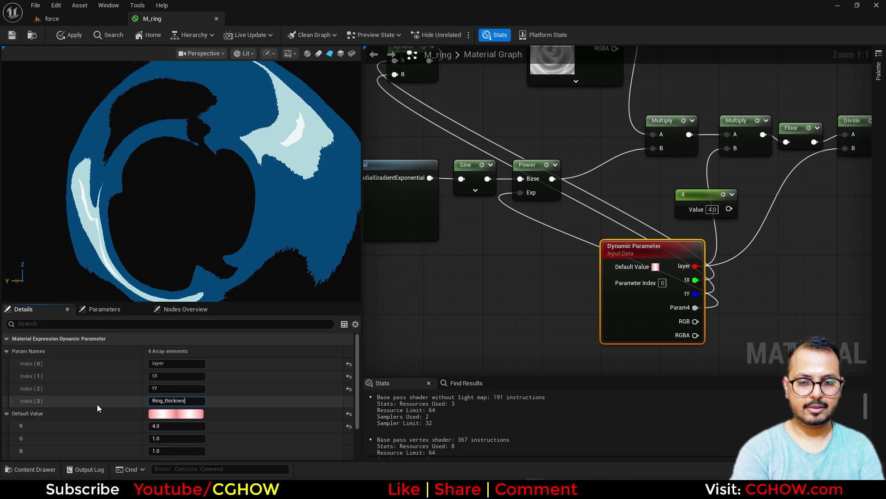
{"action": "key", "text": "Return"}
{"action": "scroll", "coordinate": [607, 244], "scroll_direction": "down", "scroll_amount": 4}
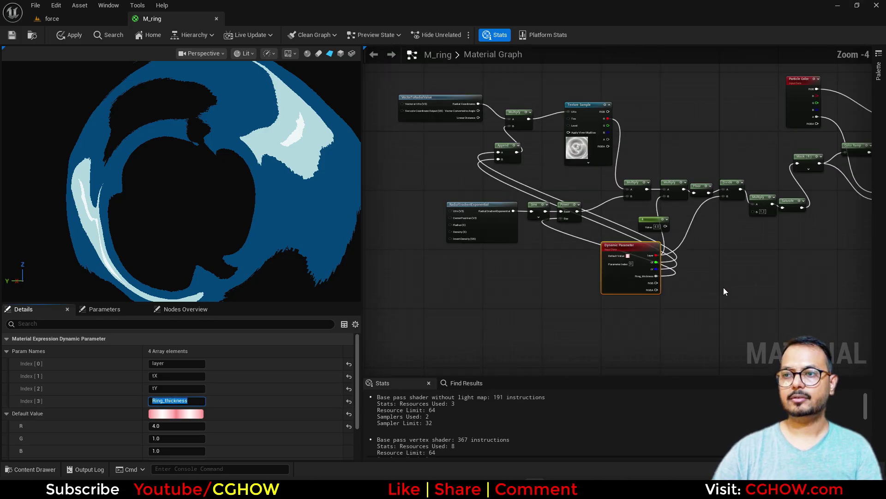
{"action": "right_click_drag", "start_coordinate": [724, 291], "coordinate": [486, 313]}
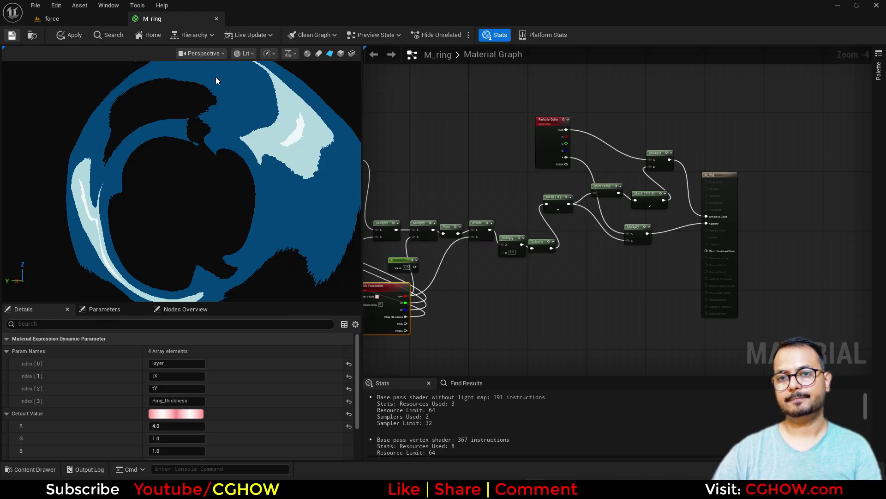
Step: Create an empty Niagara system named NS_force in the Force_Pulse folder and open it
{"action": "left_click", "coordinate": [52, 18]}
{"action": "right_click", "coordinate": [324, 426]}
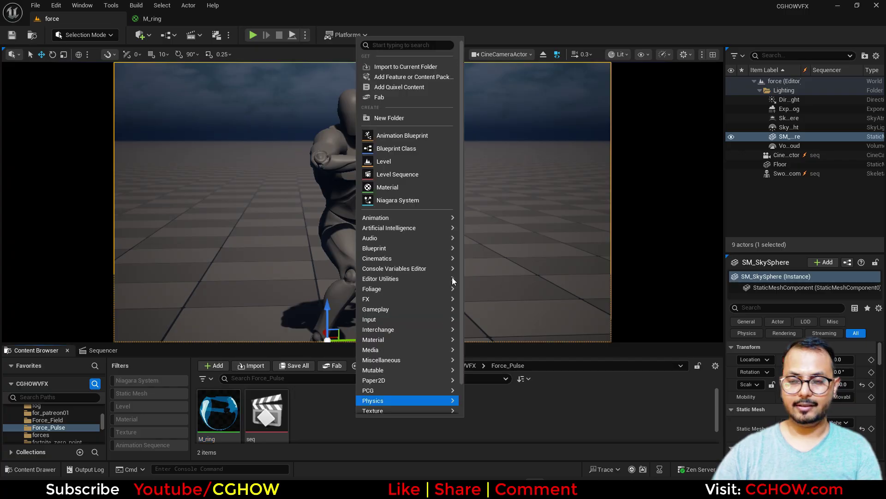
{"action": "left_click", "coordinate": [479, 395]}
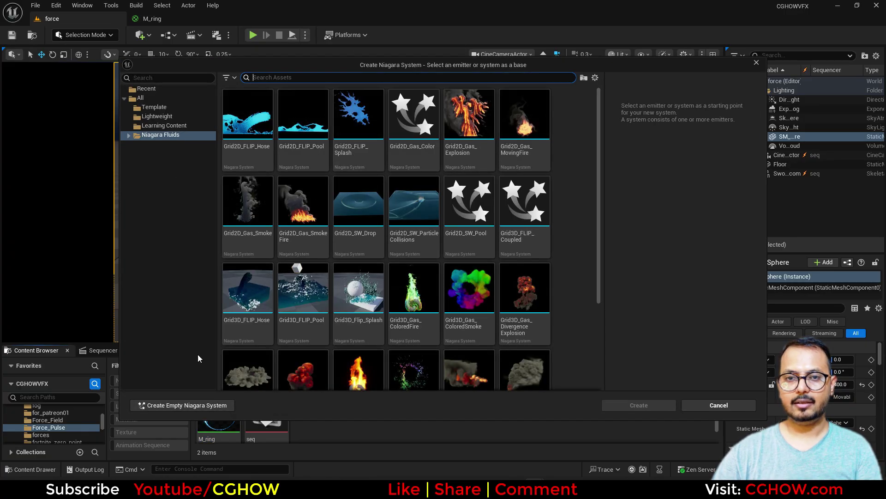
{"action": "left_click", "coordinate": [185, 403]}
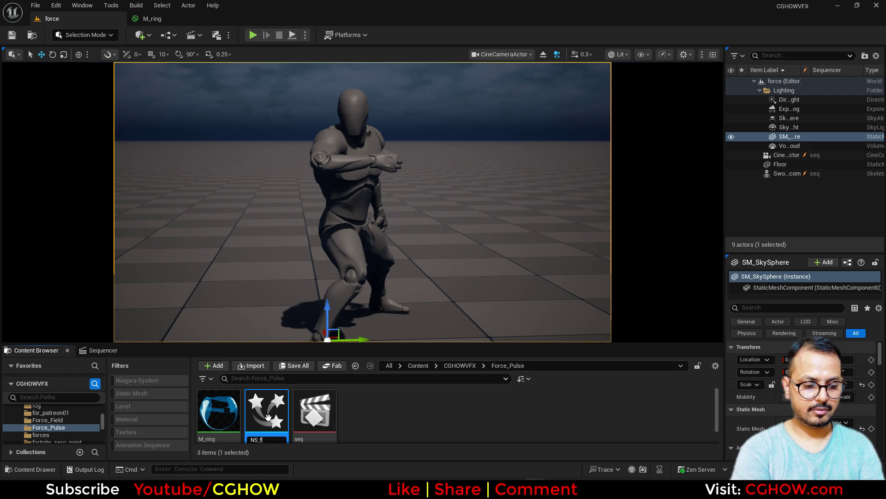
{"action": "double_click", "coordinate": [268, 417]}
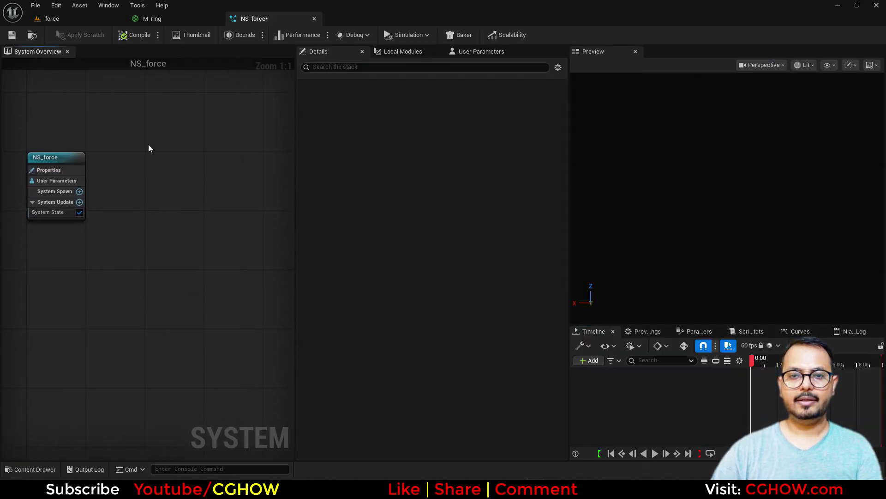
Step: Add a minimal emitter to the system and give it a Spawn Burst Instantaneous module in Emitter Update
{"action": "right_click", "coordinate": [149, 144]}
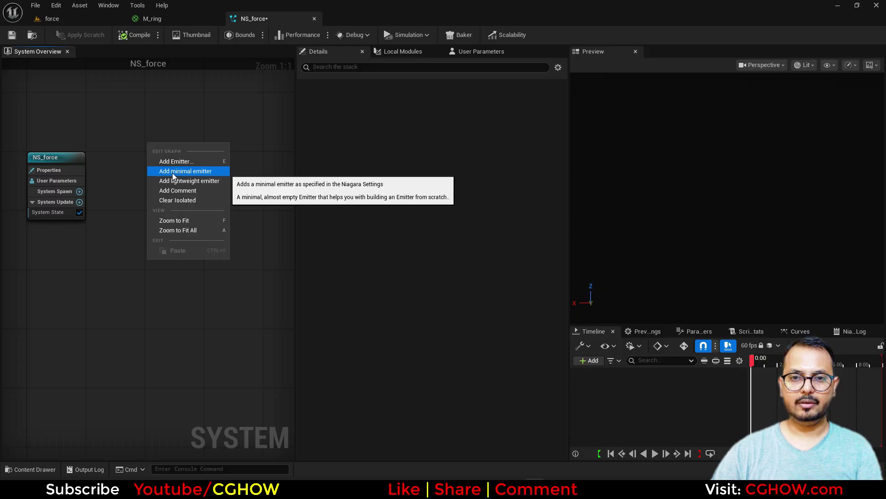
{"action": "left_click", "coordinate": [186, 172]}
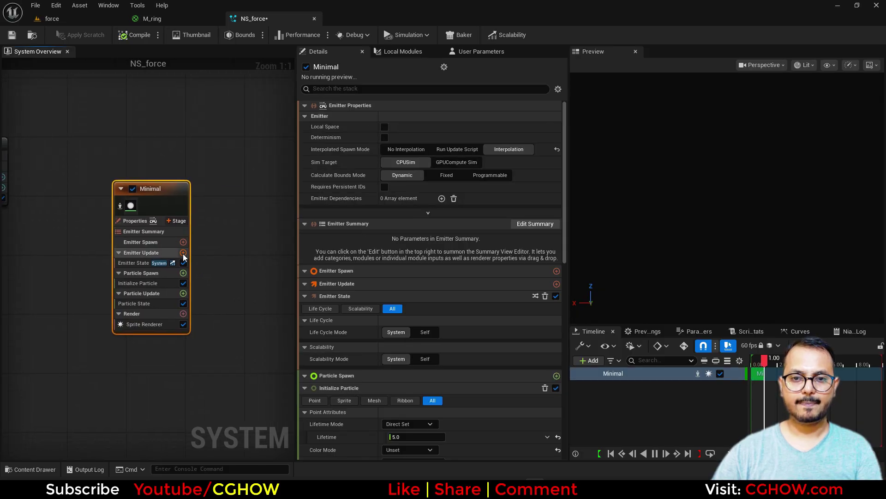
{"action": "left_click", "coordinate": [182, 253]}
{"action": "left_click", "coordinate": [223, 104]}
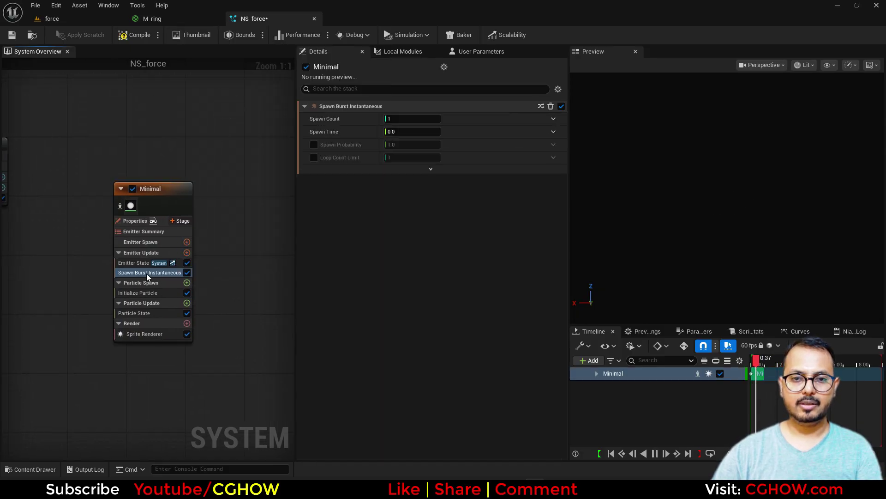
Step: Set the Emitter State's Life Cycle Mode to Self
{"action": "left_click", "coordinate": [136, 264]}
{"action": "left_click", "coordinate": [422, 142]}
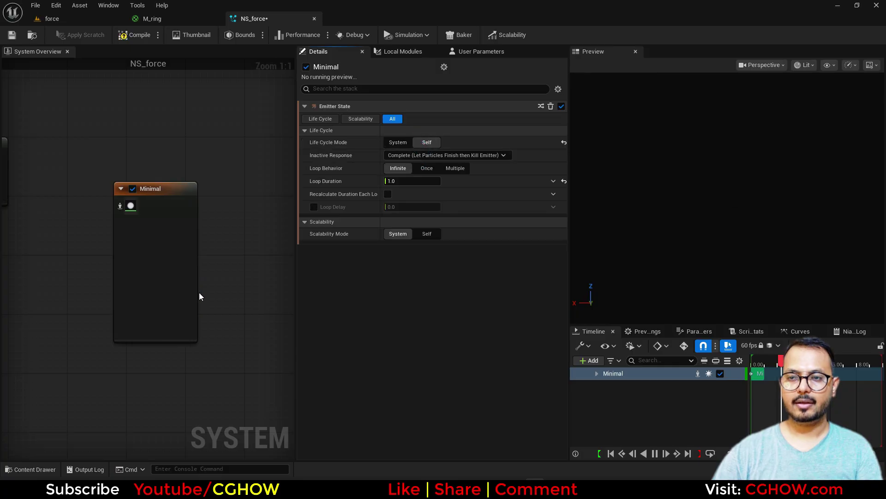
{"action": "right_click_drag", "start_coordinate": [199, 296], "coordinate": [196, 223]}
Step: Set the initialized particle's Sprite Size Mode to Uniform with a size of 200 and hold the preview at about 0.27
{"action": "left_click", "coordinate": [134, 225]}
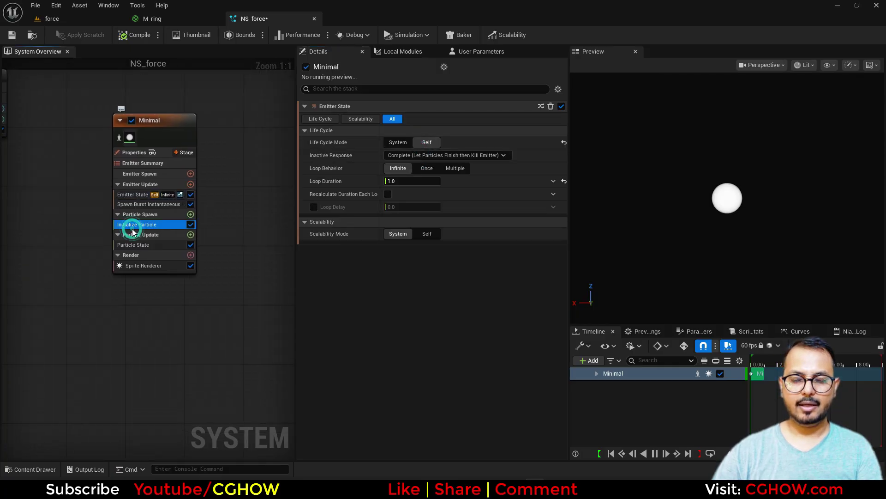
{"action": "left_click", "coordinate": [420, 234]}
{"action": "left_click", "coordinate": [415, 258]}
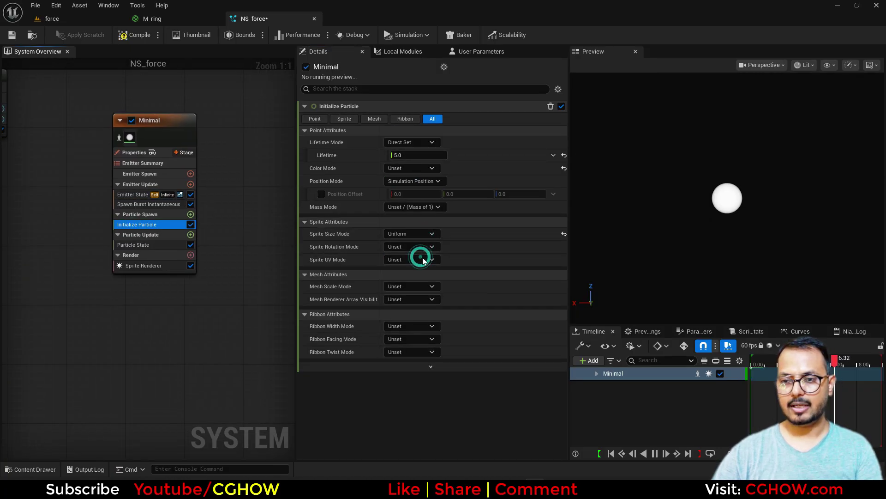
{"action": "left_click", "coordinate": [423, 248]}
{"action": "type", "text": "200"}
{"action": "key", "text": "Return"}
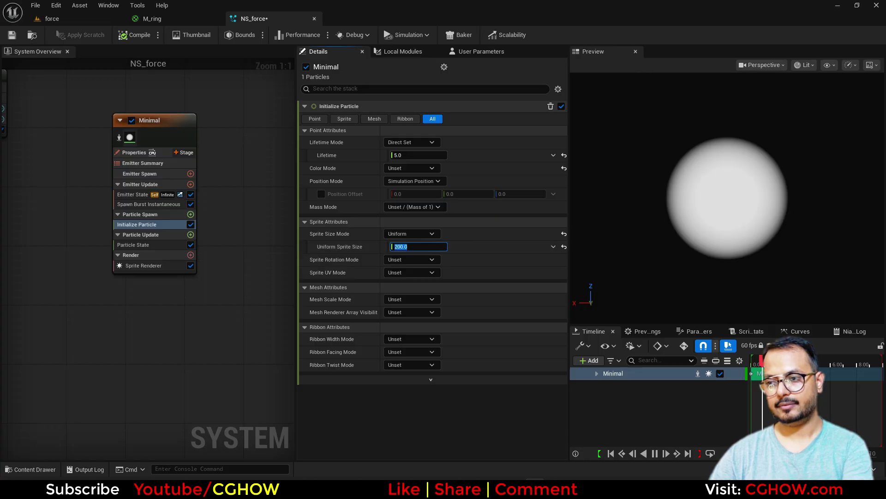
{"action": "left_click", "coordinate": [755, 361]}
Step: Assign the M_ring material to the emitter's Sprite Renderer in NS_force
{"action": "left_click", "coordinate": [182, 21]}
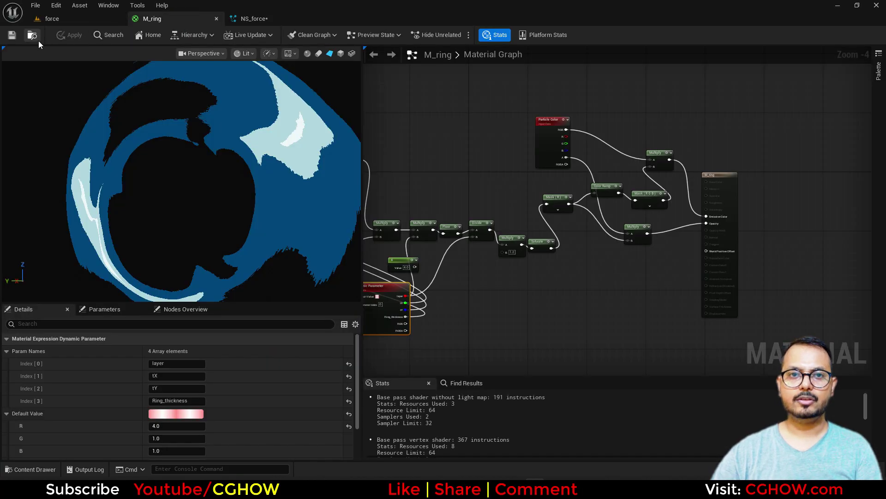
{"action": "left_click", "coordinate": [51, 18]}
{"action": "left_click", "coordinate": [245, 19]}
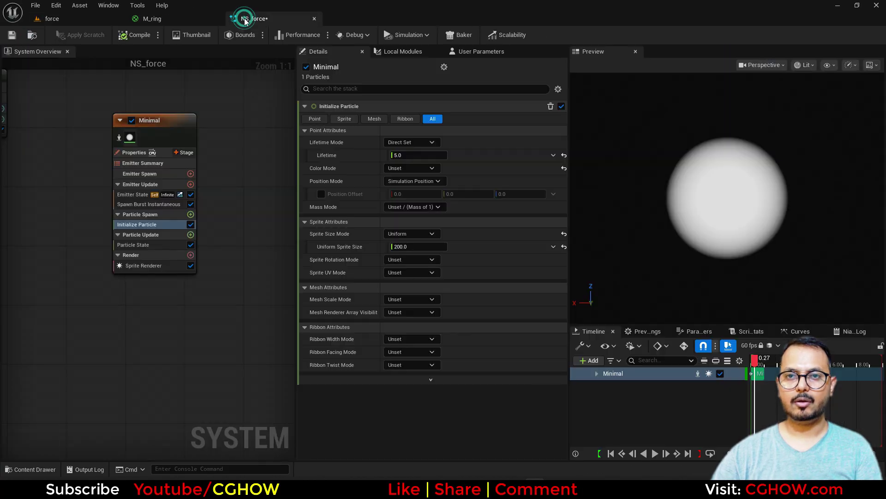
{"action": "left_click", "coordinate": [153, 265]}
{"action": "left_click", "coordinate": [415, 142]}
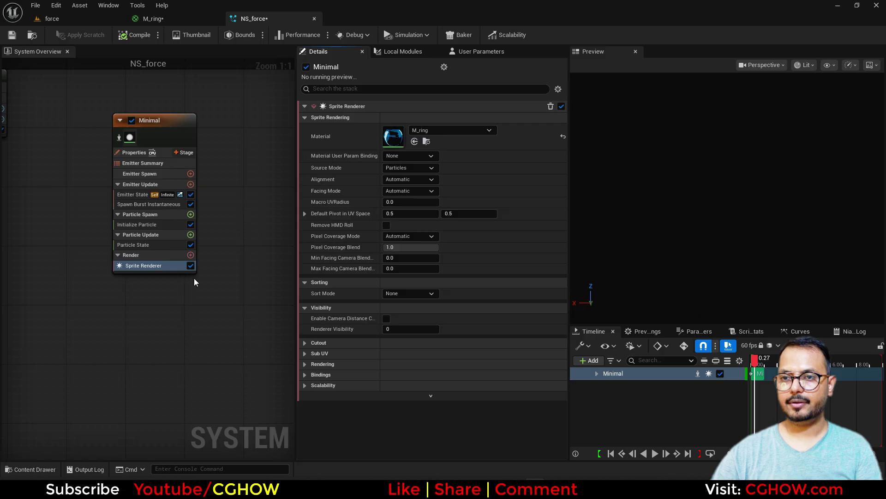
Step: Add a Dynamic Material Parameters module to the emitter's Particle Update
{"action": "left_click", "coordinate": [190, 235]}
{"action": "type", "text": "dy"}
{"action": "left_click", "coordinate": [218, 317]}
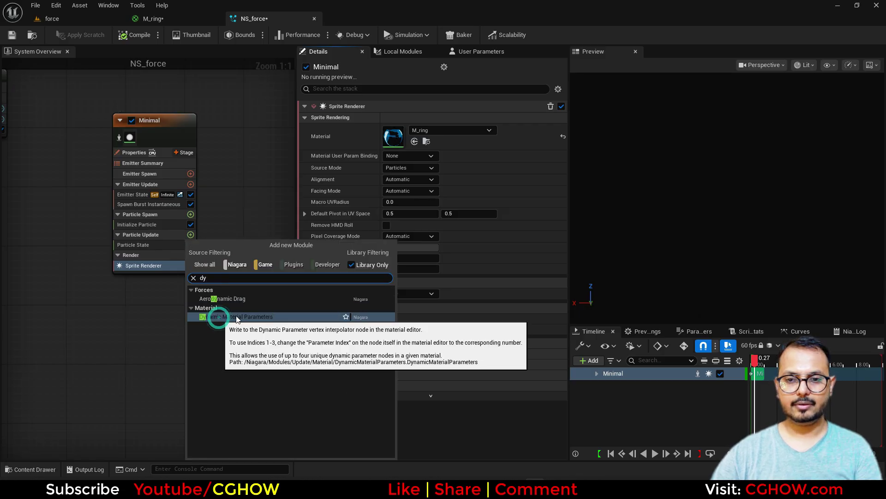
Step: Set the dynamic material parameters to layer 4, tX 1, tY 1 and Ring_thickness 6
{"action": "left_click", "coordinate": [418, 156]}
{"action": "type", "text": "4"}
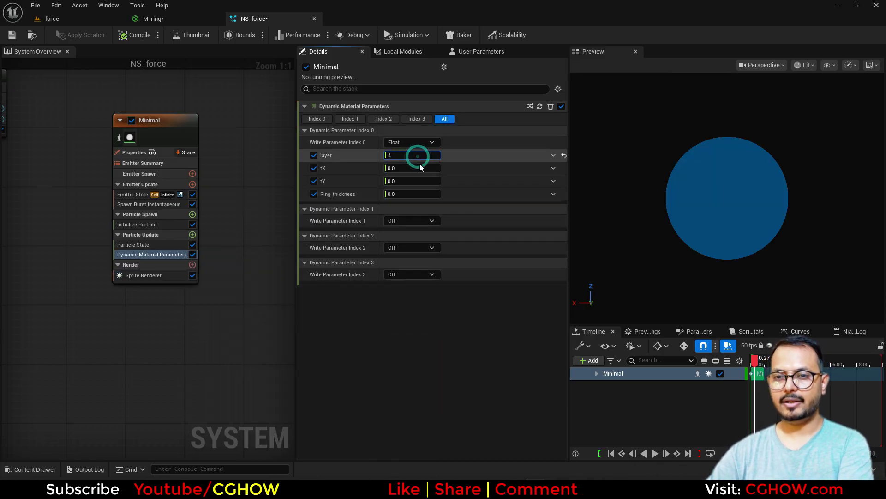
{"action": "left_click", "coordinate": [416, 168]}
{"action": "type", "text": "1"}
{"action": "left_click", "coordinate": [406, 182]}
{"action": "type", "text": "1"}
{"action": "key", "text": "Return"}
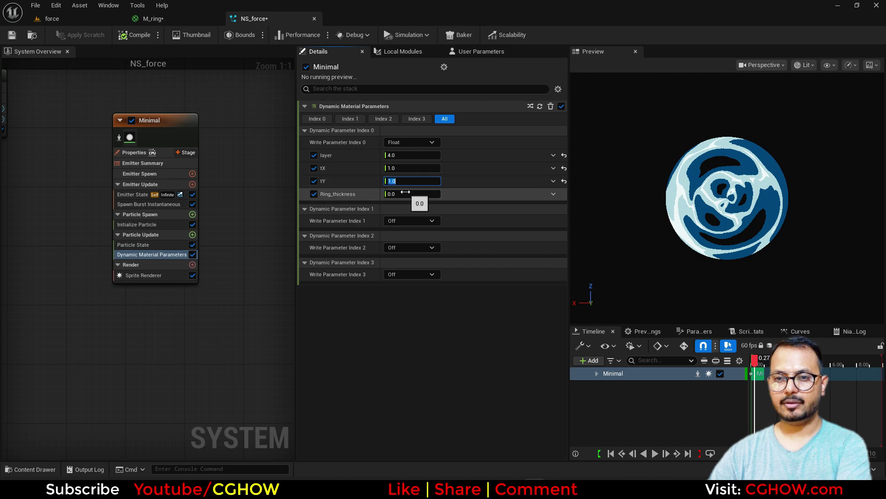
{"action": "type", "text": "6"}
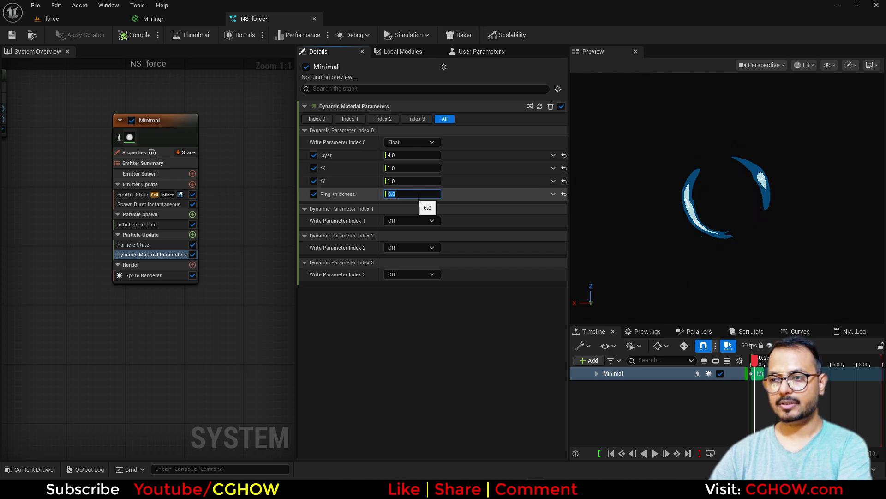
{"action": "key", "text": "Return"}
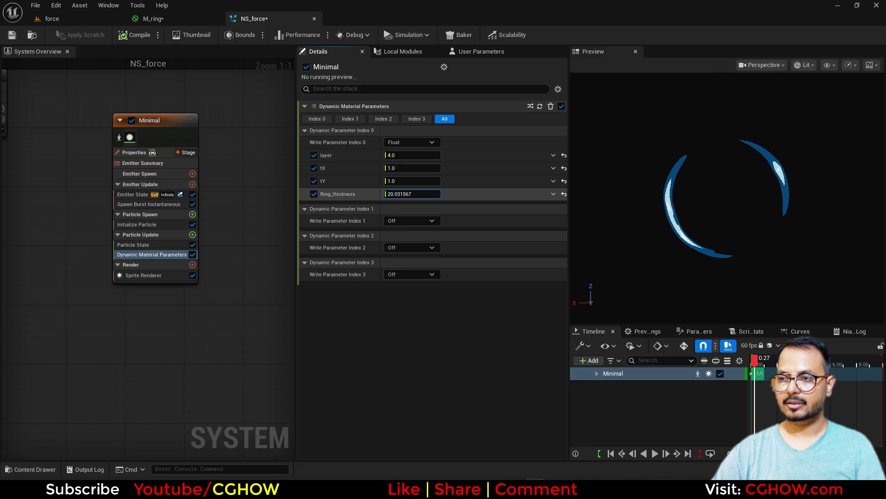
Step: Tune the ring's parameters to layer about 5.33, tX 1, tY about 2.35 and Ring_thickness about 2.76, and play the preview
{"action": "left_click_drag", "start_coordinate": [412, 194], "coordinate": [414, 155]}
{"action": "left_click", "coordinate": [403, 169]}
{"action": "type", "text": "1"}
{"action": "key", "text": "Return"}
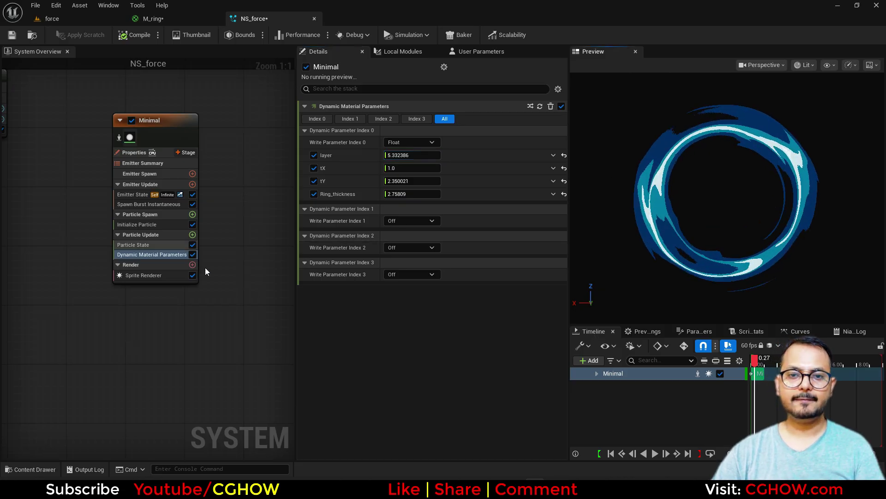
{"action": "left_click", "coordinate": [656, 454]}
Step: Add a Sprite Rotation Rate module to Particle Update, set its Rotation Rate to about 24.88 and play the preview
{"action": "left_click", "coordinate": [192, 234]}
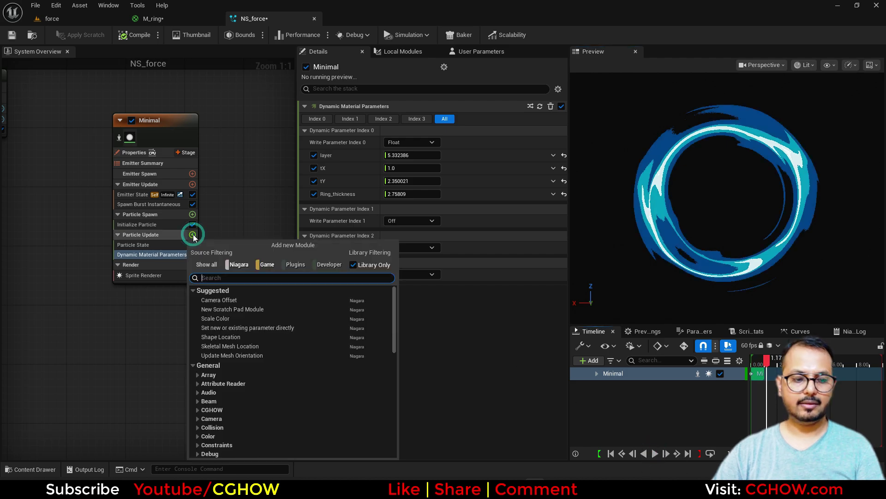
{"action": "type", "text": "rotation"}
{"action": "left_click", "coordinate": [228, 358]}
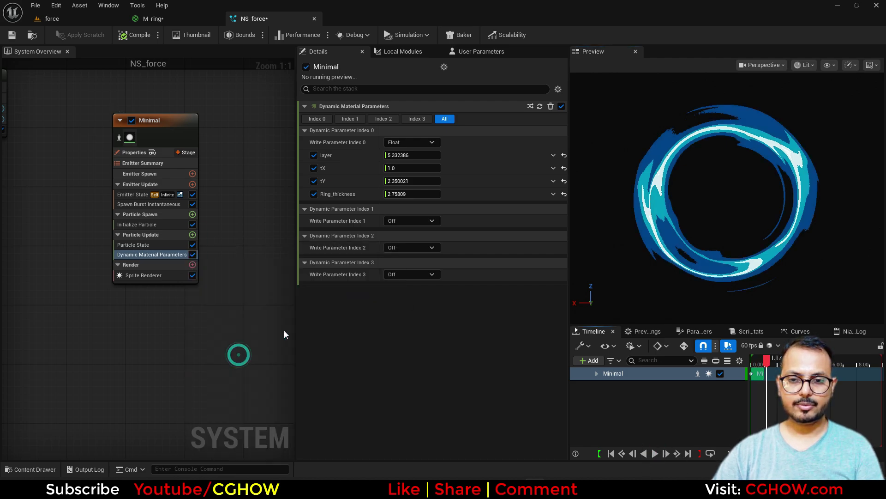
{"action": "left_click_drag", "start_coordinate": [407, 121], "coordinate": [443, 121]}
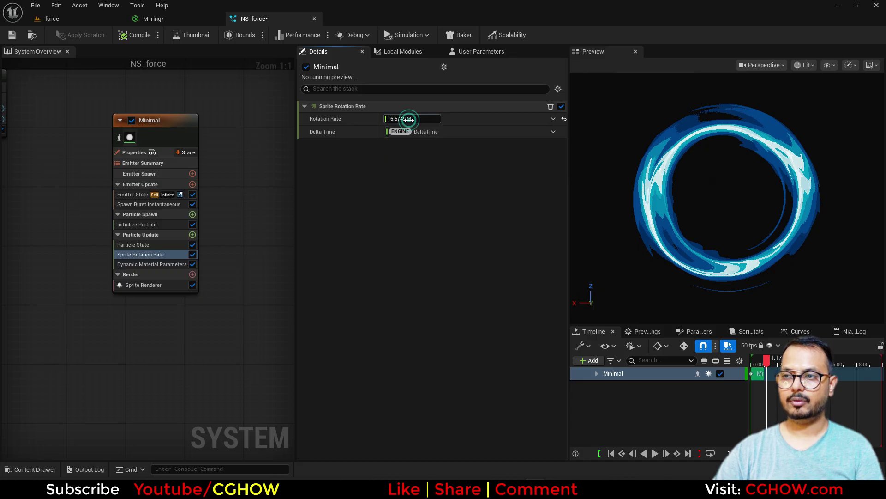
{"action": "left_click", "coordinate": [656, 453]}
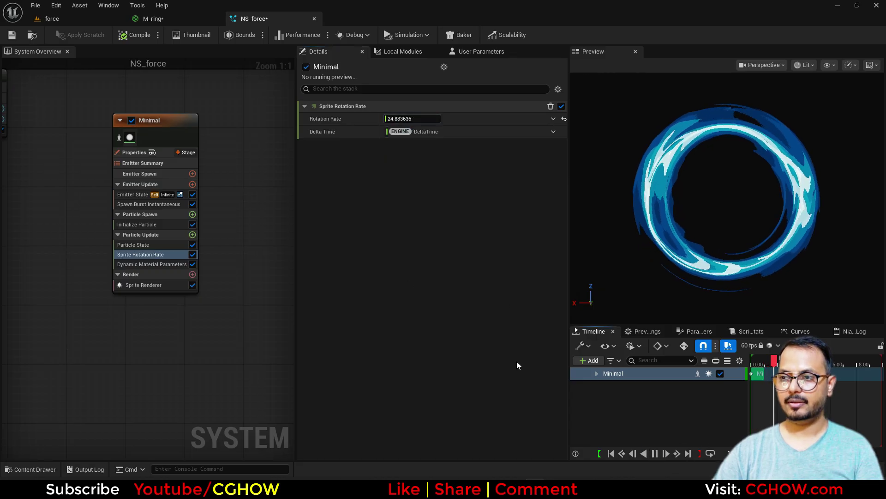
Step: Add NS_force to the sequence, raise it to about 97.4 on Z and center the ring around the blocking character
{"action": "left_click", "coordinate": [134, 152]}
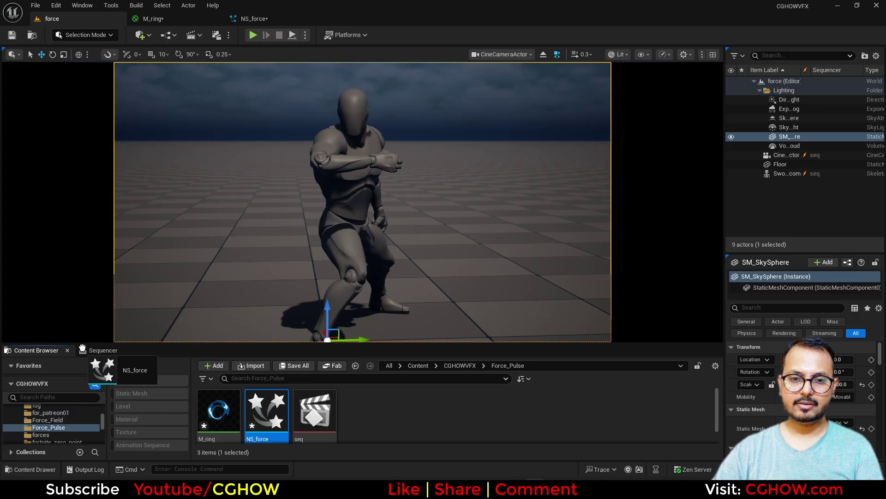
{"action": "left_click_drag", "start_coordinate": [83, 347], "coordinate": [123, 423]}
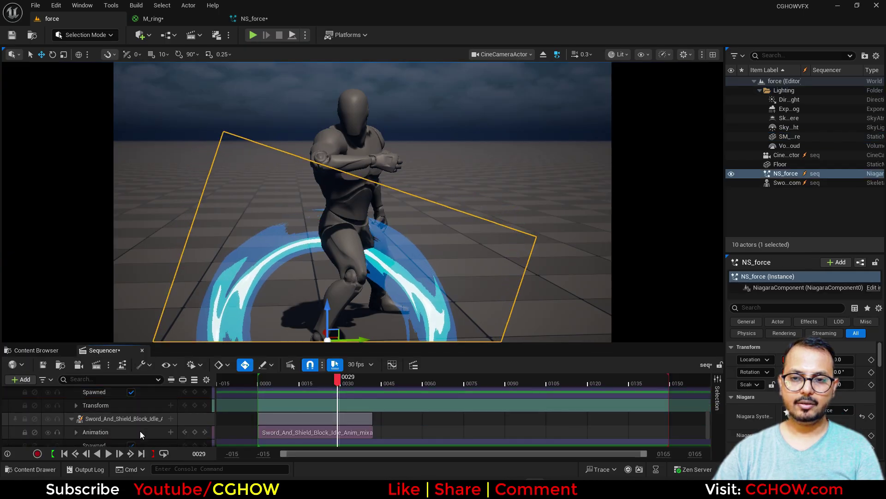
{"action": "scroll", "coordinate": [140, 435], "scroll_direction": "down", "scroll_amount": 1}
{"action": "left_click_drag", "start_coordinate": [327, 307], "coordinate": [349, 147]}
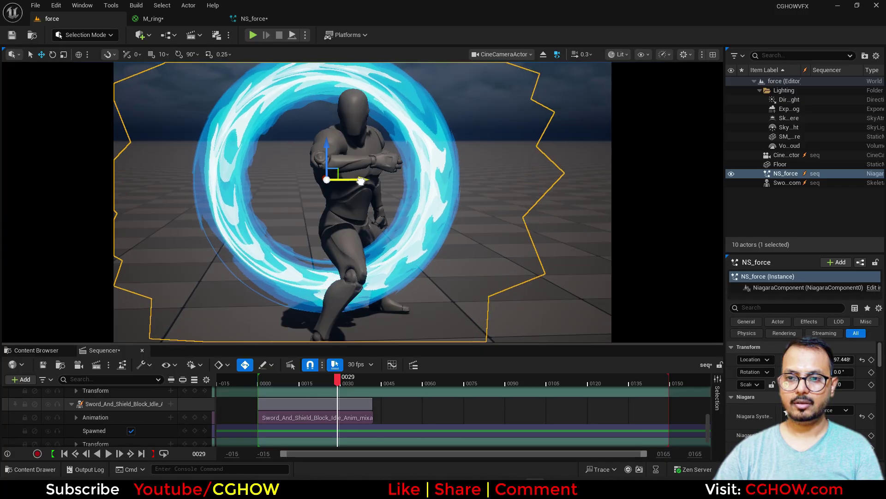
{"action": "left_click_drag", "start_coordinate": [361, 181], "coordinate": [376, 181]}
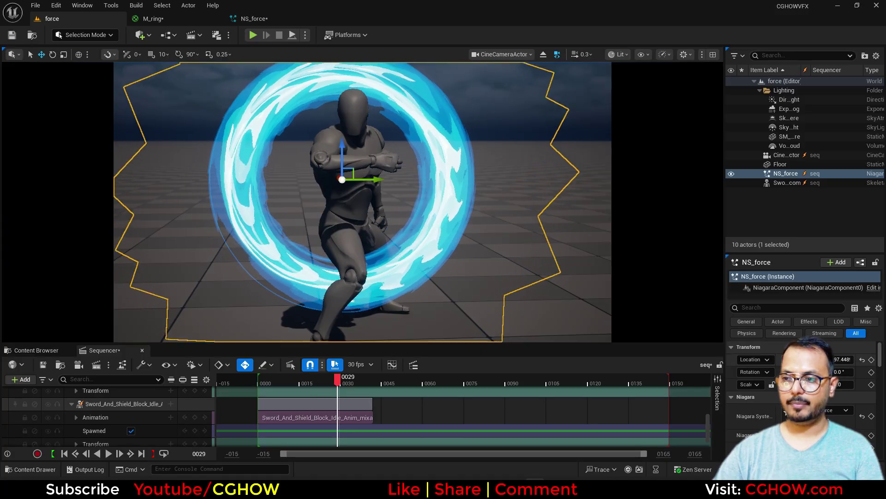
{"action": "left_click_drag", "start_coordinate": [794, 359], "coordinate": [781, 360]}
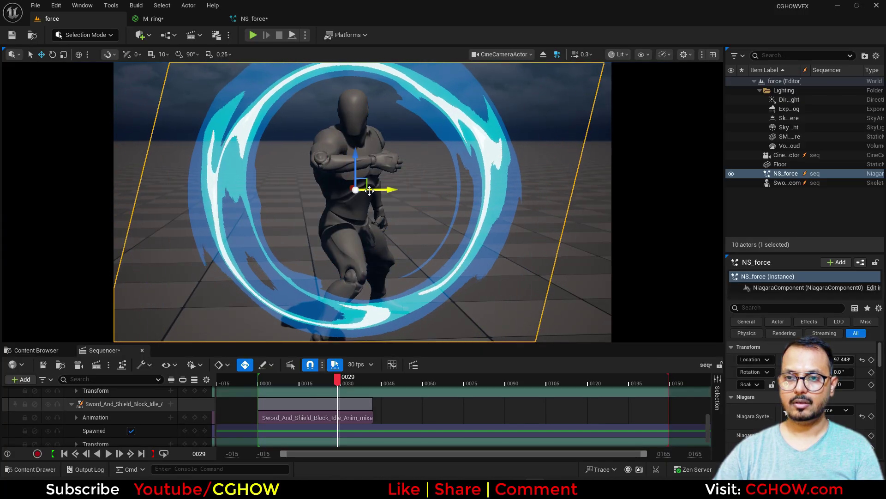
{"action": "left_click_drag", "start_coordinate": [369, 190], "coordinate": [351, 190]}
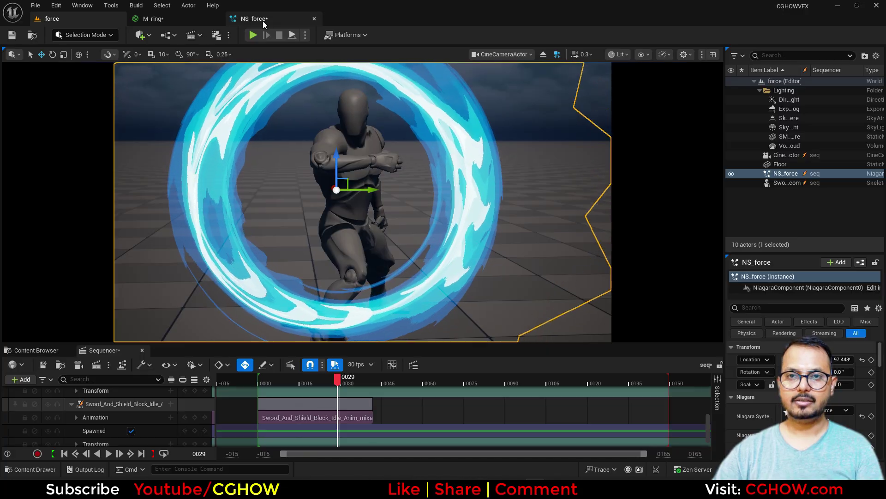
Step: Set Initialize Particle's Uniform Sprite Size to 150 and check the ring against the character in the level
{"action": "left_click", "coordinate": [259, 19]}
{"action": "left_click", "coordinate": [143, 224]}
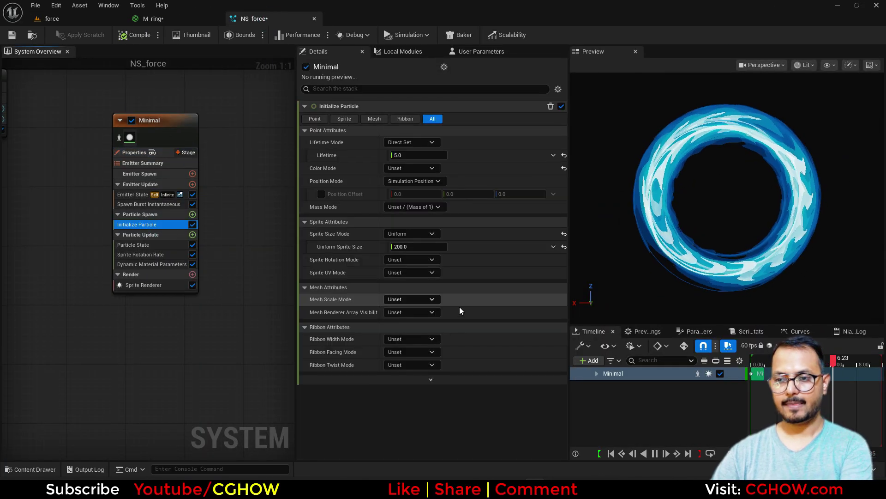
{"action": "left_click", "coordinate": [407, 246]}
{"action": "type", "text": "150"}
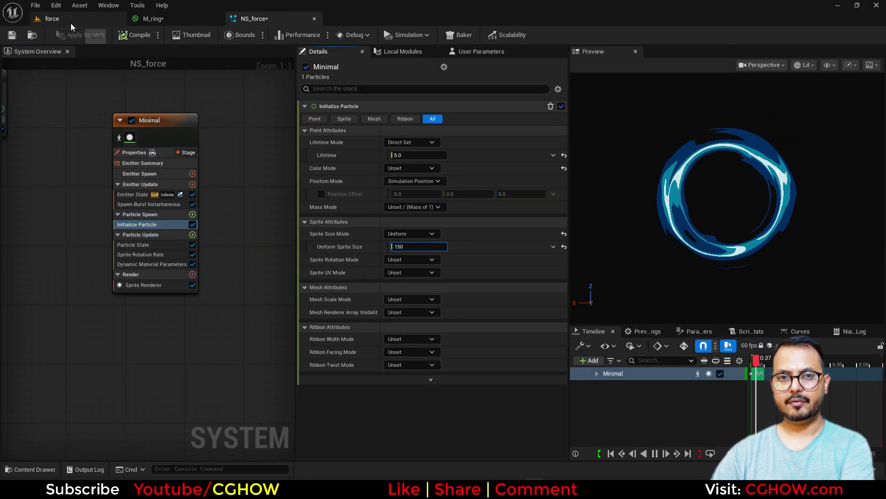
{"action": "left_click", "coordinate": [70, 19]}
{"action": "left_click", "coordinate": [254, 19]}
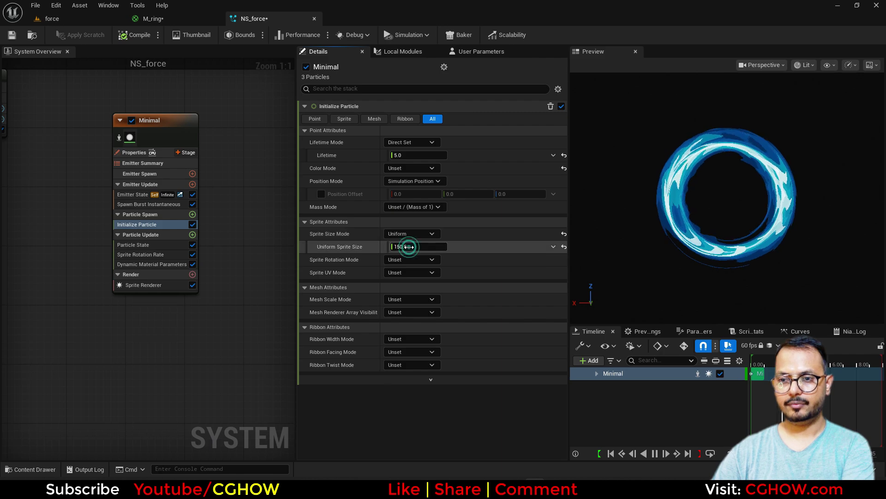
{"action": "left_click", "coordinate": [54, 18]}
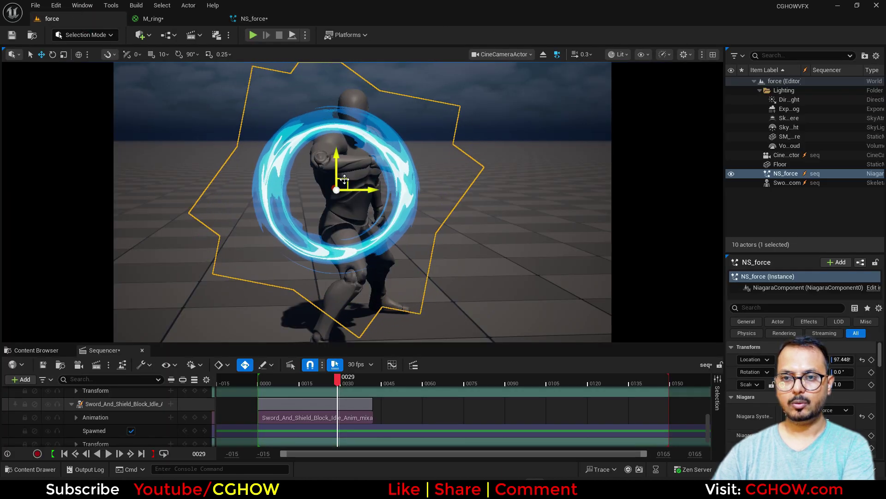
Step: Raise NS_force to about 108.3 on Z beside the character's raised arm and set its Uniform Sprite Size to 120
{"action": "left_click_drag", "start_coordinate": [344, 179], "coordinate": [337, 156]}
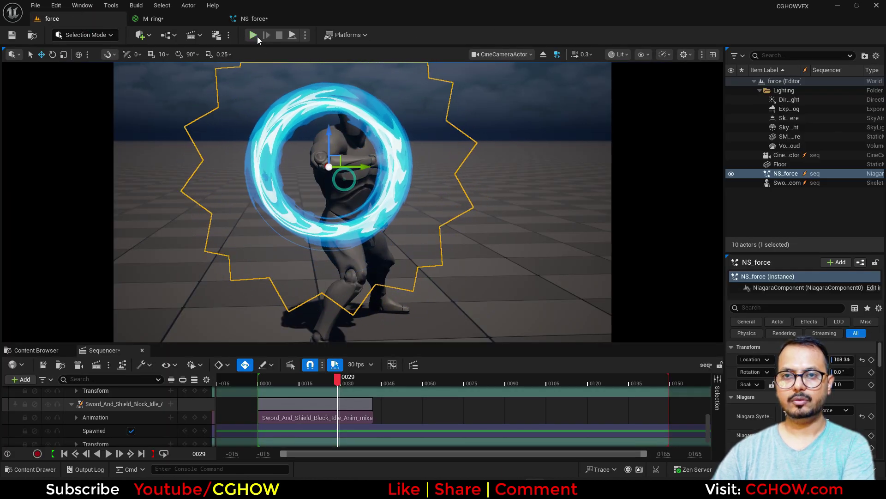
{"action": "left_click", "coordinate": [254, 19]}
{"action": "type", "text": "120"}
{"action": "key", "text": "Return"}
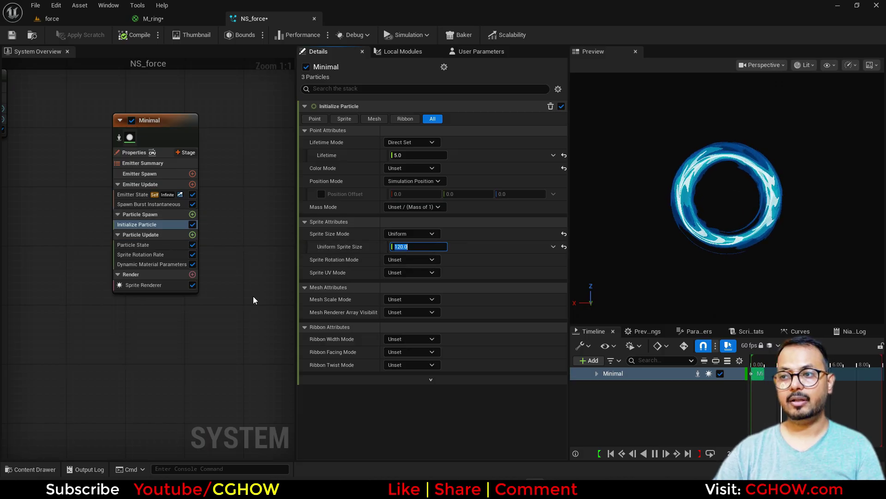
Step: Try Ring_thickness values of about 38.38 and 7.47 in the Dynamic Material Parameters
{"action": "left_click", "coordinate": [178, 264]}
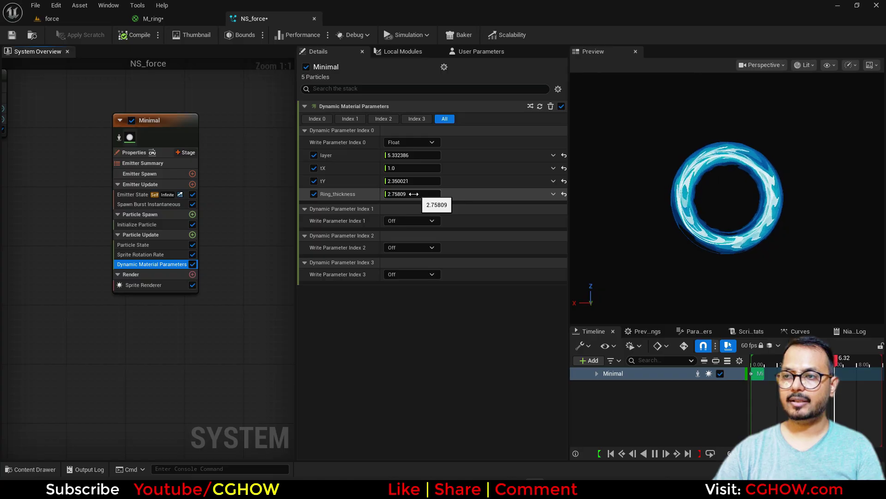
{"action": "left_click_drag", "start_coordinate": [413, 194], "coordinate": [443, 194]}
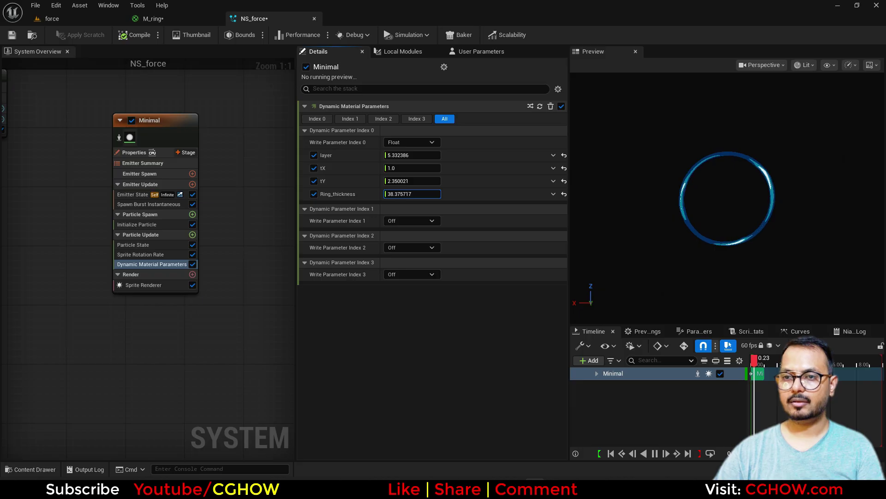
{"action": "left_click", "coordinate": [556, 195]}
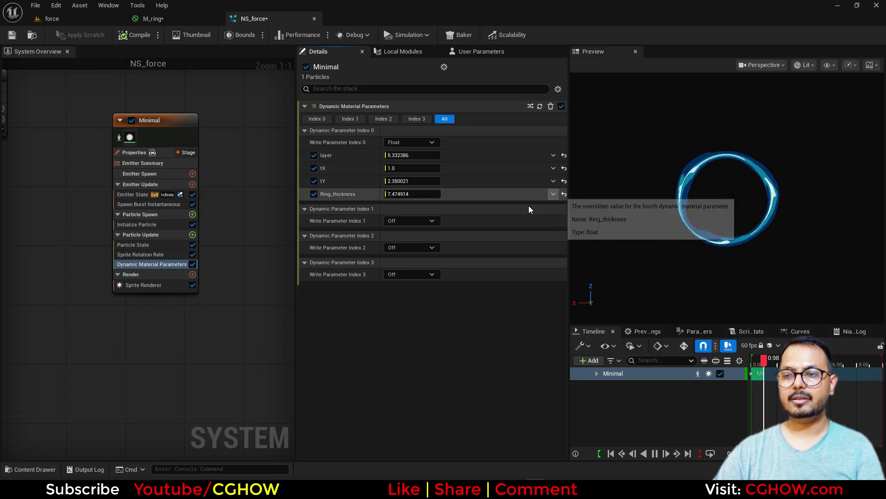
Step: Drive Ring_thickness with a Float from Curve input, apply the peak-shaped curve template and edit its middle key
{"action": "left_click", "coordinate": [553, 194]}
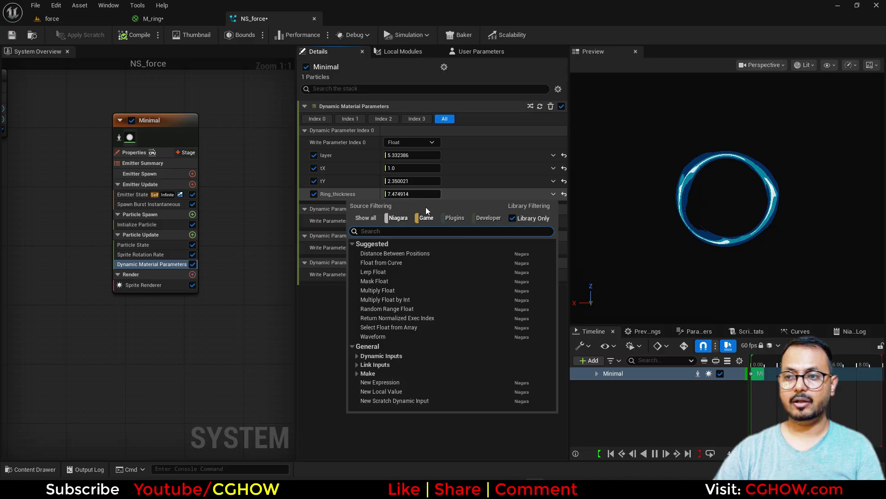
{"action": "left_click", "coordinate": [380, 261]}
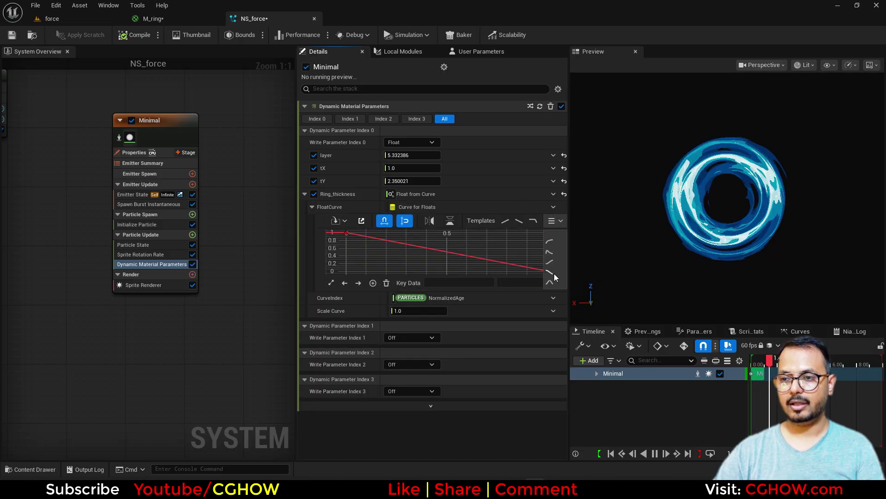
{"action": "left_click", "coordinate": [550, 283]}
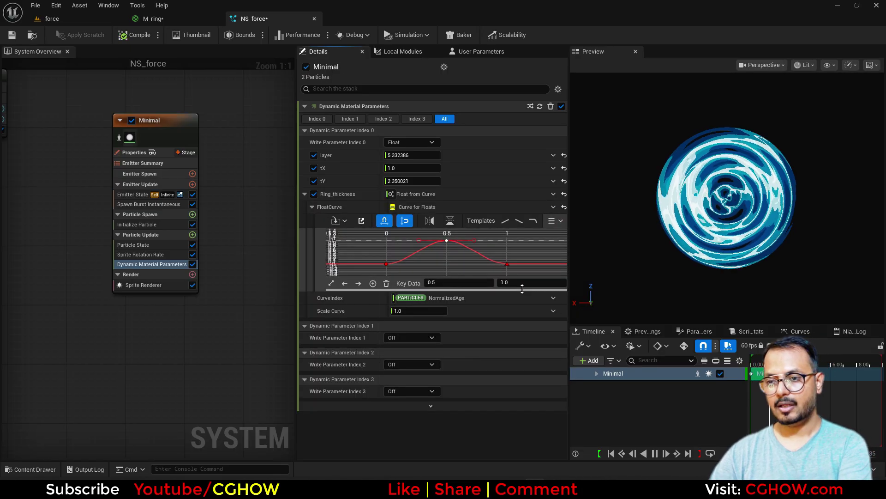
{"action": "key", "text": "Return"}
Step: Set the Ring_thickness curve's first and last keys to 40 and bend the last key's tangent downward
{"action": "left_click_drag", "start_coordinate": [525, 253], "coordinate": [376, 271]}
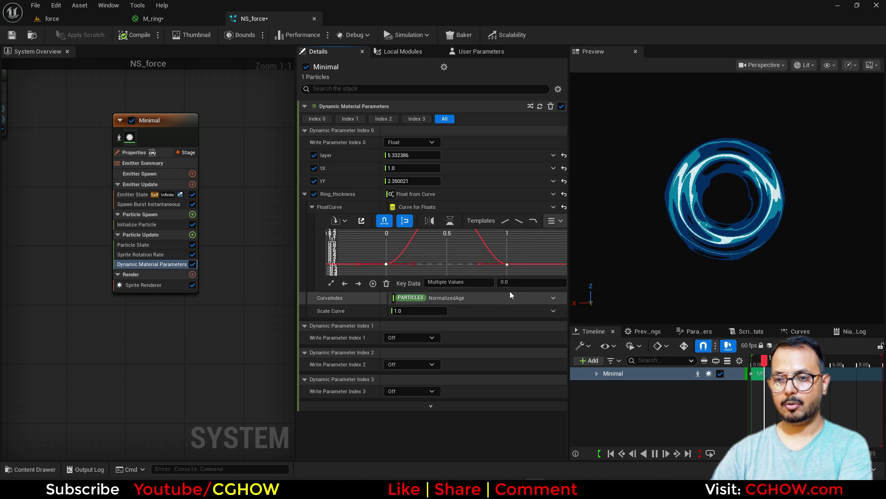
{"action": "left_click", "coordinate": [512, 285]}
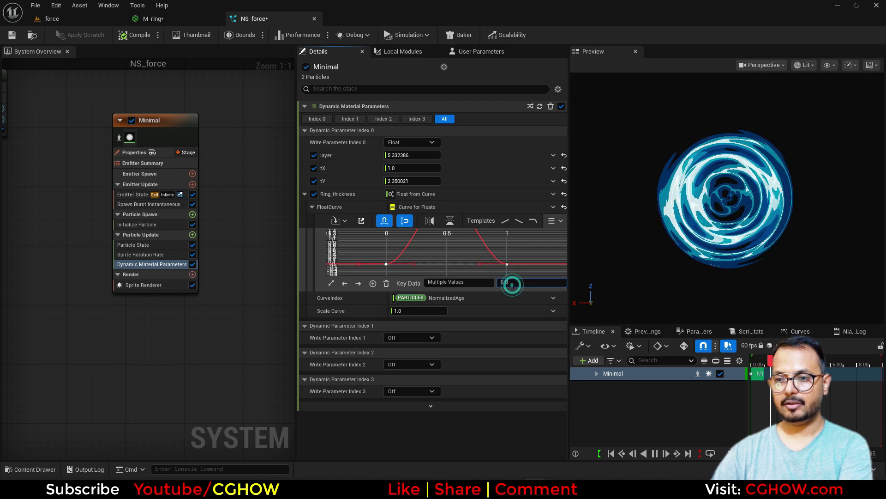
{"action": "left_click", "coordinate": [330, 283]}
{"action": "left_click", "coordinate": [387, 240]}
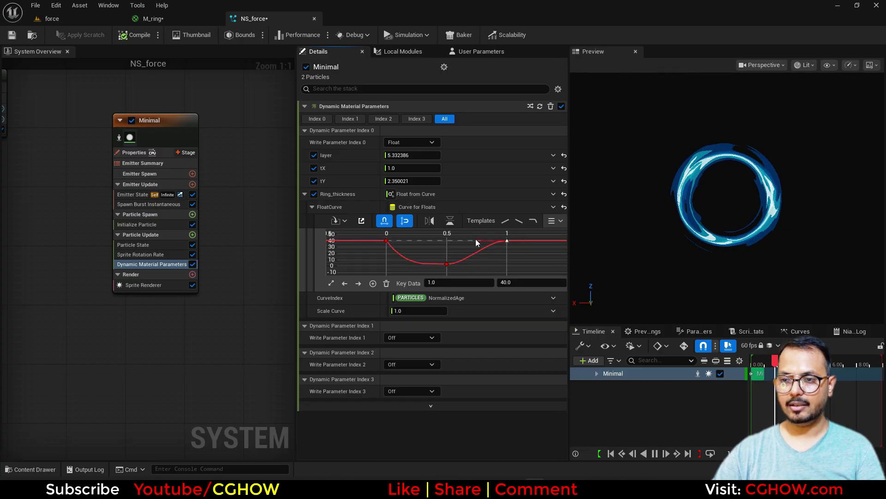
{"action": "left_click_drag", "start_coordinate": [489, 255], "coordinate": [490, 261]}
Step: Replace Spawn Burst Instantaneous with a Spawn Rate module and try spawn rates of 2 and 5
{"action": "left_click", "coordinate": [150, 224]}
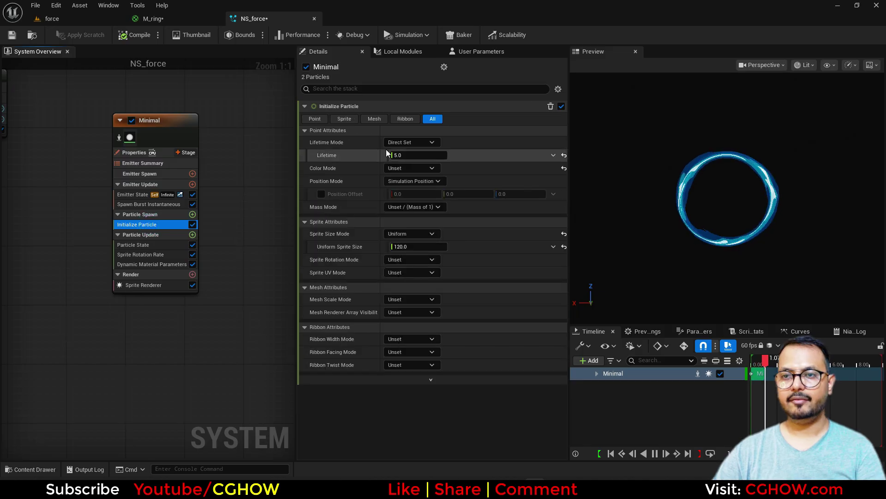
{"action": "left_click", "coordinate": [197, 185]}
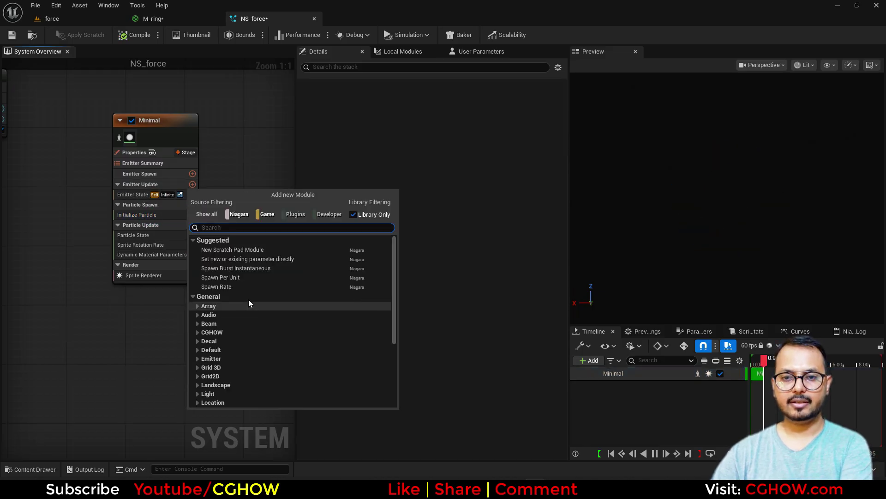
{"action": "left_click", "coordinate": [265, 286]}
{"action": "type", "text": "2"}
{"action": "key", "text": "Return"}
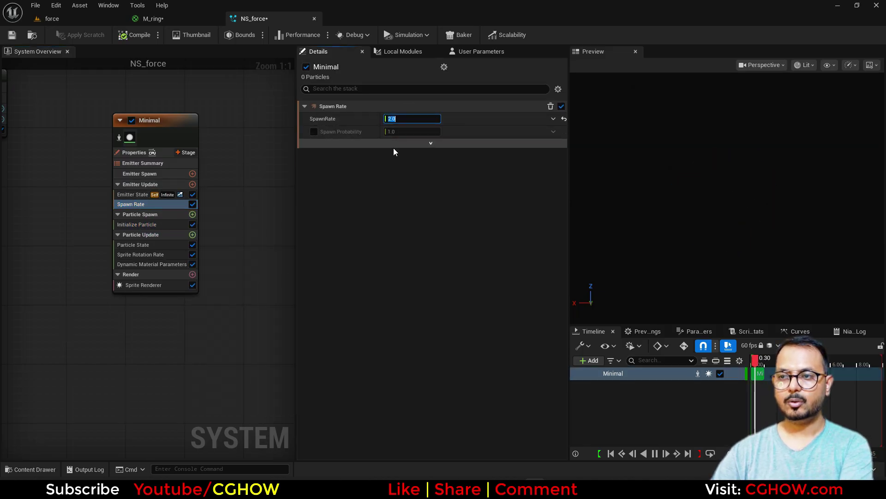
{"action": "type", "text": "5"}
{"action": "key", "text": "Return"}
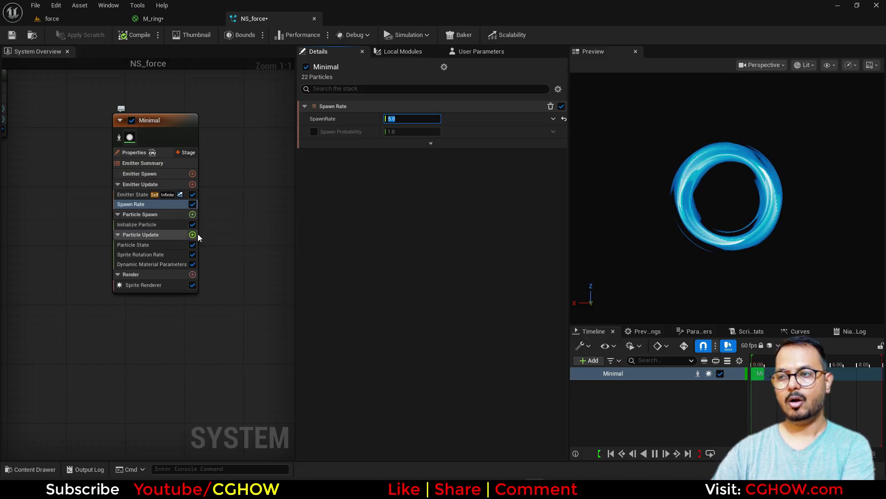
Step: Delete the Spawn Rate module and add Spawn Burst Instantaneous back to Emitter Update
{"action": "key", "text": "Delete"}
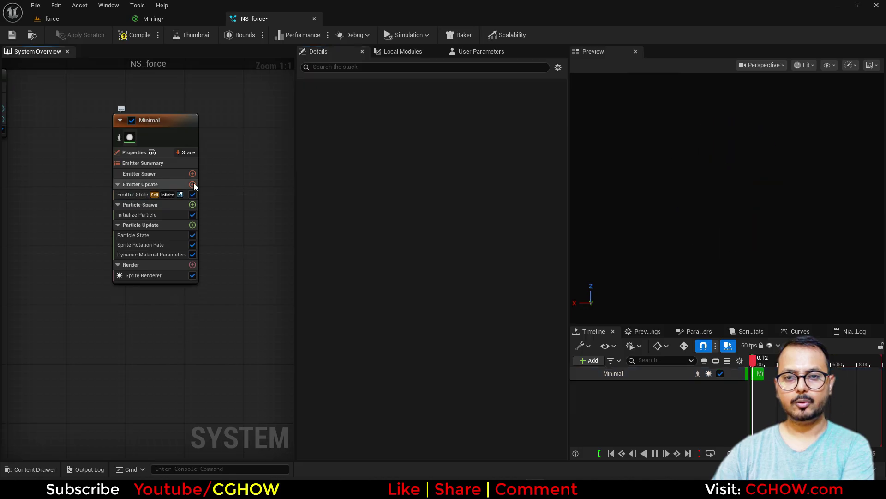
{"action": "left_click", "coordinate": [193, 184]}
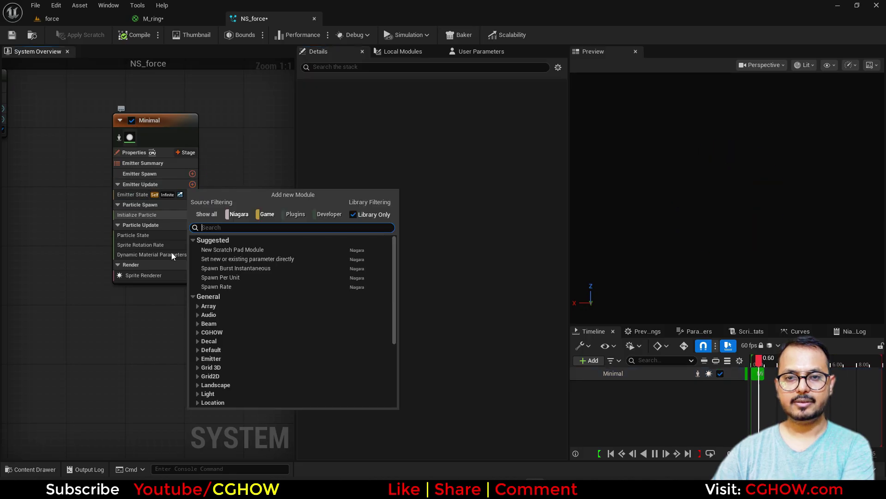
{"action": "left_click", "coordinate": [231, 269]}
Step: Set the emitter's Loop Behavior to Once and disable killing particles when their lifetime has elapsed
{"action": "left_click", "coordinate": [138, 194]}
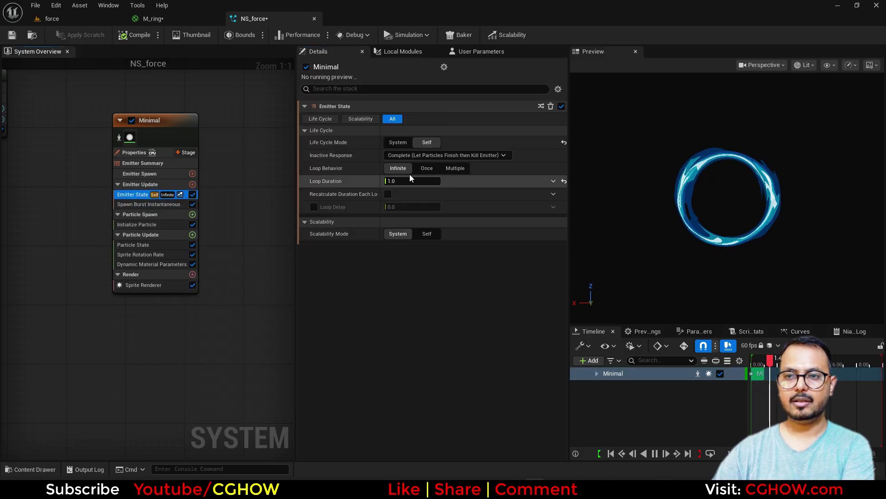
{"action": "left_click", "coordinate": [395, 168]}
{"action": "left_click", "coordinate": [133, 244]}
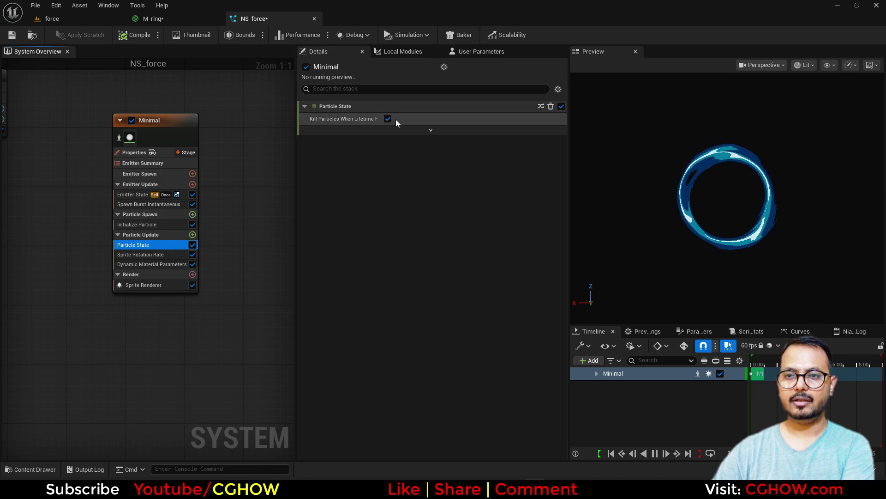
{"action": "left_click", "coordinate": [388, 119]}
Step: Remove the curve from Ring_thickness and set the parameter to 2.5
{"action": "left_click", "coordinate": [135, 265]}
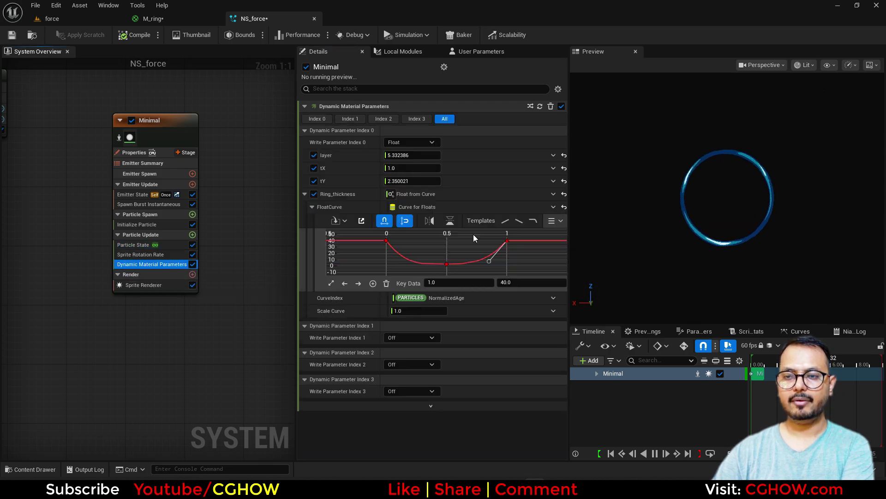
{"action": "left_click", "coordinate": [429, 194]}
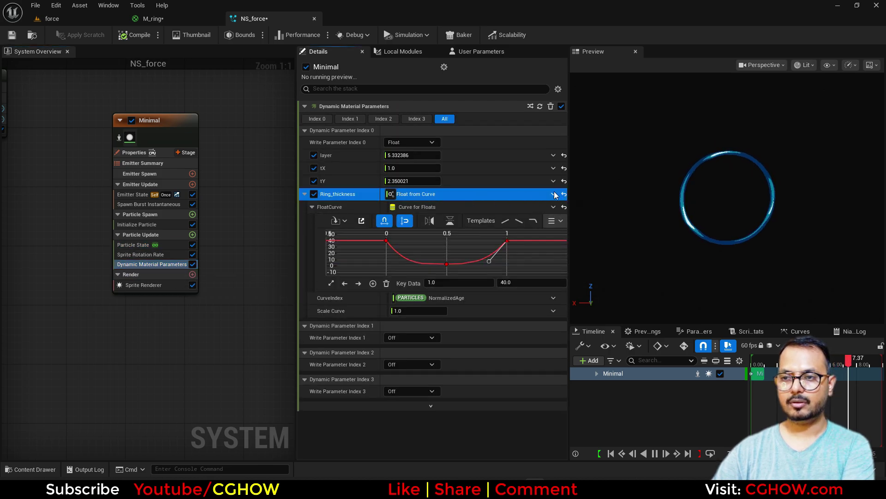
{"action": "left_click", "coordinate": [563, 194]}
{"action": "left_click", "coordinate": [410, 194]}
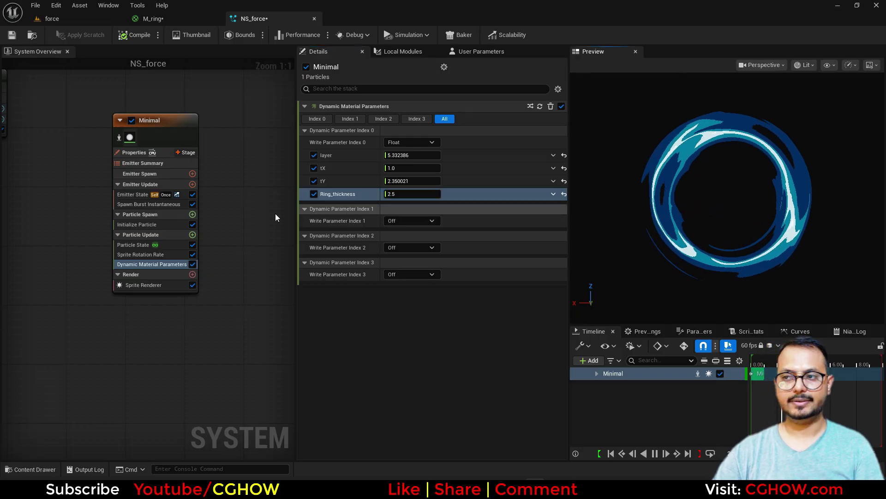
Step: Duplicate the Minimal emitter beside the original and isolate the copy in the preview
{"action": "right_click_drag", "start_coordinate": [213, 161], "coordinate": [104, 171]}
{"action": "left_click", "coordinate": [69, 139]}
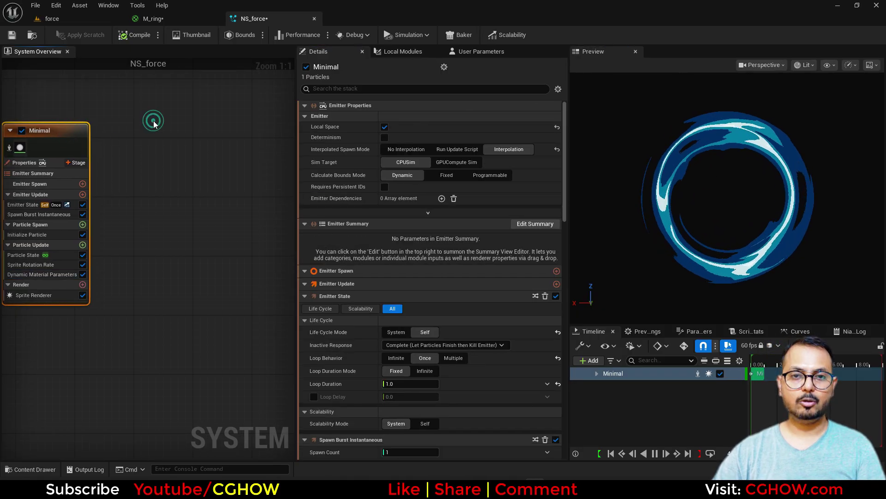
{"action": "key", "text": "ctrl+c"}
{"action": "key", "text": "ctrl+v"}
{"action": "left_click", "coordinate": [155, 139]}
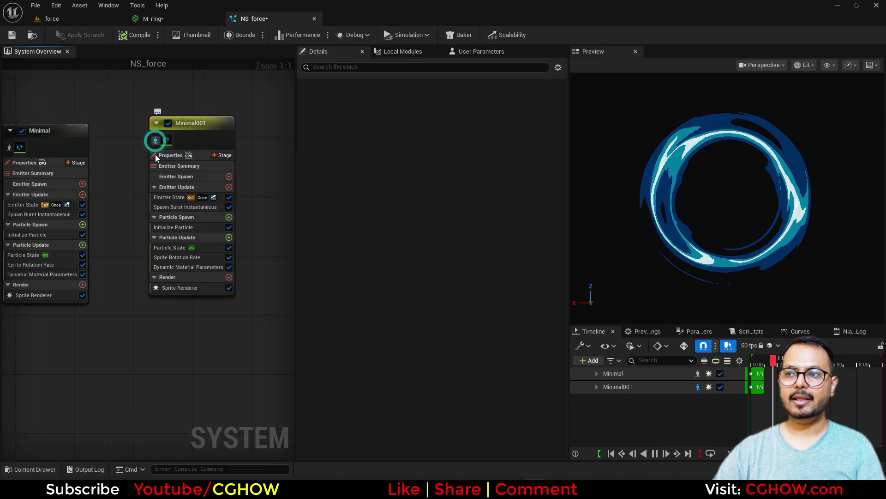
Step: In Minimal001's Dynamic Material Parameters, set Ring_thickness to about 1.47 and layer to about 31.1
{"action": "left_click", "coordinate": [184, 267]}
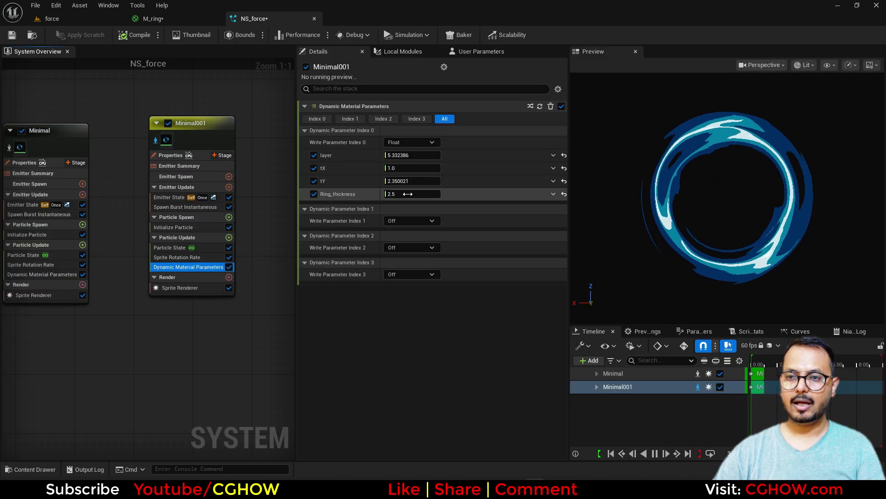
{"action": "left_click_drag", "start_coordinate": [408, 194], "coordinate": [432, 194]}
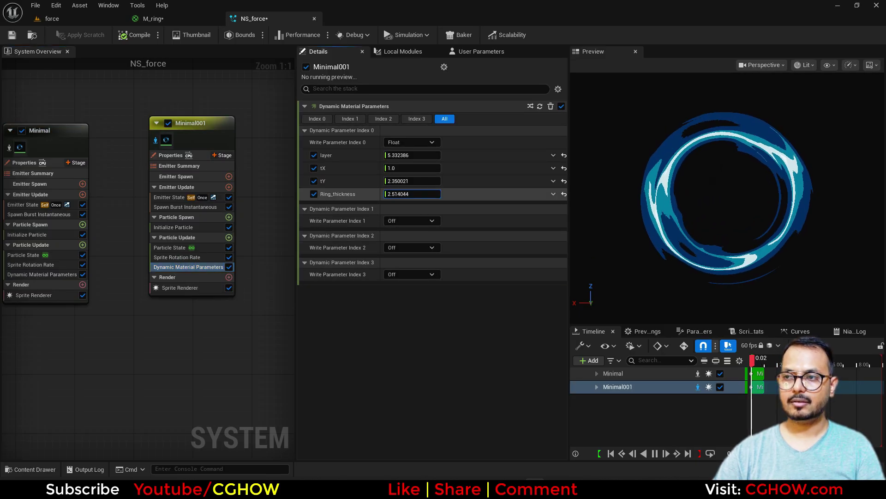
{"action": "left_click_drag", "start_coordinate": [423, 193], "coordinate": [413, 194]}
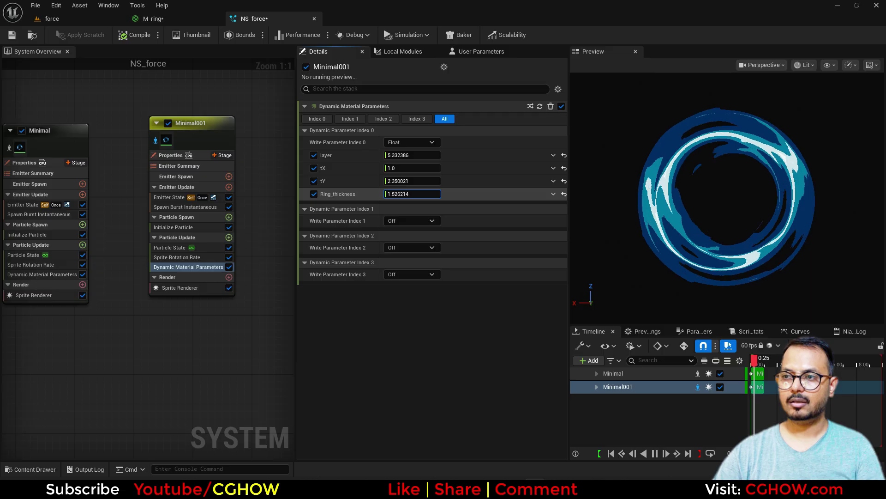
{"action": "left_click_drag", "start_coordinate": [395, 155], "coordinate": [420, 155]}
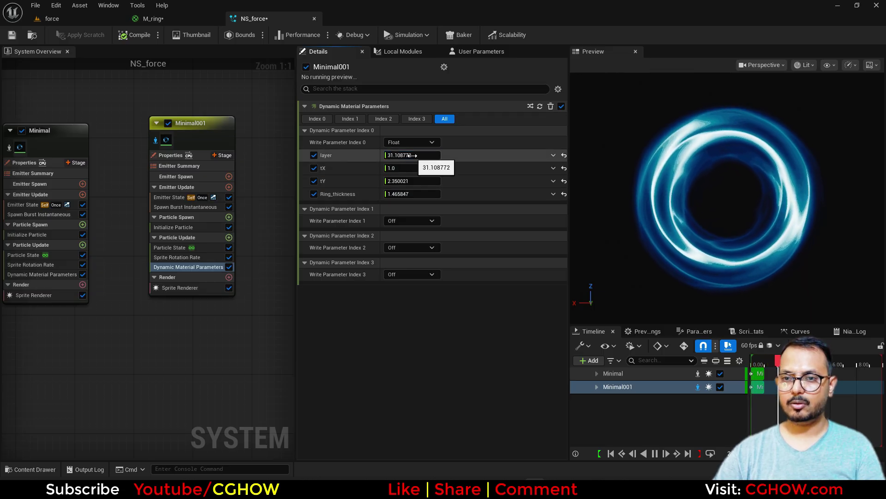
Step: Try a tY value of 4 on Minimal001, then settle on about 1.96
{"action": "type", "text": "2"}
{"action": "key", "text": "Return"}
{"action": "left_click", "coordinate": [406, 180]}
{"action": "type", "text": "4"}
{"action": "key", "text": "Return"}
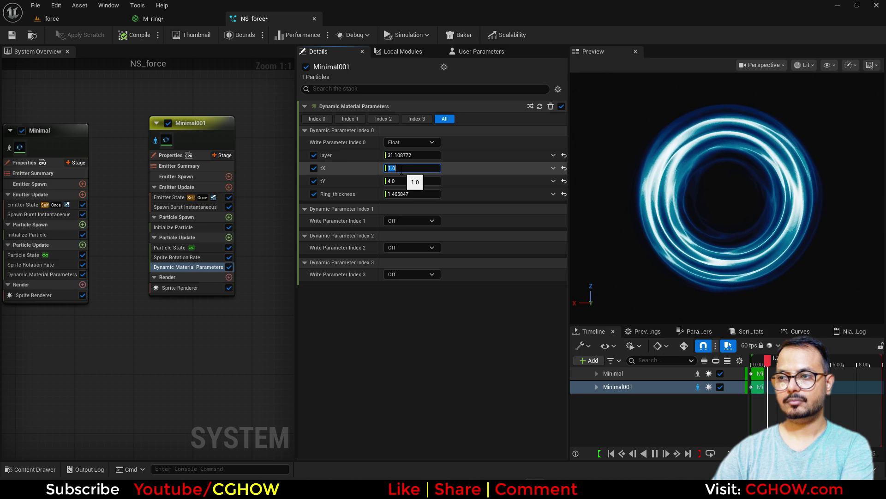
{"action": "left_click_drag", "start_coordinate": [402, 180], "coordinate": [394, 180]}
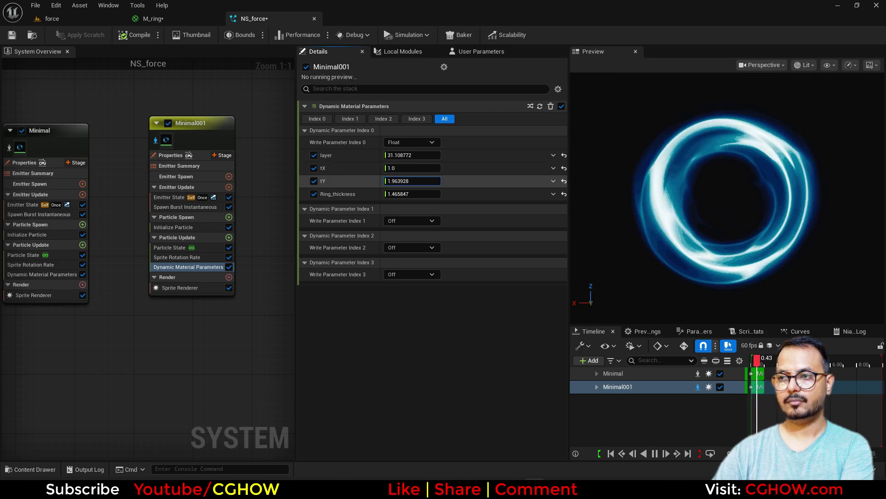
Step: Set Minimal001's particle Color Mode to Direct Set with alpha 0.13 and its Uniform Sprite Size to about 139.4
{"action": "left_click", "coordinate": [175, 227]}
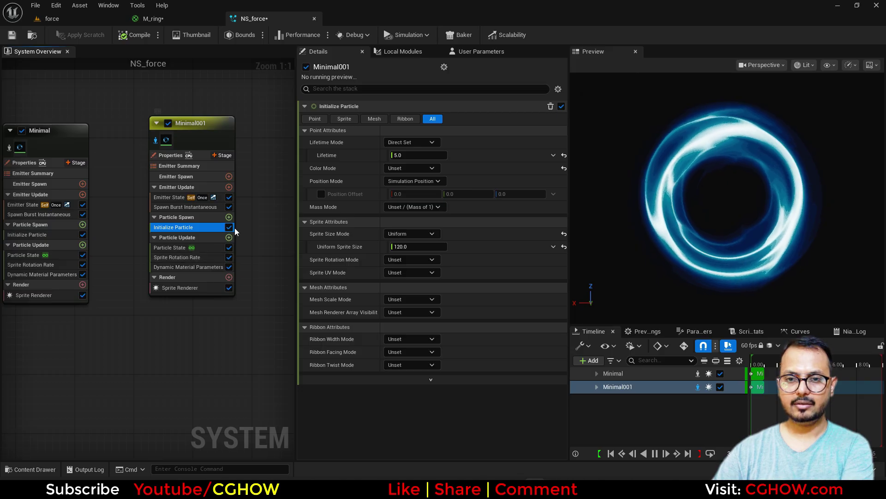
{"action": "left_click", "coordinate": [406, 169]}
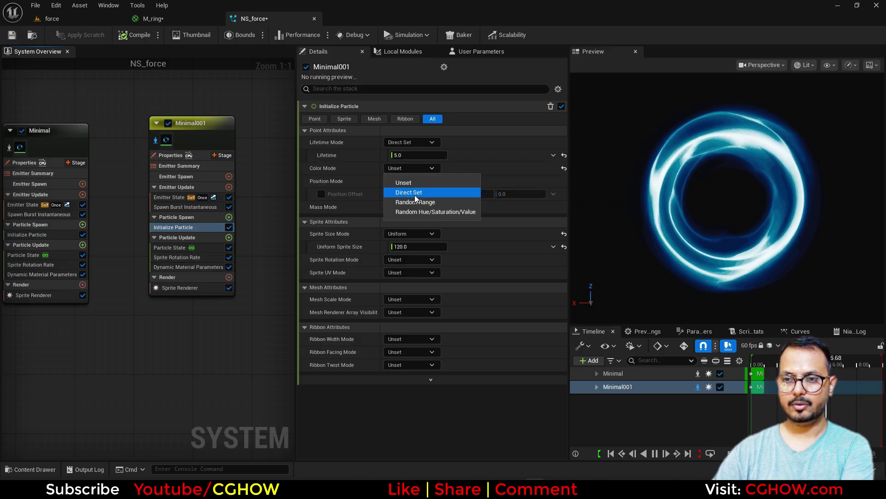
{"action": "left_click", "coordinate": [418, 194]}
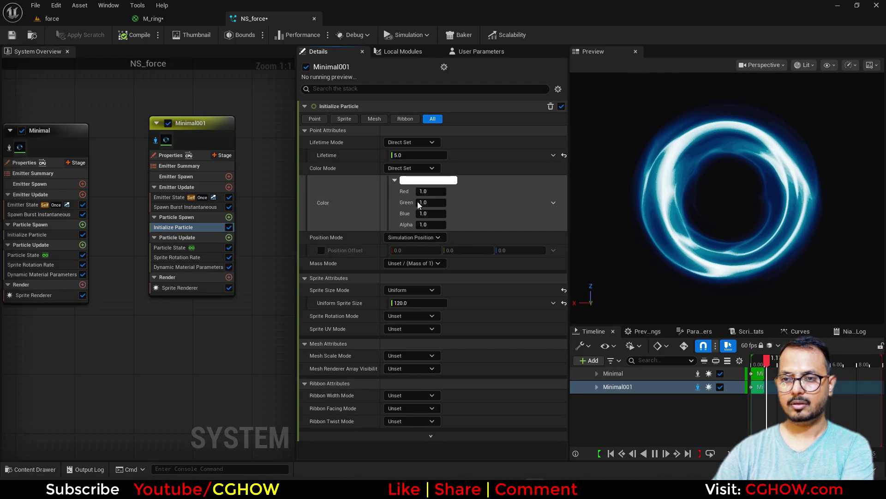
{"action": "left_click_drag", "start_coordinate": [436, 225], "coordinate": [416, 225]}
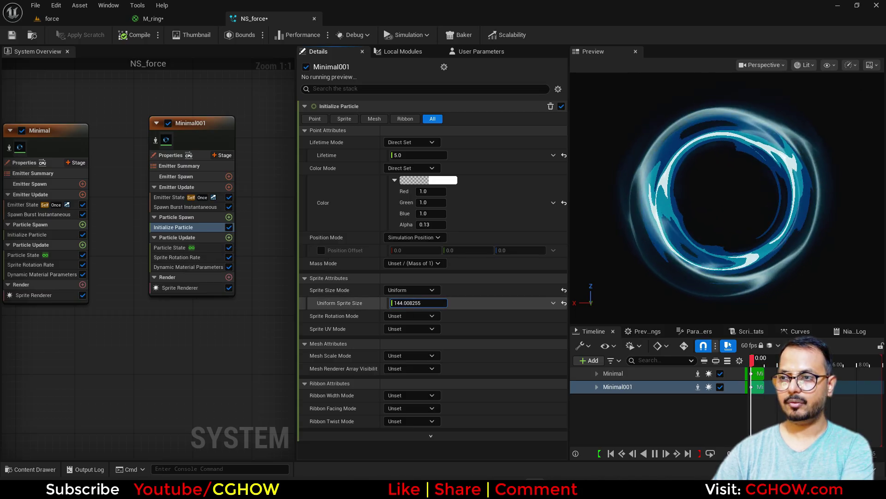
{"action": "left_click_drag", "start_coordinate": [418, 303], "coordinate": [386, 279]}
Step: Set Minimal001's Sprite Rotation Rate to about 13.9 and check the layered rings in the force level
{"action": "left_click", "coordinate": [177, 257]}
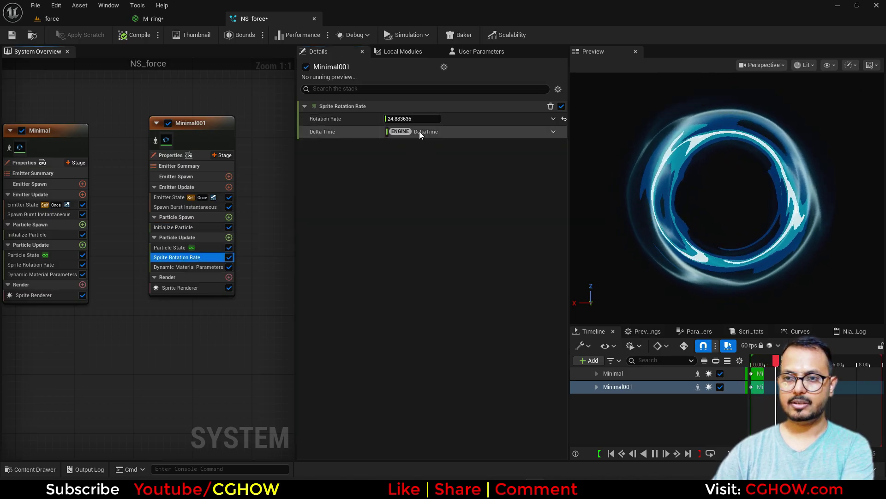
{"action": "left_click_drag", "start_coordinate": [415, 119], "coordinate": [430, 117]}
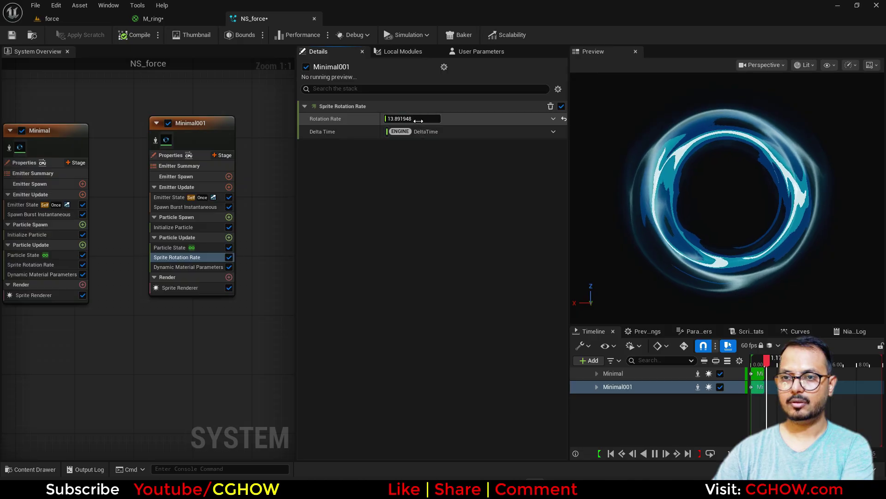
{"action": "left_click", "coordinate": [52, 18]}
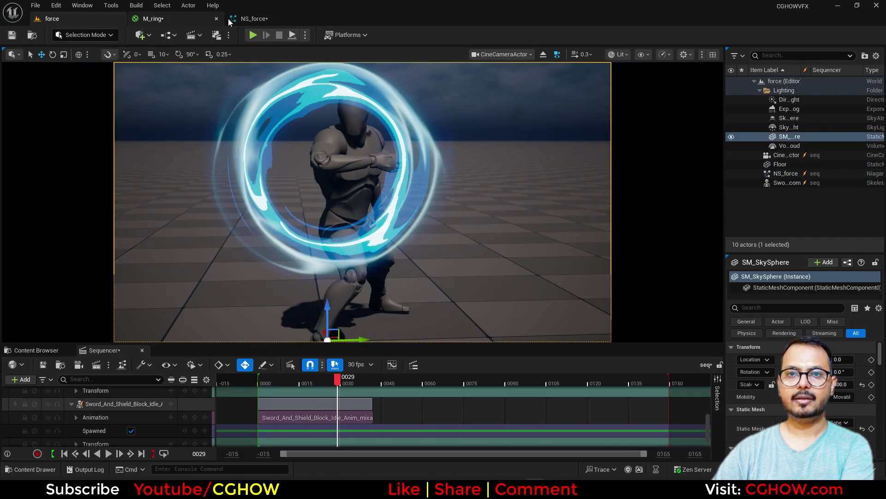
Step: Tint Minimal001's particle color blue with red 0, green about 0.39 and blue 1, and set its alpha to 0.05
{"action": "left_click", "coordinate": [266, 19]}
{"action": "left_click", "coordinate": [179, 228]}
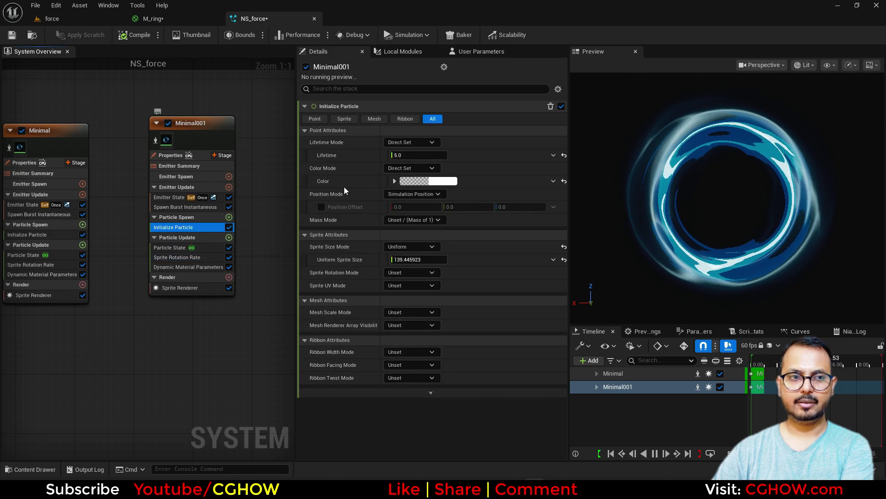
{"action": "left_click", "coordinate": [424, 182]}
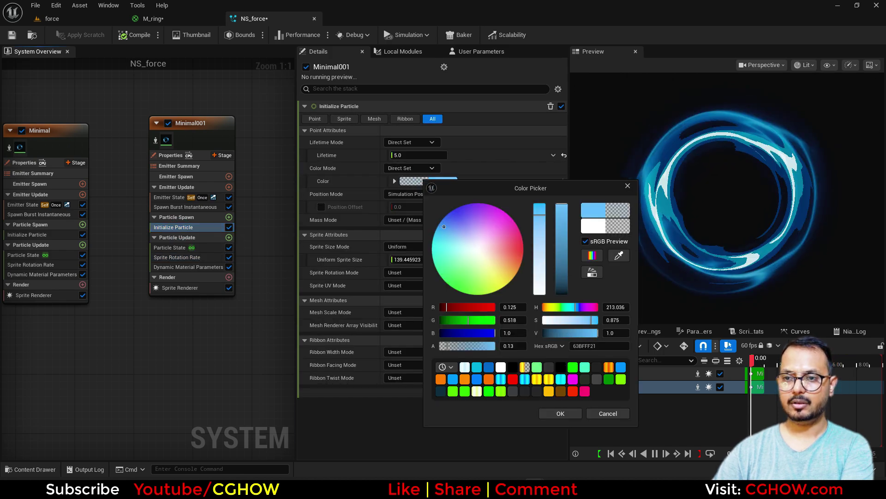
{"action": "left_click", "coordinate": [560, 412]}
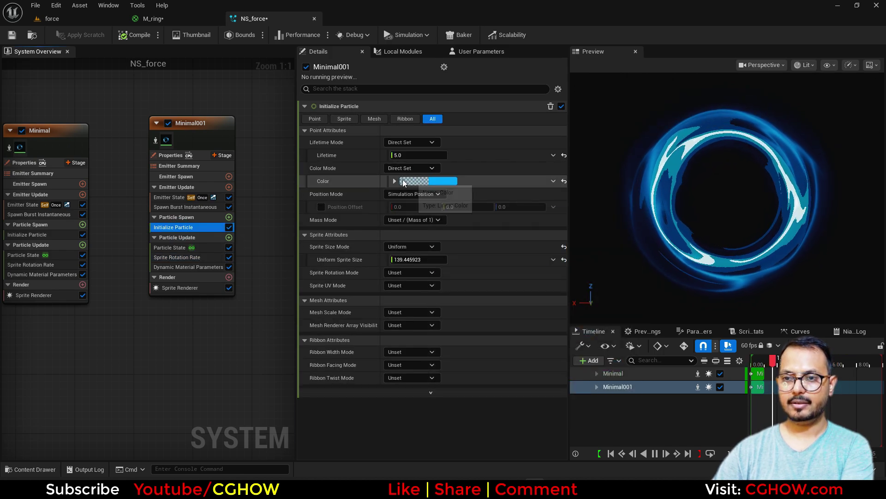
{"action": "left_click", "coordinate": [395, 181]}
{"action": "type", "text": "0.05"}
{"action": "key", "text": "Return"}
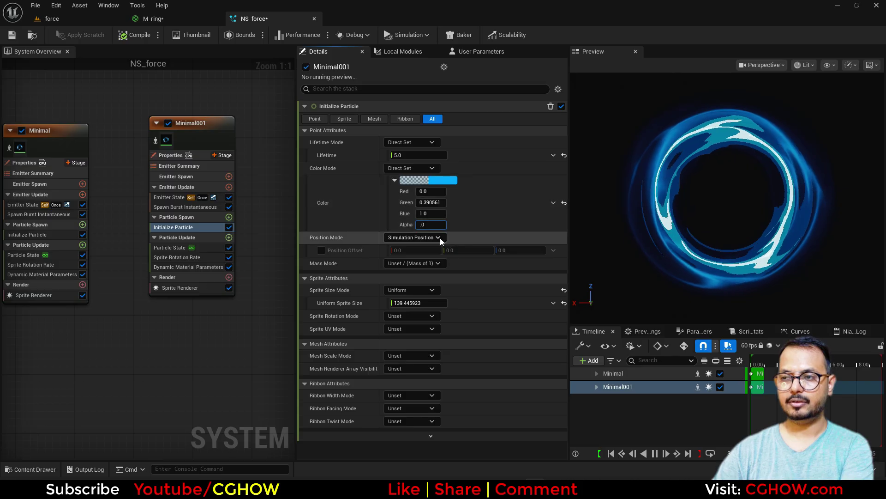
Step: Move the NS_force actor in the force level so the ring is centered around the character's upper body
{"action": "left_click", "coordinate": [87, 18]}
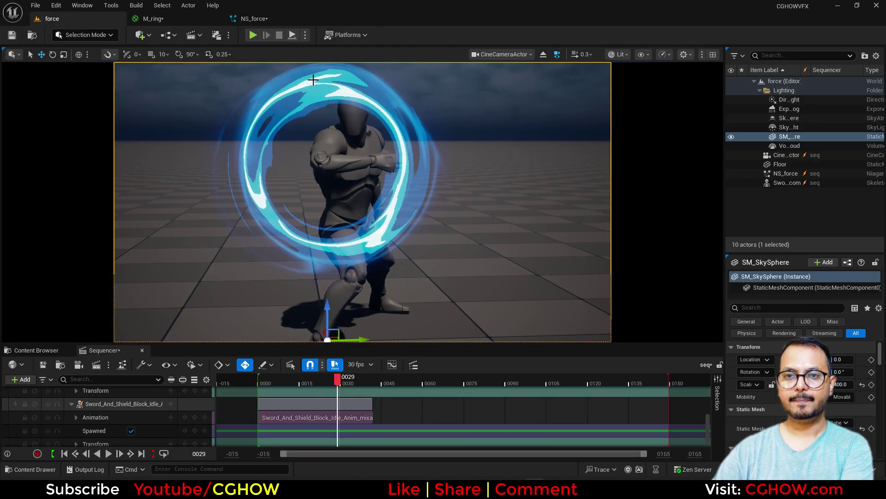
{"action": "left_click", "coordinate": [318, 211]}
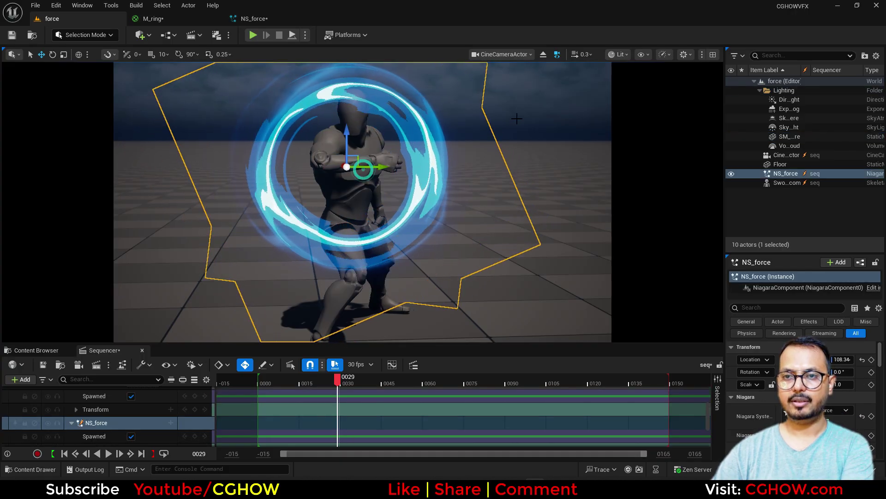
{"action": "left_click", "coordinate": [536, 99]}
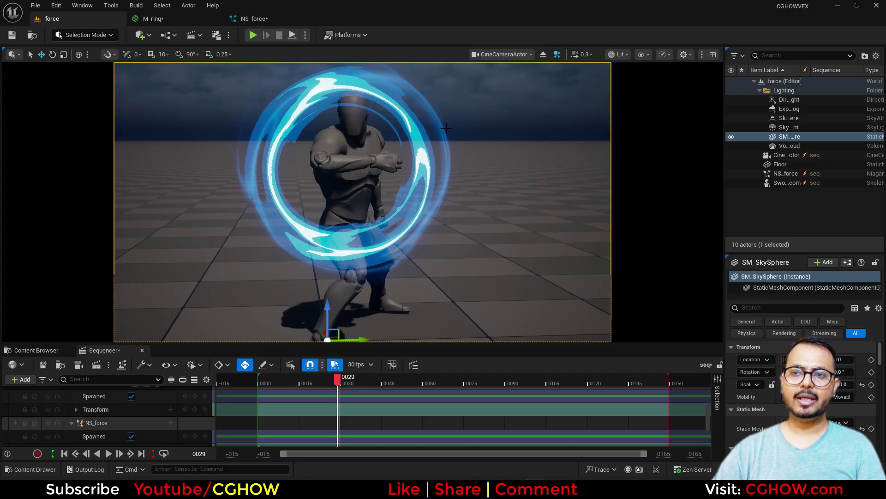
Step: Duplicate the original Minimal emitter in NS_force below the others and isolate the copy in the preview
{"action": "left_click", "coordinate": [270, 21]}
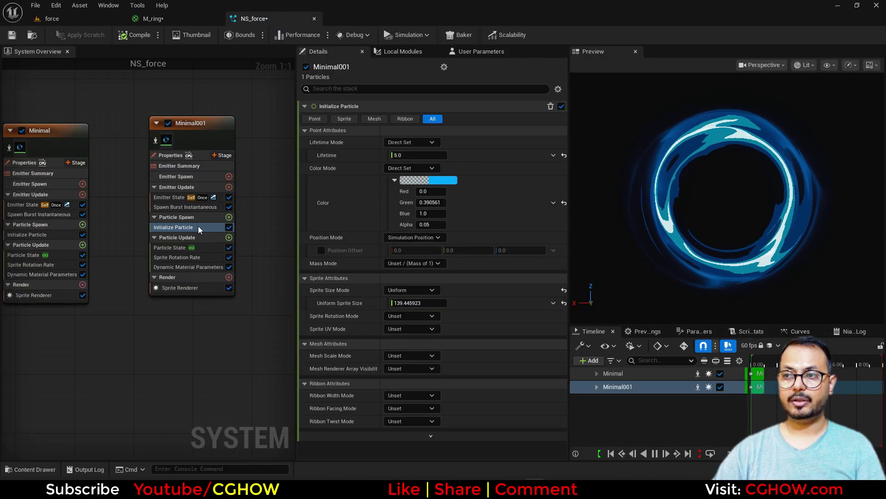
{"action": "right_click_drag", "start_coordinate": [131, 194], "coordinate": [217, 164]}
{"action": "left_click", "coordinate": [113, 100]}
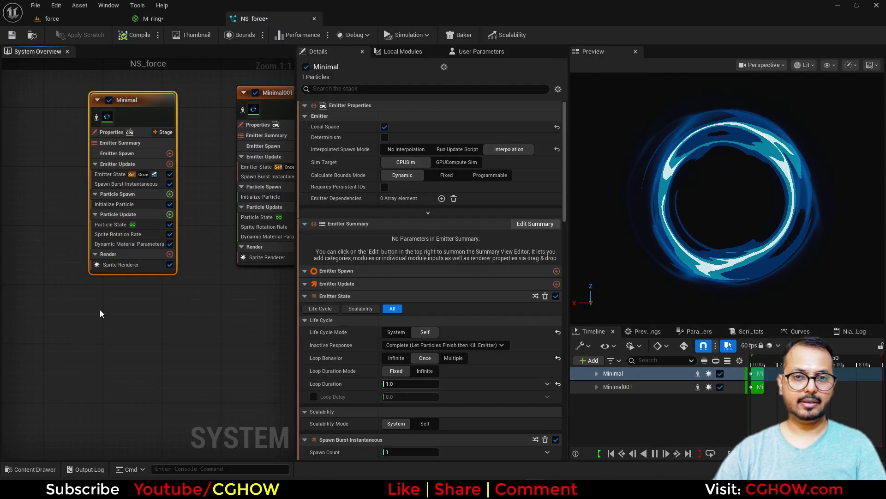
{"action": "right_click_drag", "start_coordinate": [83, 322], "coordinate": [77, 216]}
{"action": "key", "text": "ctrl+v"}
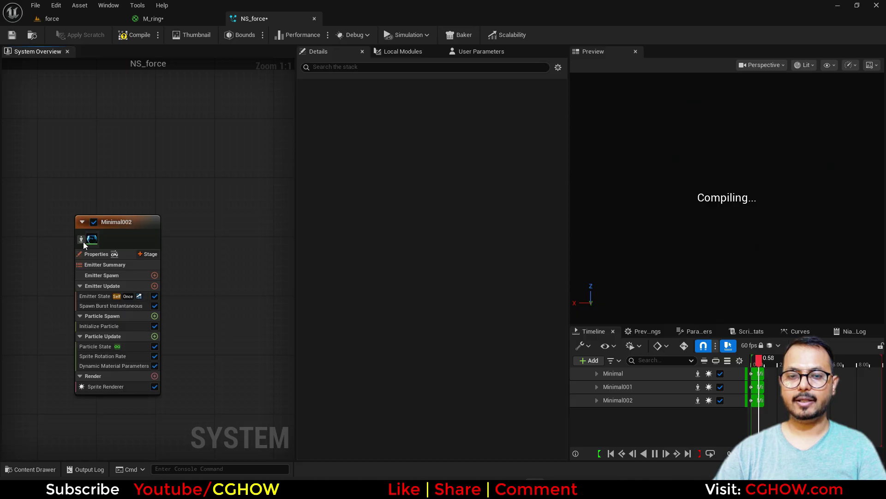
{"action": "right_click_drag", "start_coordinate": [45, 265], "coordinate": [66, 242]}
Step: Set Minimal002's Ring_thickness to about 20.9, tY to about 8.27, tX to 2 and Sprite Rotation Rate to about 69.8
{"action": "left_click", "coordinate": [122, 340]}
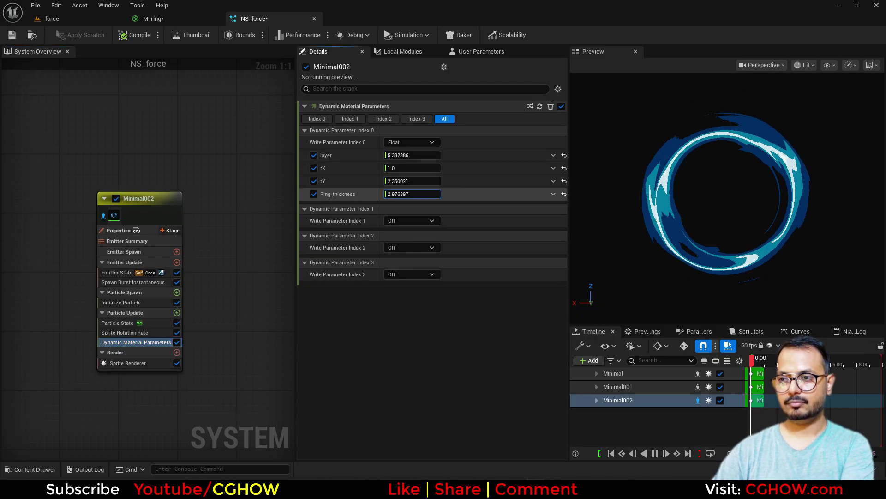
{"action": "left_click_drag", "start_coordinate": [407, 194], "coordinate": [393, 194]}
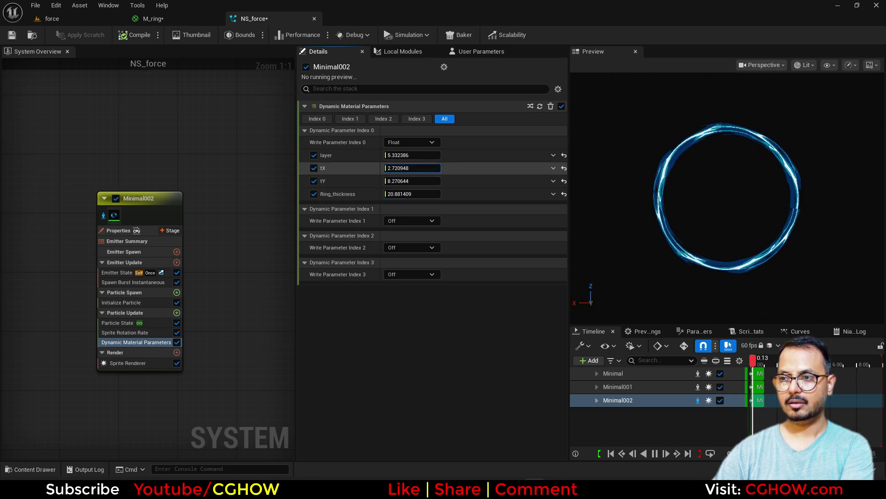
{"action": "type", "text": "2"}
{"action": "key", "text": "Return"}
{"action": "left_click", "coordinate": [129, 333]}
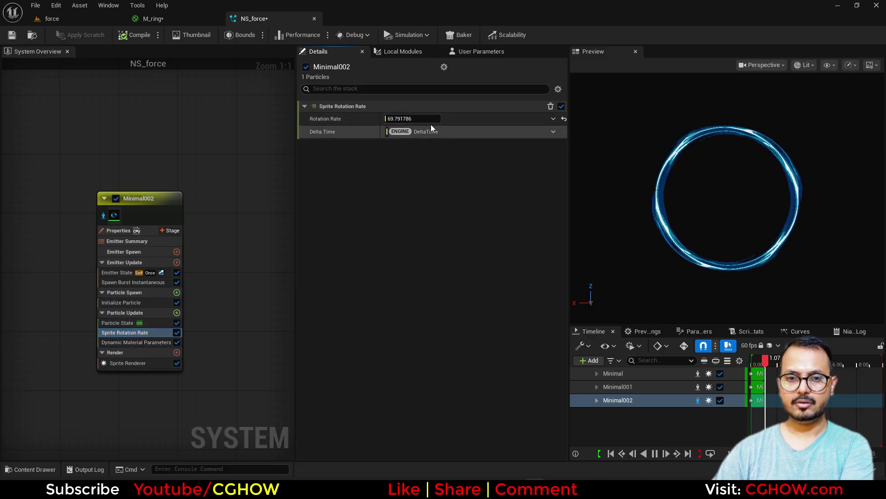
{"action": "left_click_drag", "start_coordinate": [430, 119], "coordinate": [437, 119]}
Step: Set Minimal002's Color Mode to Direct Set with red, green and blue at 20
{"action": "left_click", "coordinate": [129, 304]}
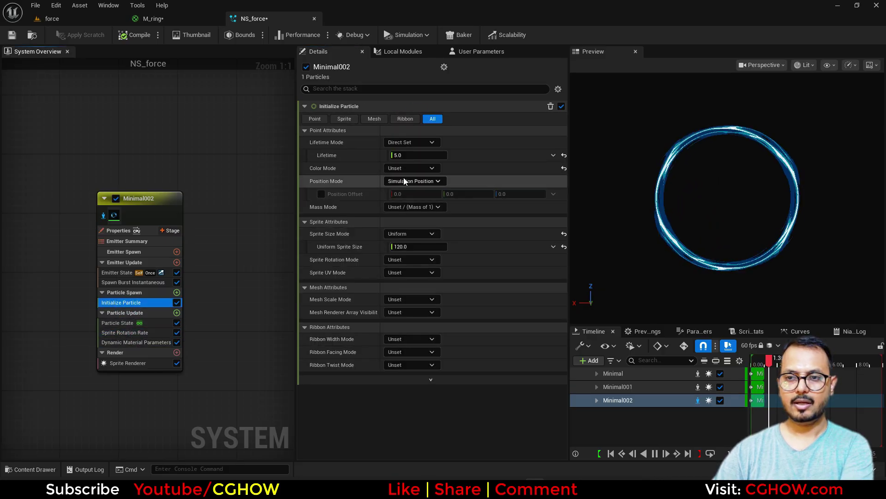
{"action": "left_click", "coordinate": [411, 181]}
{"action": "left_click", "coordinate": [416, 193]}
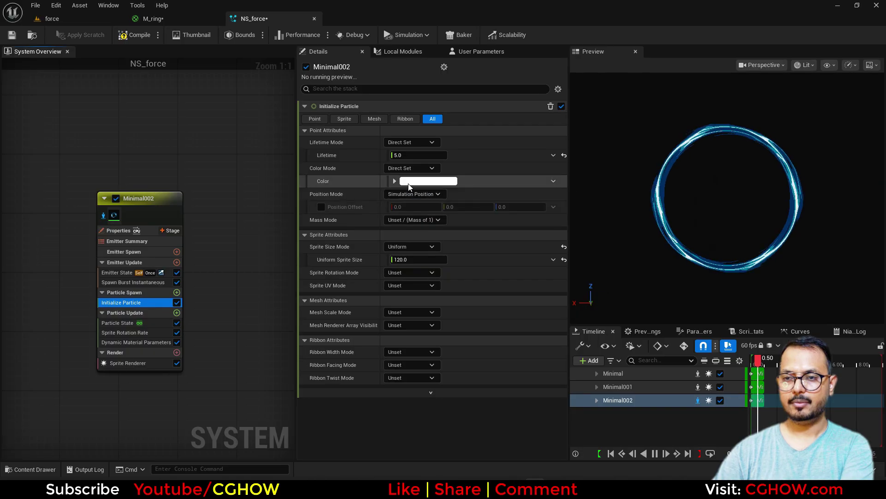
{"action": "left_click", "coordinate": [396, 180]}
{"action": "left_click", "coordinate": [431, 194]}
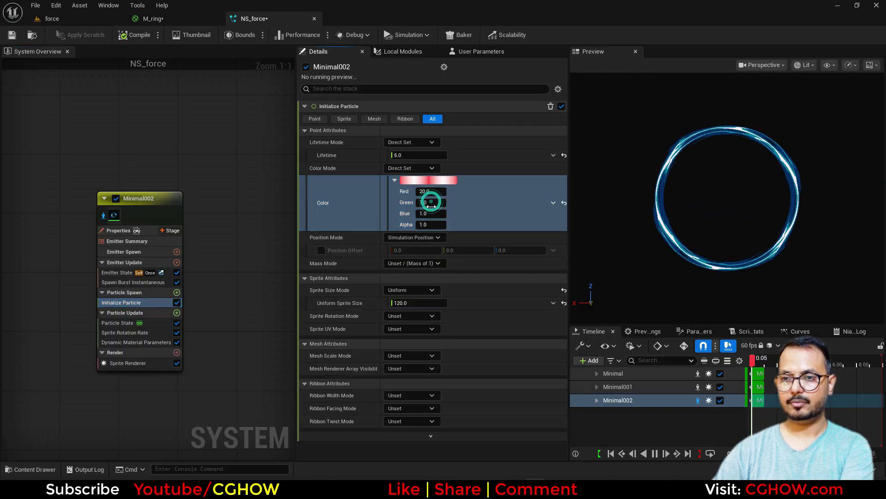
{"action": "left_click", "coordinate": [430, 202]}
{"action": "type", "text": "20"}
{"action": "key", "text": "Return"}
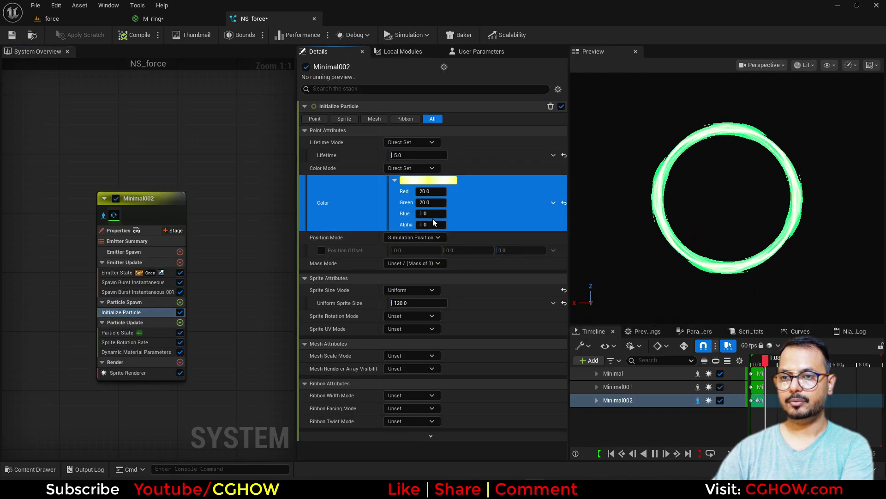
{"action": "left_click", "coordinate": [431, 213]}
{"action": "type", "text": "20"}
{"action": "key", "text": "Return"}
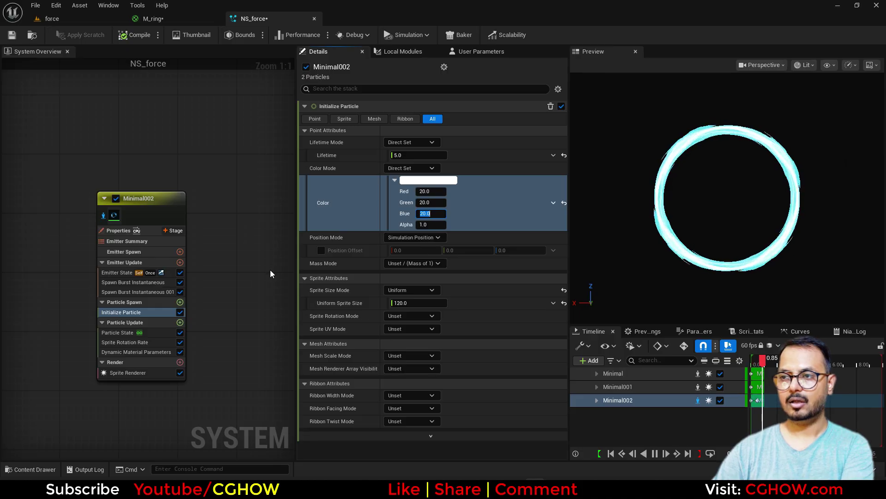
Step: Set Minimal002's Ring_thickness to about 21.7 and reduce its particle color's red, green and blue to 2
{"action": "left_click", "coordinate": [136, 353]}
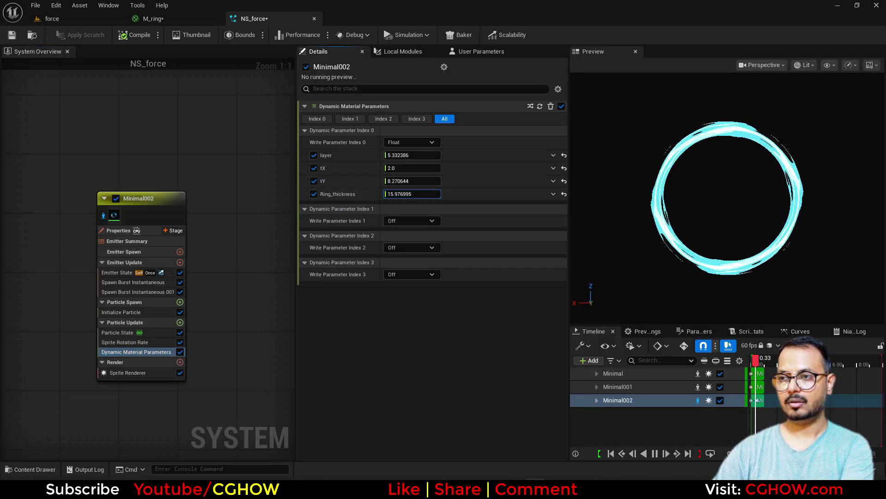
{"action": "left_click_drag", "start_coordinate": [410, 193], "coordinate": [417, 194]}
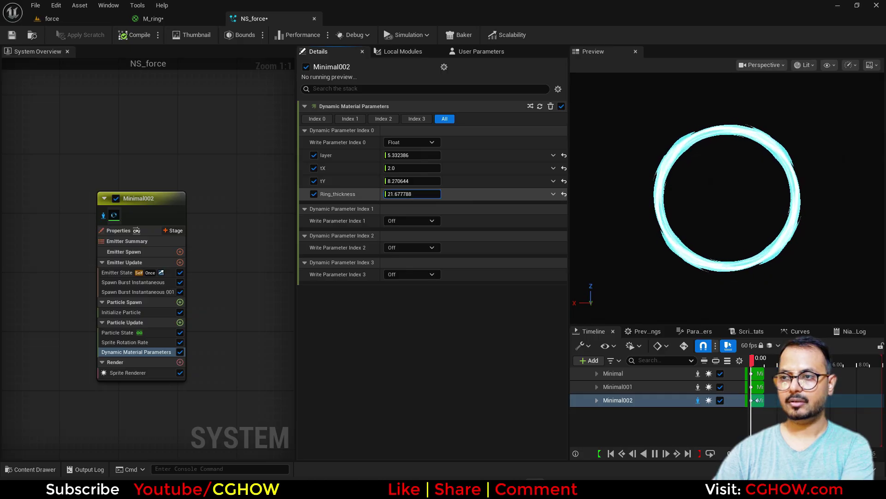
{"action": "left_click", "coordinate": [121, 313]}
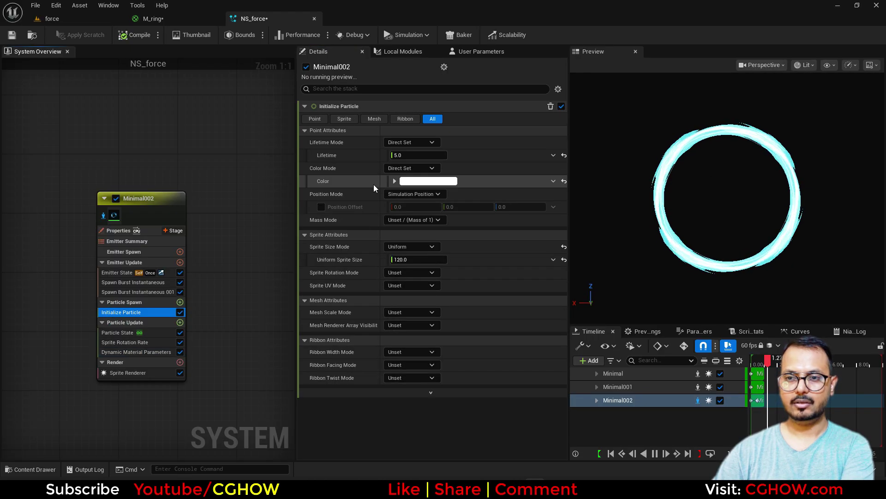
{"action": "left_click", "coordinate": [395, 180]}
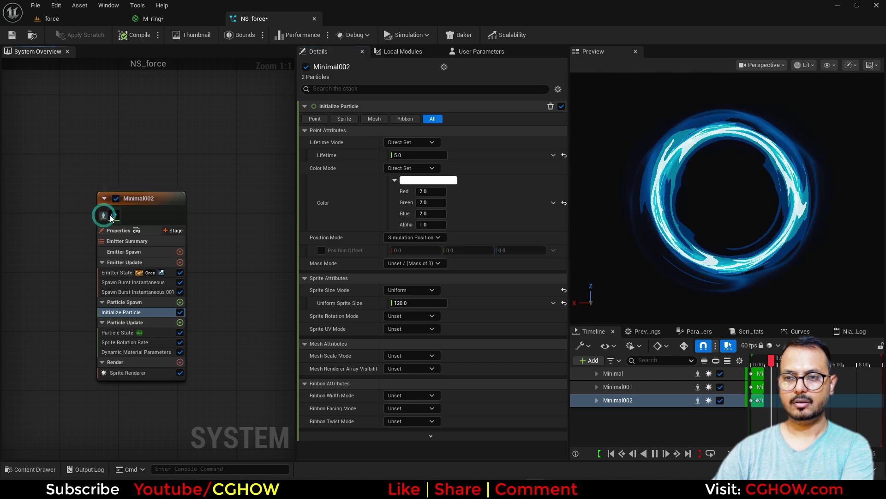
Step: Try smaller Uniform Sprite Sizes on Minimal002, such as 80, and compare the ring against the character in the force level
{"action": "left_click", "coordinate": [39, 20]}
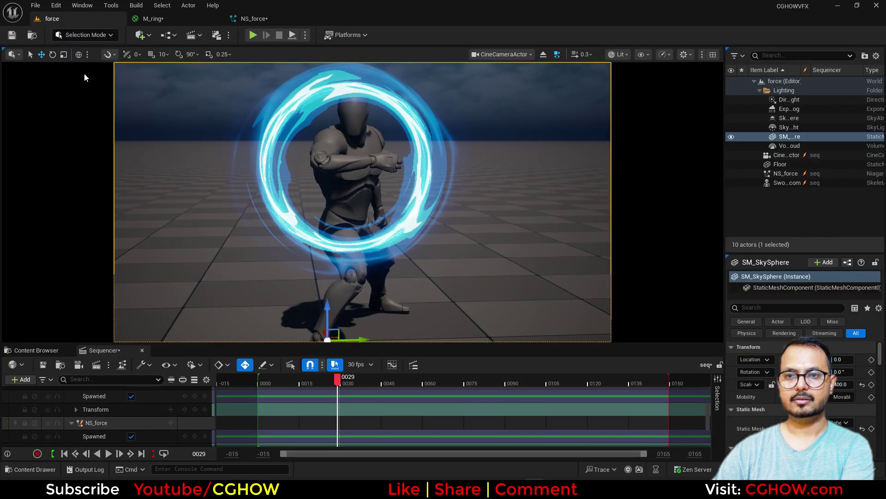
{"action": "left_click", "coordinate": [262, 23]}
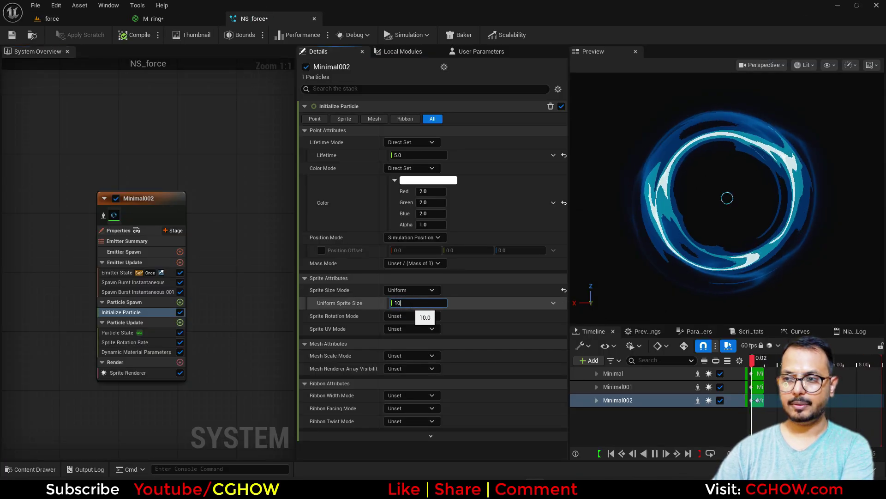
{"action": "double_click", "coordinate": [410, 303]}
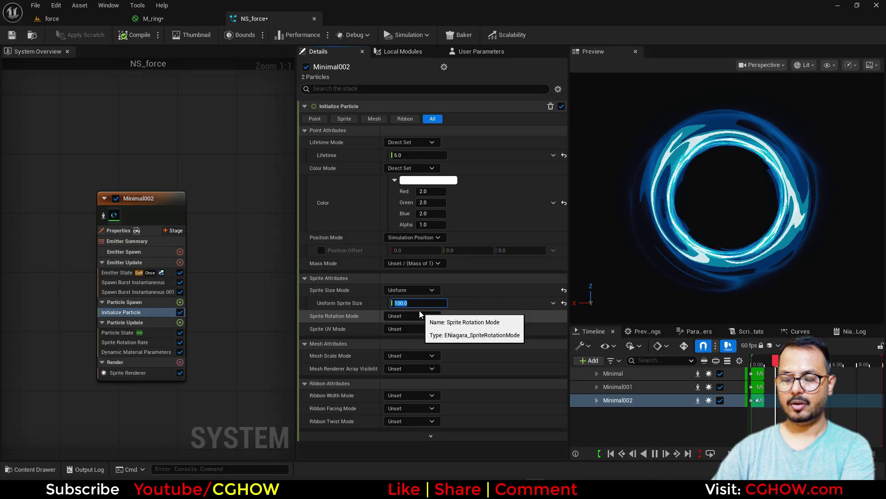
{"action": "type", "text": "80"}
{"action": "key", "text": "Return"}
{"action": "left_click", "coordinate": [428, 303]}
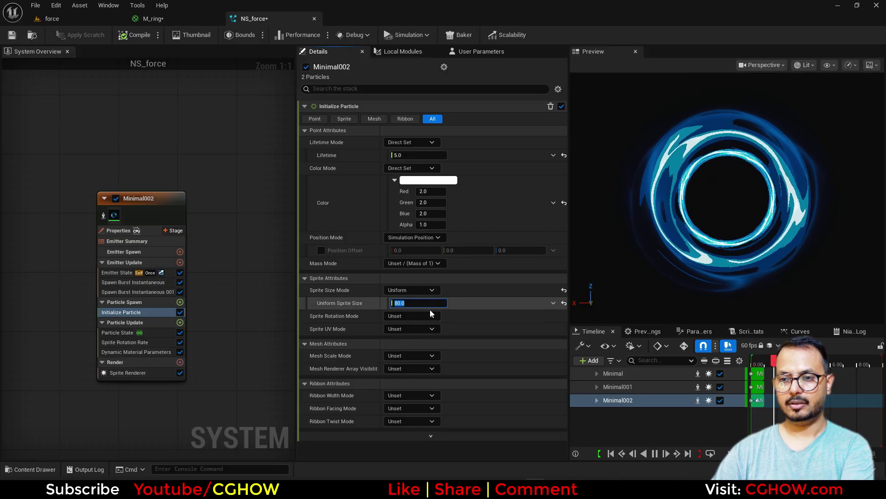
{"action": "type", "text": "9"}
{"action": "left_click", "coordinate": [52, 18]}
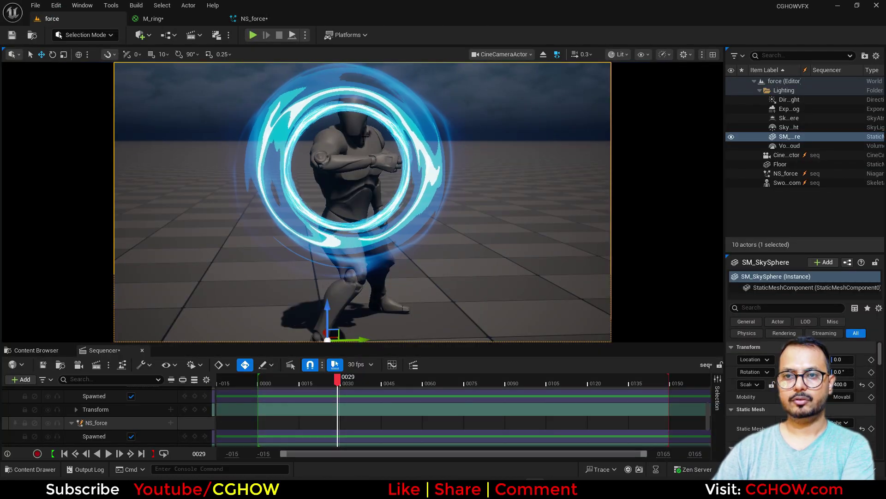
Step: Set Minimal002's Uniform Sprite Size to 100 and inspect the layered rings around the character in the force level
{"action": "left_click", "coordinate": [285, 19]}
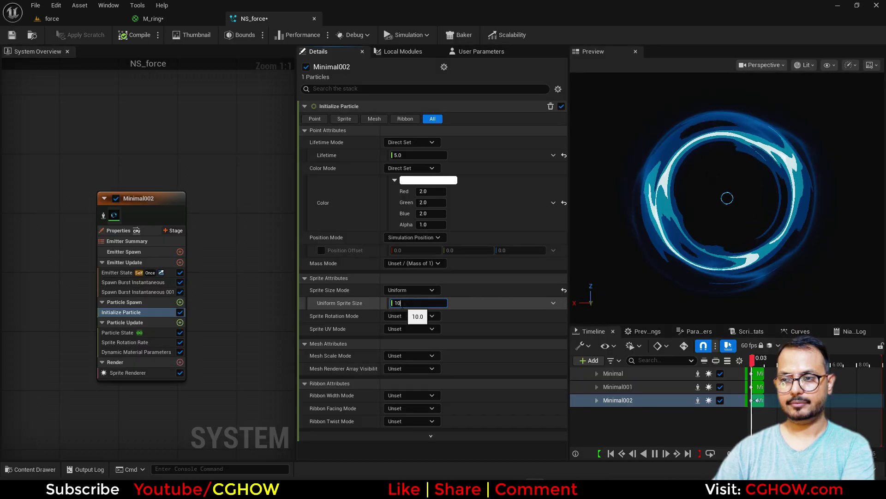
{"action": "left_click", "coordinate": [51, 18]}
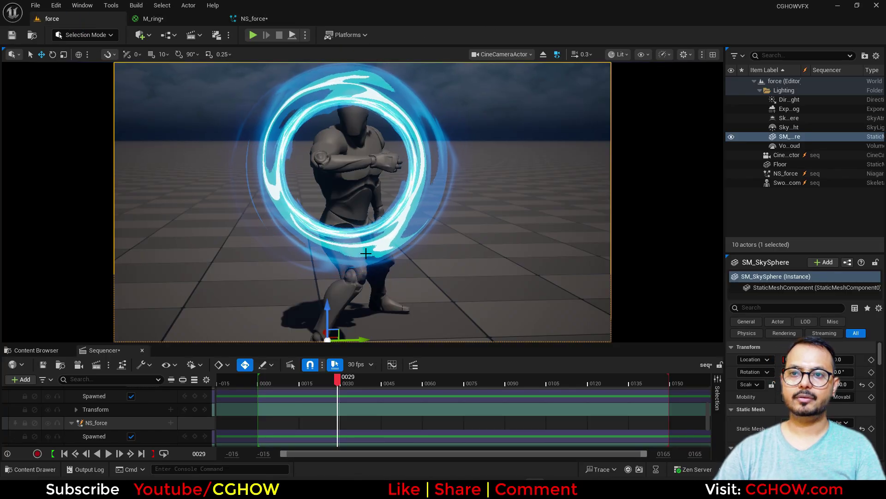
{"action": "right_click_drag", "start_coordinate": [375, 225], "coordinate": [408, 222]}
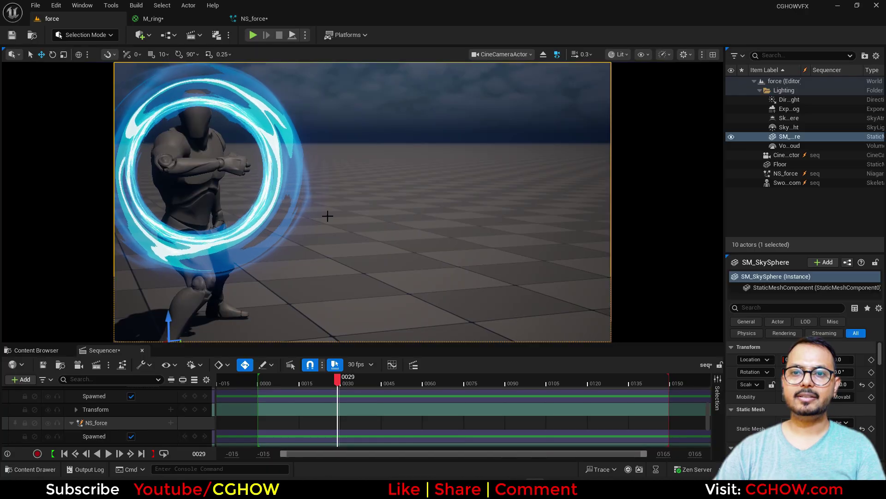
{"action": "right_click_drag", "start_coordinate": [327, 216], "coordinate": [295, 212]}
{"action": "right_click_drag", "start_coordinate": [289, 93], "coordinate": [289, 93]}
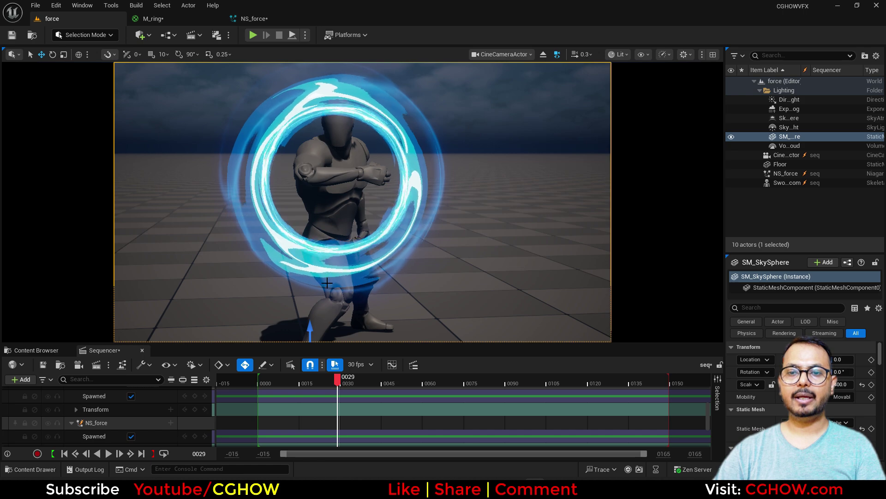
Step: Isolate the original Minimal emitter in the NS_force preview and set its particle Color Mode to Direct Set
{"action": "left_click", "coordinate": [252, 20]}
{"action": "scroll", "coordinate": [209, 187], "scroll_direction": "down", "scroll_amount": 3}
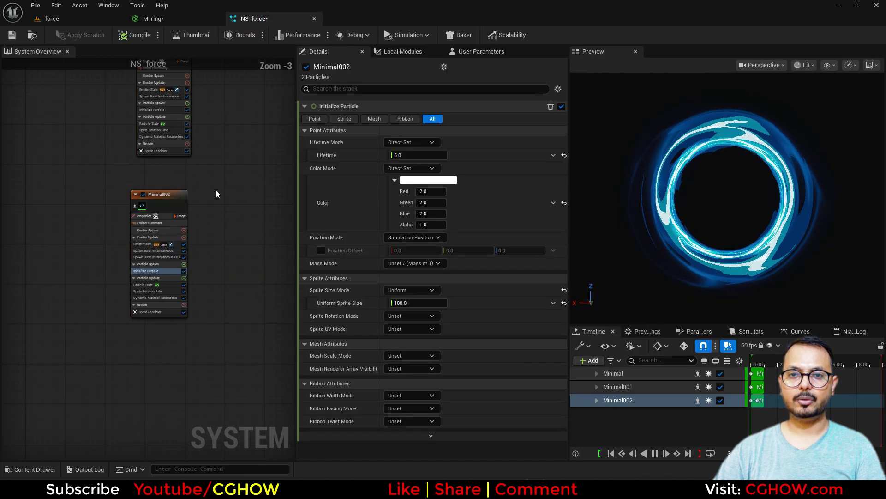
{"action": "right_click_drag", "start_coordinate": [215, 189], "coordinate": [180, 379]}
{"action": "scroll", "coordinate": [106, 243], "scroll_direction": "up", "scroll_amount": 3}
{"action": "left_click", "coordinate": [107, 236]}
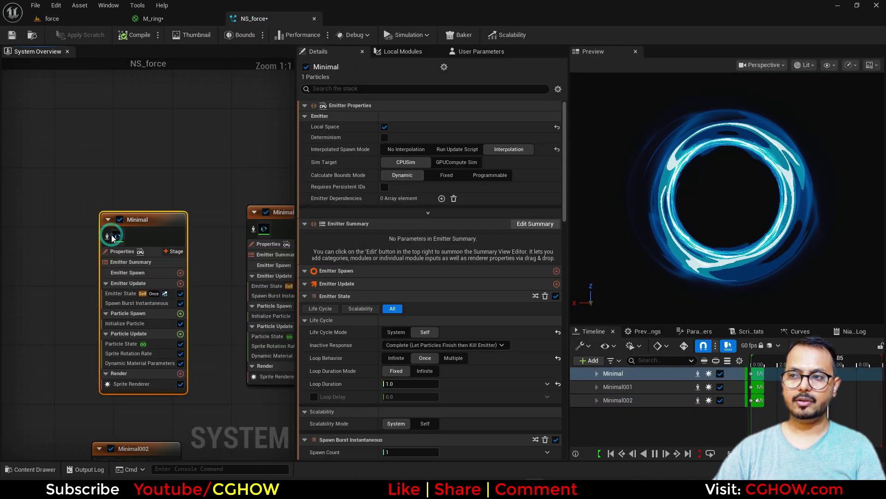
{"action": "right_click_drag", "start_coordinate": [103, 245], "coordinate": [102, 183]}
{"action": "left_click", "coordinate": [123, 262]}
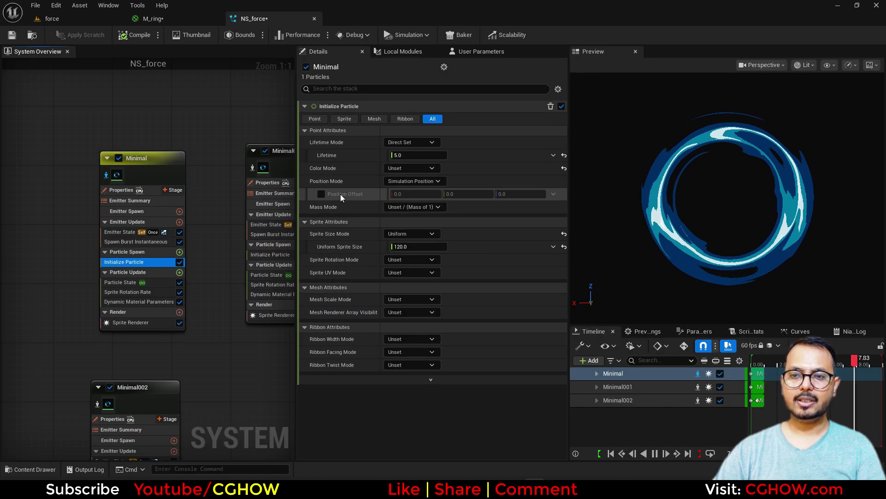
{"action": "left_click", "coordinate": [409, 168]}
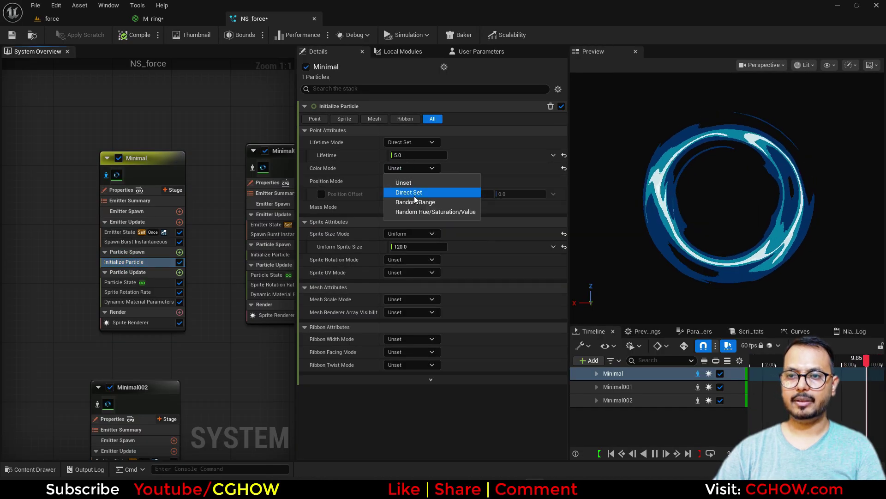
{"action": "left_click", "coordinate": [415, 193]}
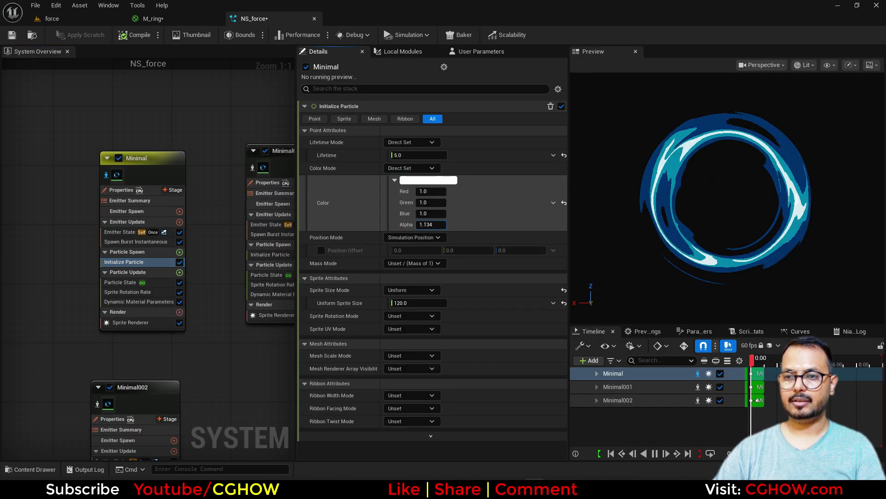
Step: Try an extremely high particle color alpha on Minimal, compare it in the level, and reset the alpha to 1
{"action": "left_click_drag", "start_coordinate": [432, 225], "coordinate": [480, 225]}
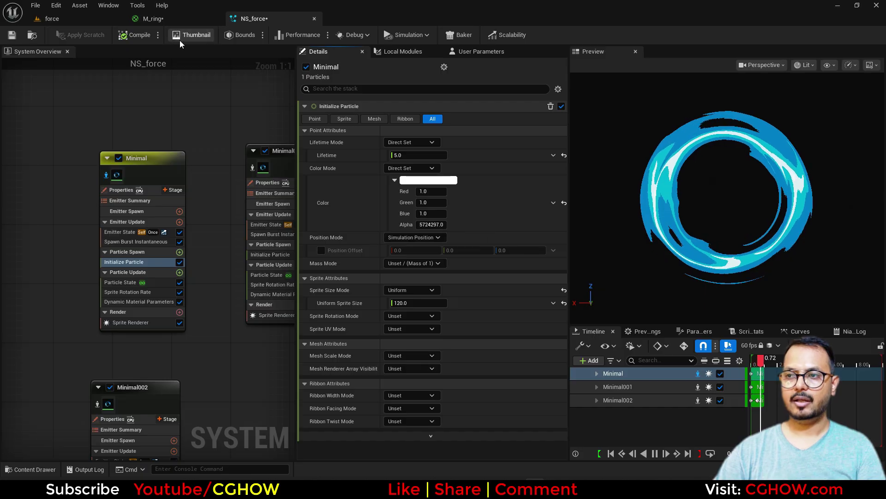
{"action": "left_click", "coordinate": [109, 21]}
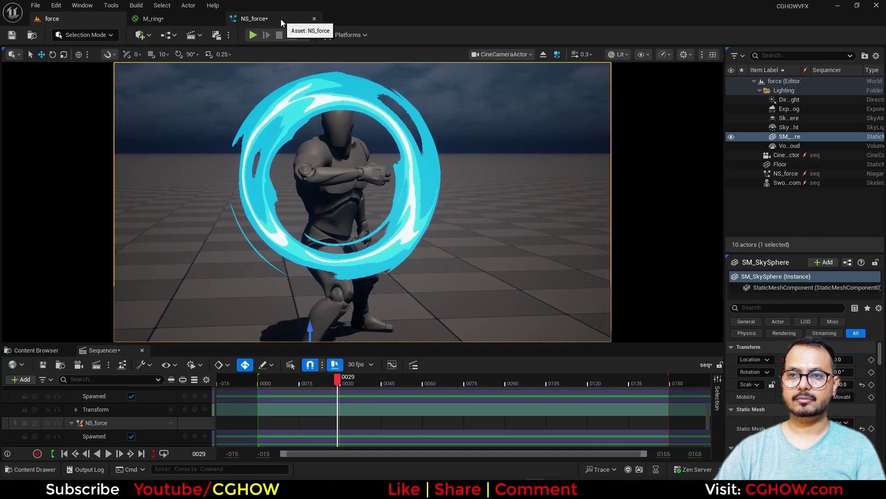
{"action": "left_click", "coordinate": [281, 19]}
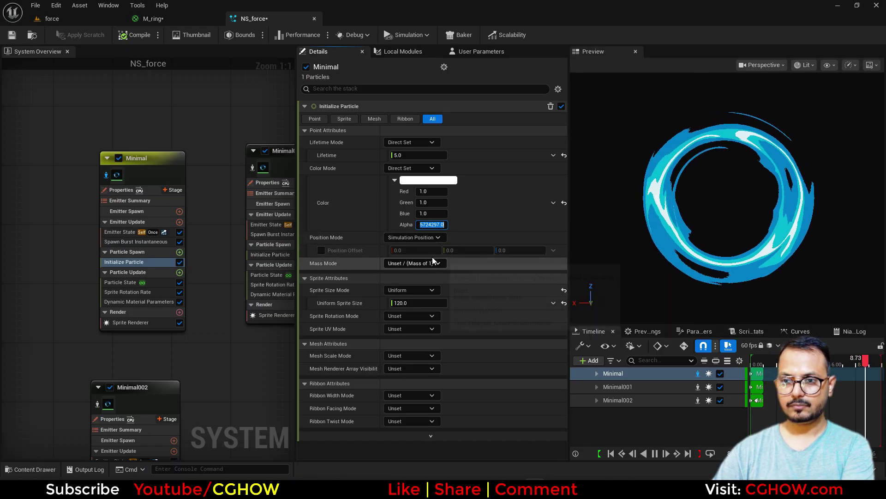
{"action": "type", "text": "1"}
{"action": "key", "text": "Return"}
Step: Duplicate the Minimal001 emitter in NS_force and place the copy beside it
{"action": "right_click_drag", "start_coordinate": [192, 127], "coordinate": [41, 122]}
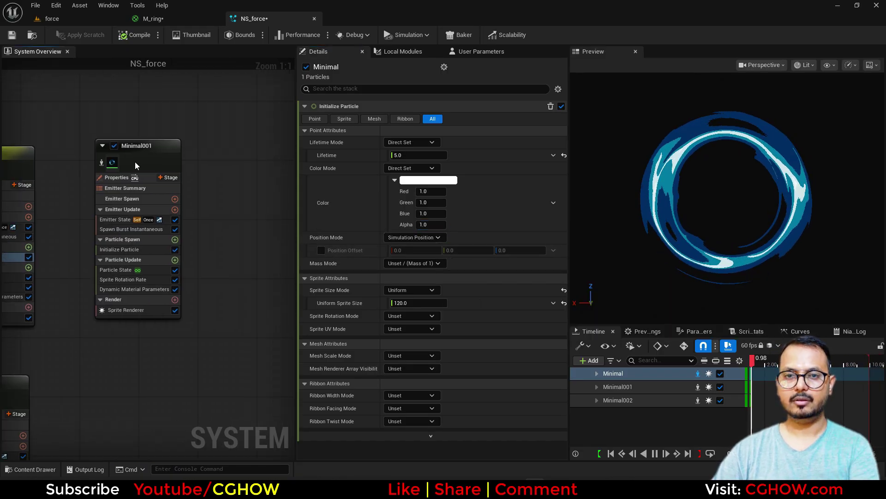
{"action": "left_click", "coordinate": [146, 152]}
{"action": "right_click_drag", "start_coordinate": [238, 134], "coordinate": [162, 133]}
{"action": "left_click", "coordinate": [162, 133]}
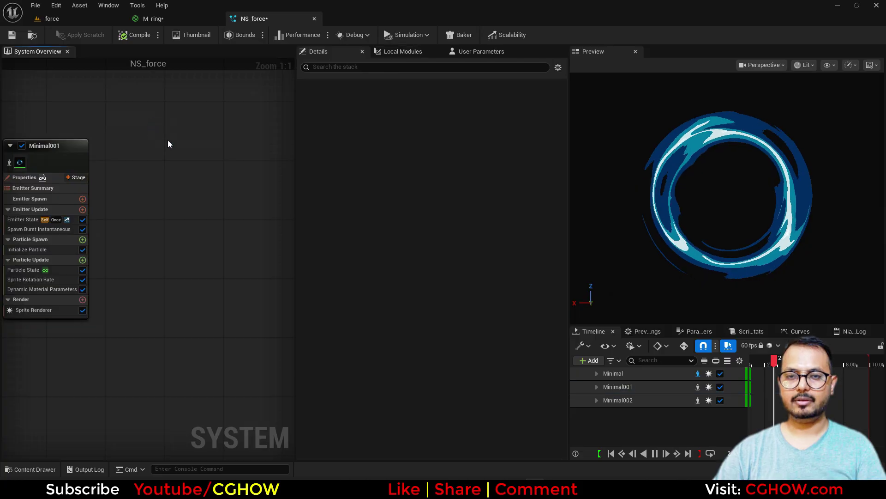
{"action": "key", "text": "ctrl+v"}
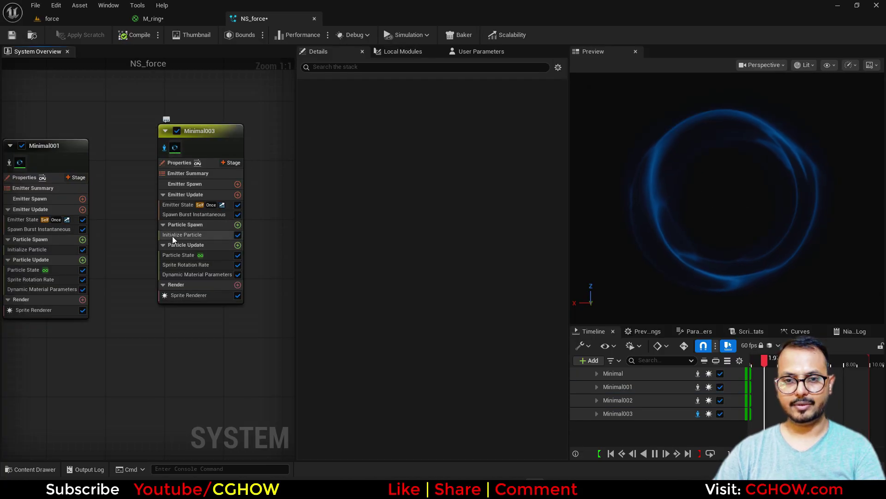
Step: Make Minimal003's particle color black with red, green and blue at 0, and raise its alpha to about 2.13
{"action": "left_click", "coordinate": [173, 235]}
{"action": "left_click", "coordinate": [395, 181]}
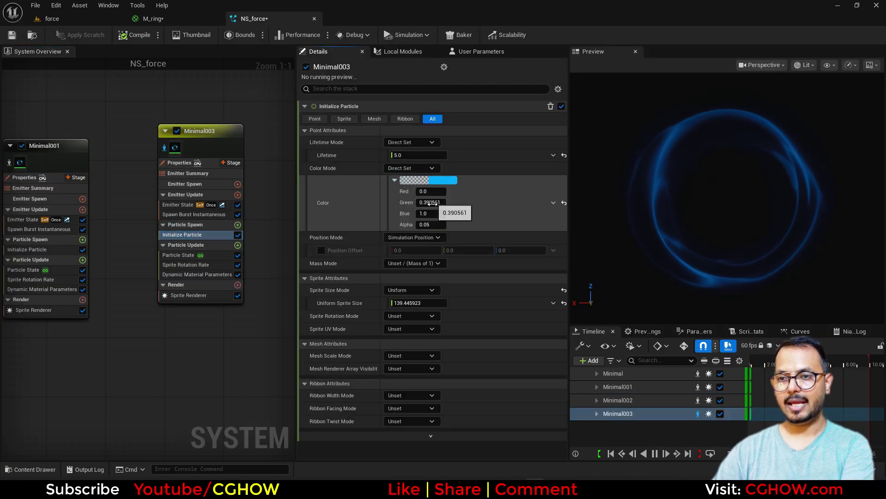
{"action": "type", "text": "0"}
{"action": "left_click", "coordinate": [432, 203]}
{"action": "type", "text": "0"}
{"action": "left_click", "coordinate": [431, 192]}
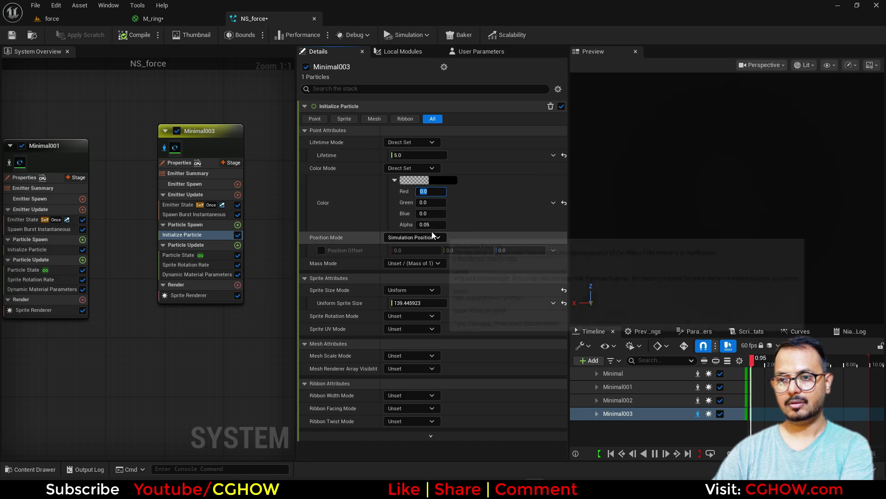
{"action": "left_click_drag", "start_coordinate": [434, 225], "coordinate": [451, 226]}
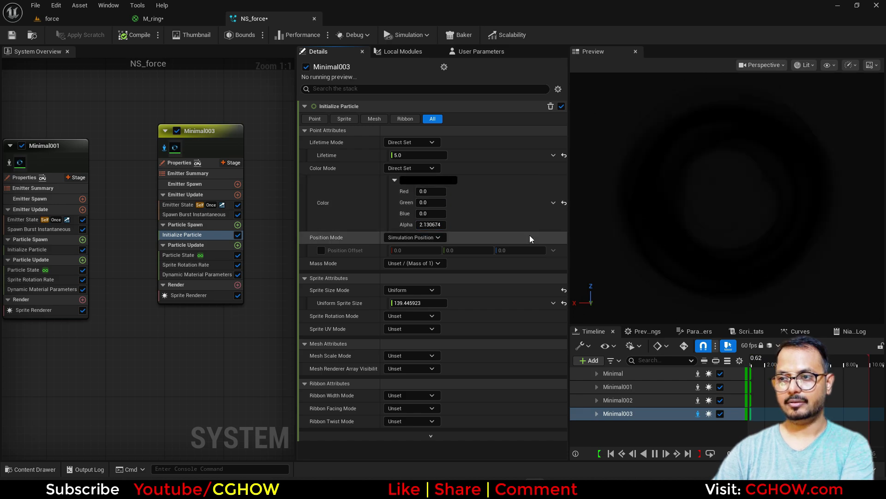
Step: Turn off Minimal003's isolation and check the black outer ring behind the blue rings in the force level
{"action": "left_click", "coordinate": [164, 148]}
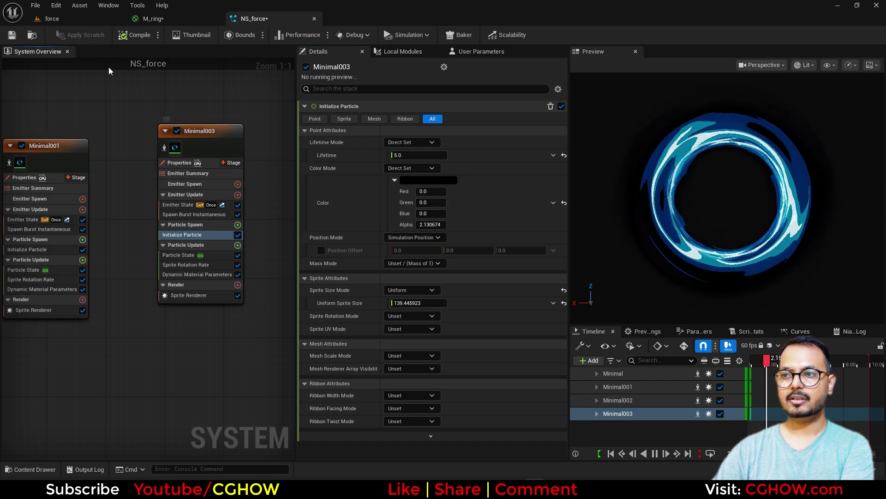
{"action": "left_click", "coordinate": [66, 20]}
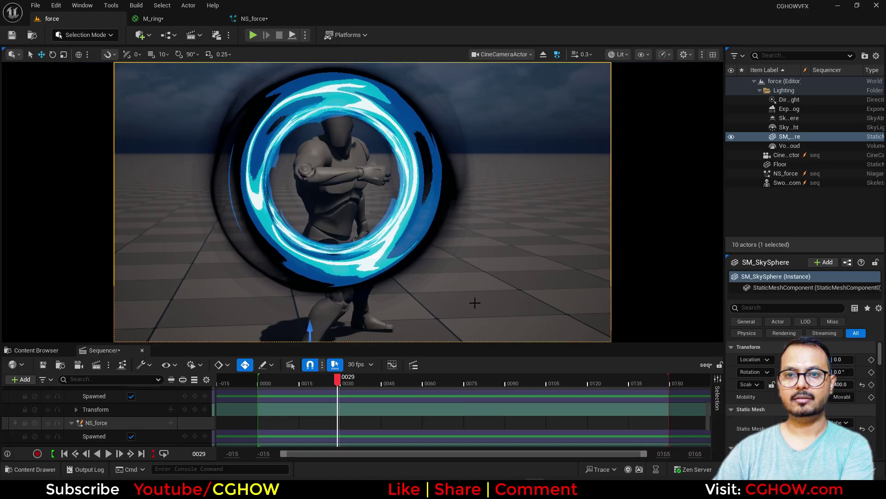
{"action": "left_click", "coordinate": [257, 18]}
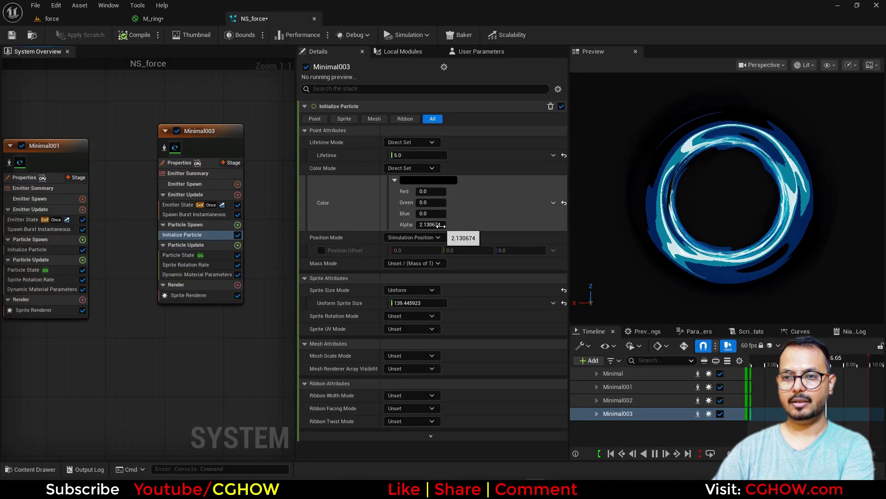
{"action": "left_click", "coordinate": [55, 19]}
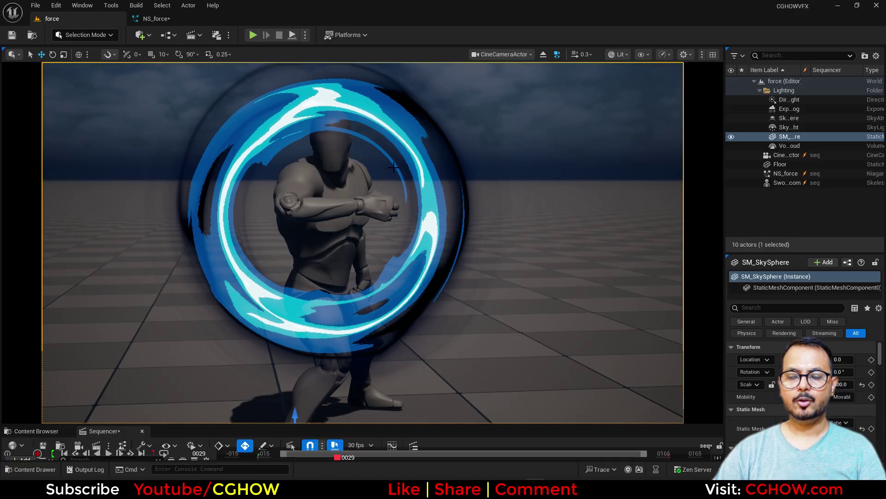
Step: Open the M_ring material from the Minimal emitter's Sprite Renderer in NS_force
{"action": "left_click", "coordinate": [156, 18]}
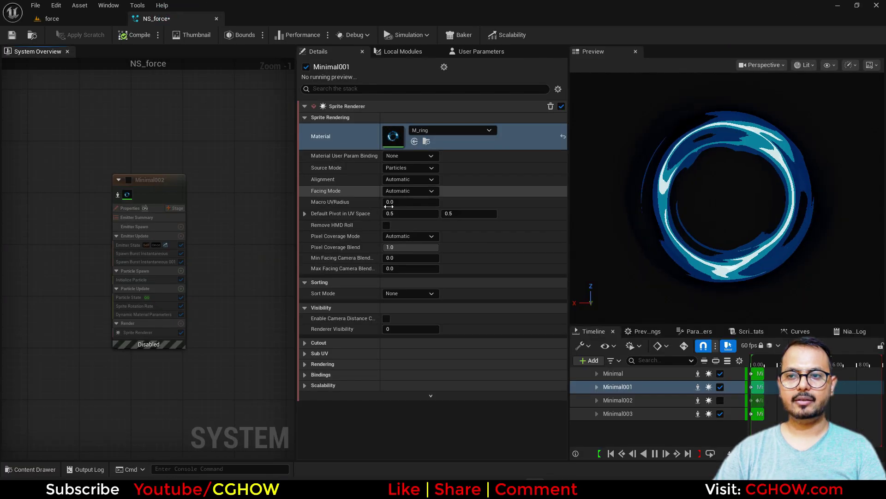
{"action": "right_click_drag", "start_coordinate": [172, 156], "coordinate": [198, 332]}
{"action": "left_click", "coordinate": [147, 313]}
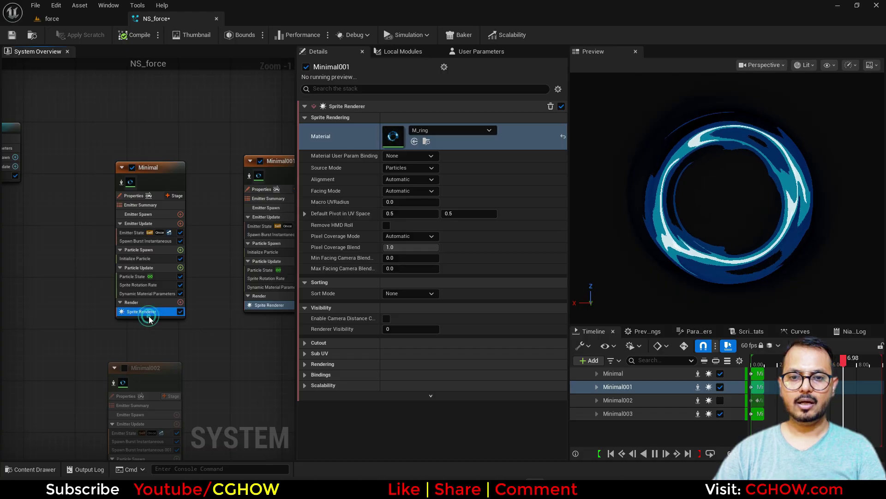
{"action": "double_click", "coordinate": [393, 136]}
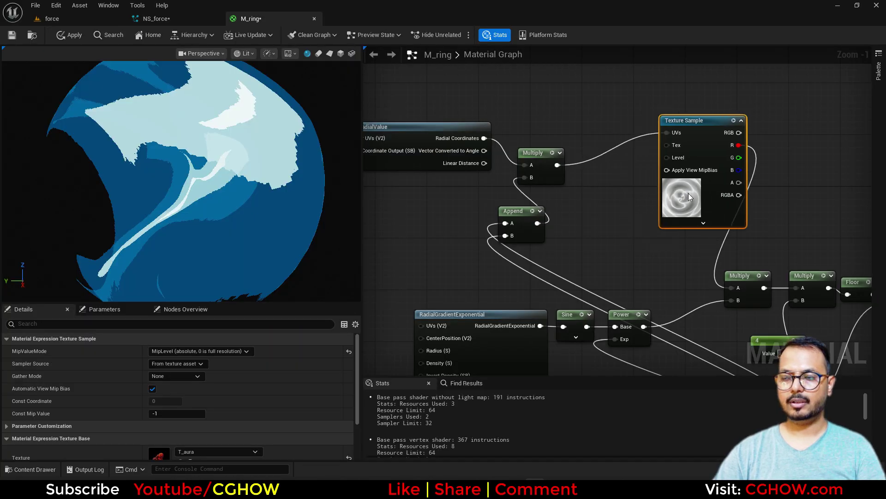
Step: Add a new Texture Sample node in M_ring's graph above the radial coordinates Multiply node
{"action": "left_click_drag", "start_coordinate": [689, 193], "coordinate": [695, 200]}
{"action": "right_click_drag", "start_coordinate": [618, 207], "coordinate": [609, 258]}
{"action": "left_click", "coordinate": [575, 191]}
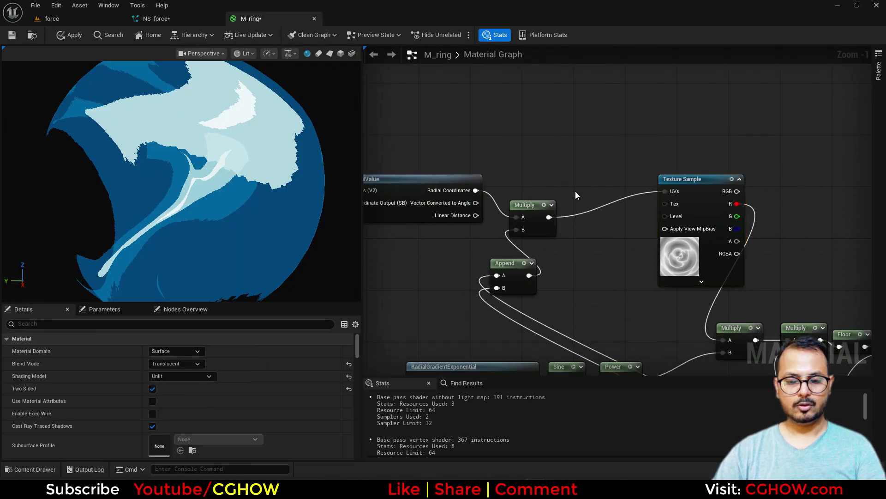
{"action": "right_click_drag", "start_coordinate": [575, 192], "coordinate": [577, 253]}
{"action": "right_click_drag", "start_coordinate": [505, 172], "coordinate": [525, 170]}
{"action": "left_click", "coordinate": [477, 136]}
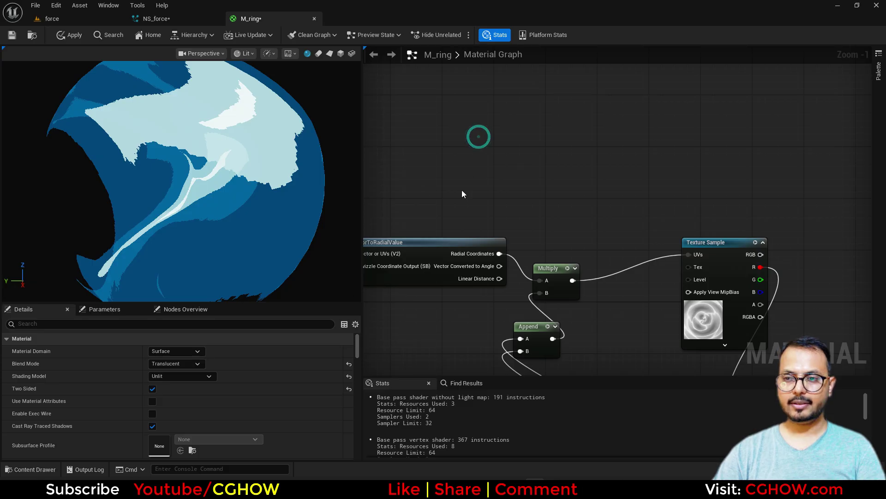
Step: Assign the noise_blur texture to the new Texture Sample and place the node higher above the radial coordinates nodes
{"action": "scroll", "coordinate": [194, 420], "scroll_direction": "down", "scroll_amount": 3}
{"action": "left_click", "coordinate": [208, 392]}
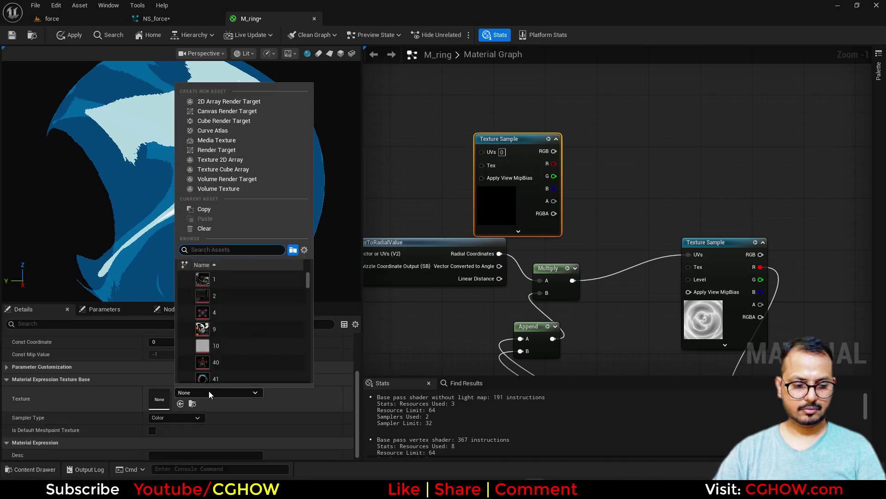
{"action": "type", "text": "bkl"}
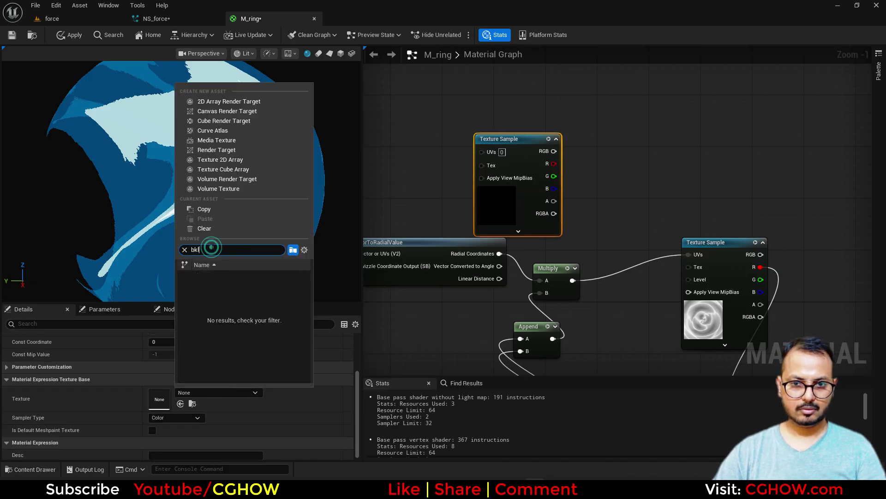
{"action": "type", "text": "noise"}
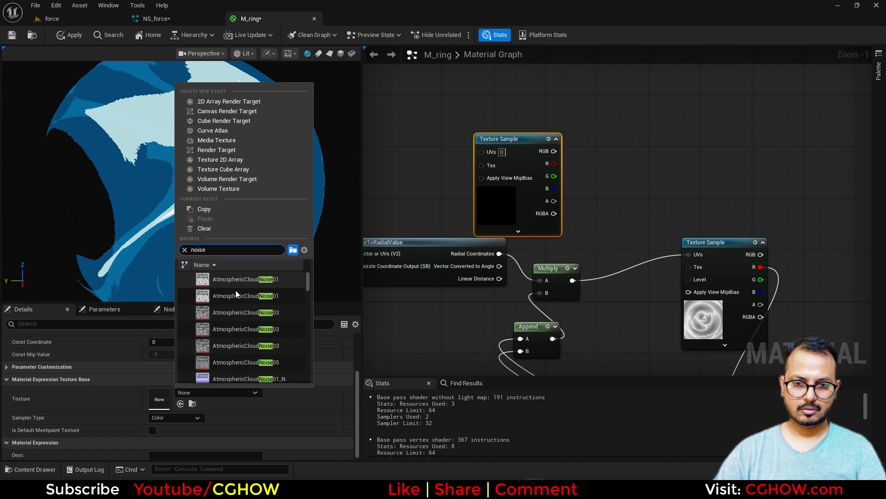
{"action": "scroll", "coordinate": [230, 323], "scroll_direction": "down", "scroll_amount": 3}
{"action": "scroll", "coordinate": [242, 344], "scroll_direction": "down", "scroll_amount": 3}
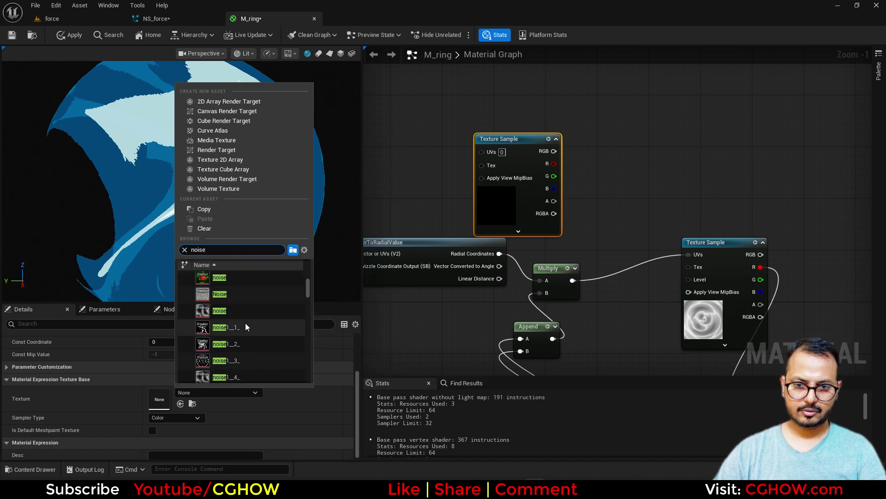
{"action": "scroll", "coordinate": [247, 337], "scroll_direction": "down", "scroll_amount": 3}
{"action": "scroll", "coordinate": [235, 323], "scroll_direction": "down", "scroll_amount": 5}
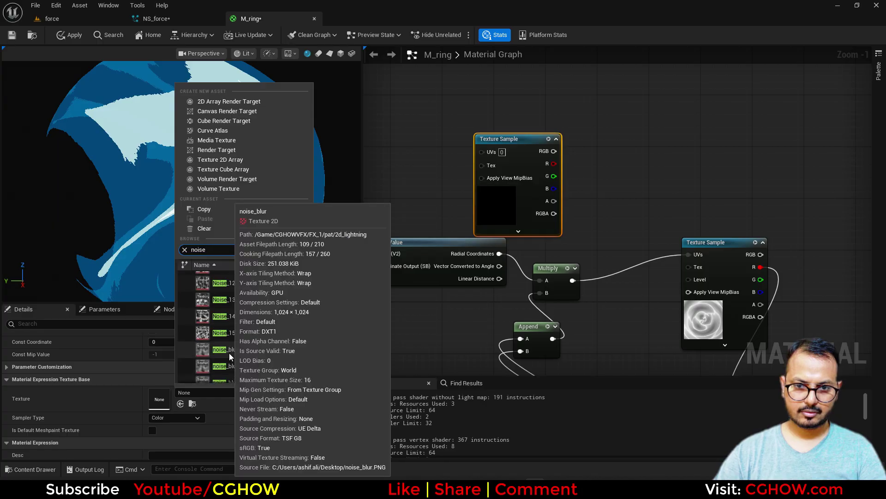
{"action": "left_click", "coordinate": [228, 353]}
{"action": "left_click_drag", "start_coordinate": [502, 199], "coordinate": [472, 118]}
{"action": "right_click_drag", "start_coordinate": [486, 207], "coordinate": [488, 241]}
{"action": "right_click_drag", "start_coordinate": [613, 268], "coordinate": [531, 231]}
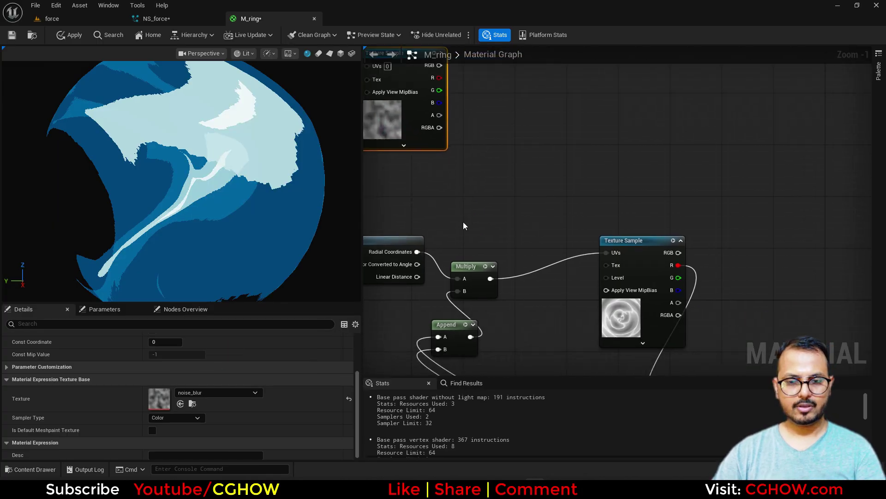
Step: Preview M_ring on a plane and insert a Panner with Speed Y 0.1 between the Multiply and the ring Texture Sample
{"action": "left_click", "coordinate": [329, 53]}
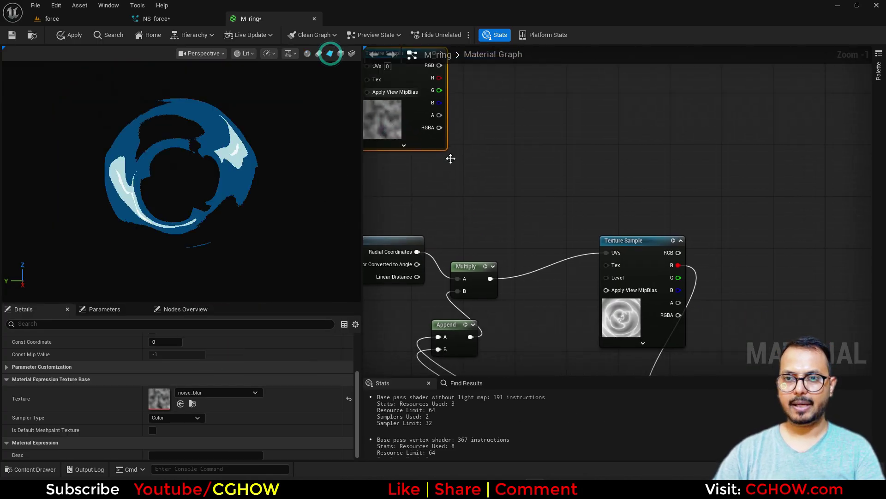
{"action": "left_click", "coordinate": [526, 257]}
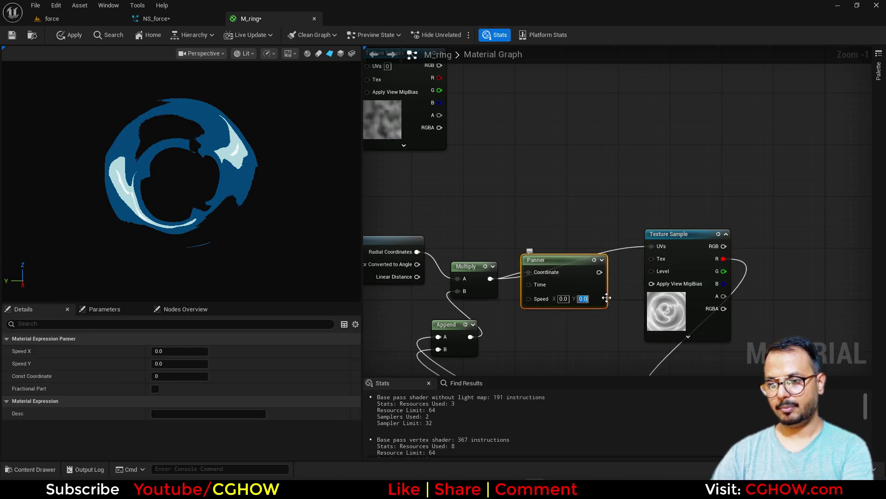
{"action": "left_click_drag", "start_coordinate": [594, 273], "coordinate": [646, 247]}
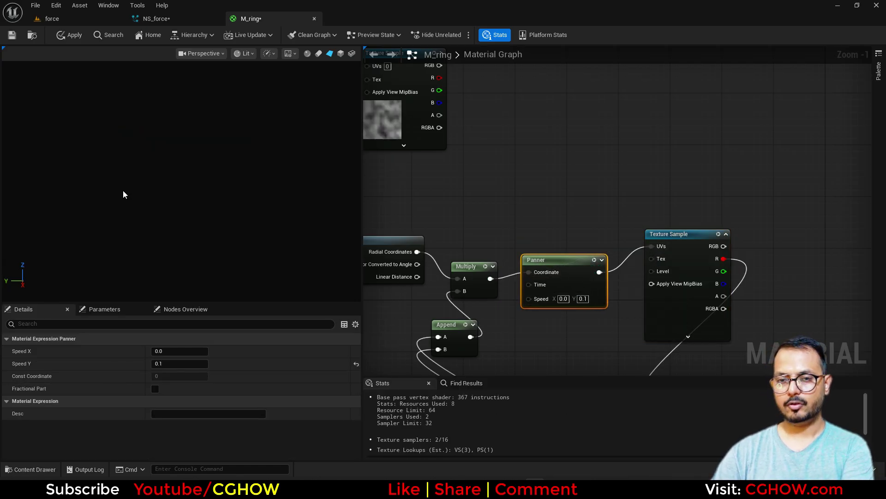
{"action": "left_click_drag", "start_coordinate": [577, 265], "coordinate": [574, 251]}
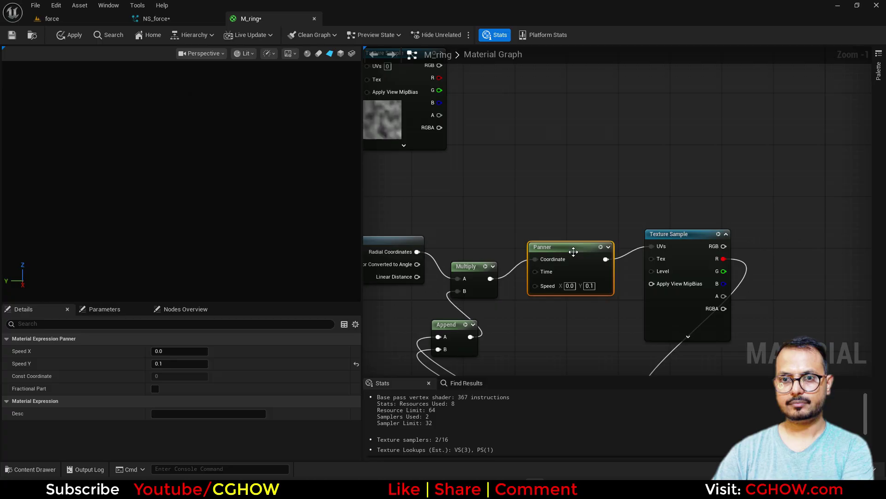
Step: Set the Panner's speed to 0.1 in both X and Y
{"action": "left_click", "coordinate": [590, 286]}
{"action": "type", "text": "0"}
{"action": "key", "text": "Return"}
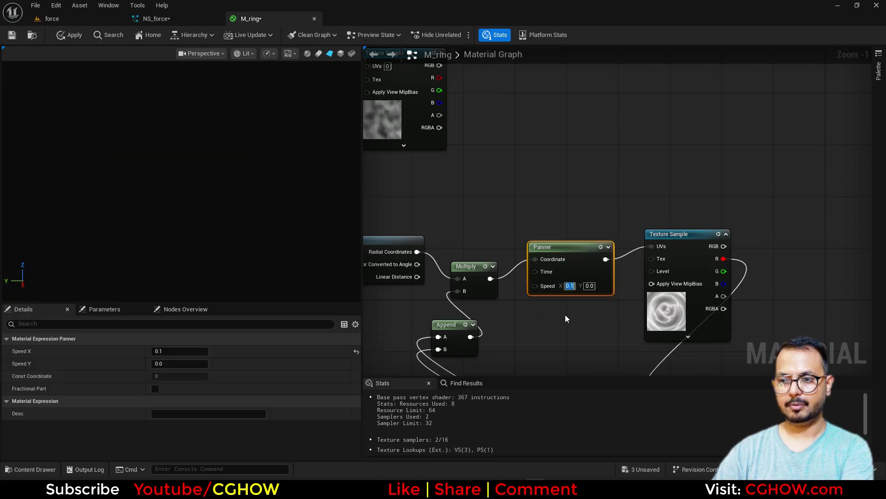
{"action": "type", "text": "0.1"}
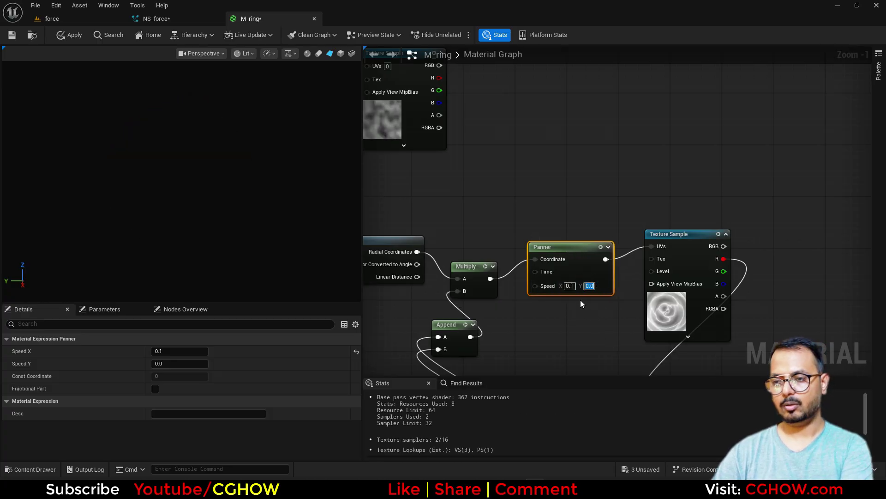
{"action": "type", "text": "0.1"}
{"action": "key", "text": "Return"}
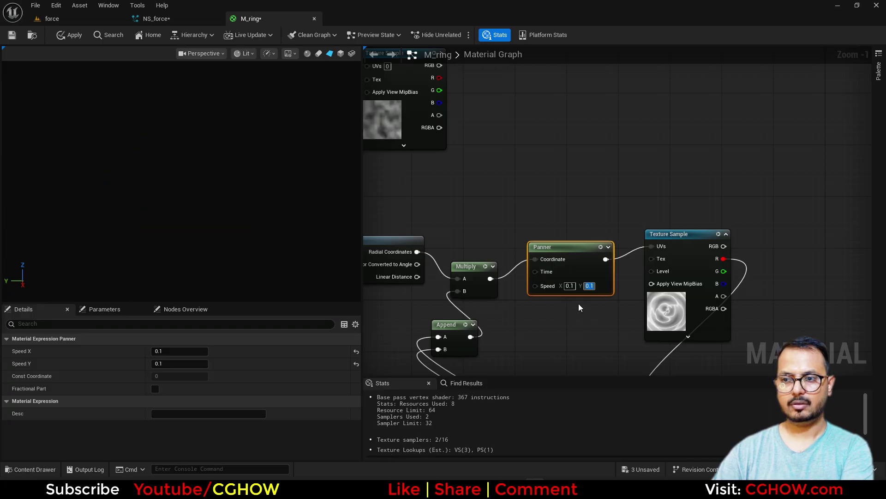
Step: Feed the radial coordinates Multiply into the UVs of the noise_blur Texture Sample and arrange that node above the chain
{"action": "right_click_drag", "start_coordinate": [451, 213], "coordinate": [471, 234]}
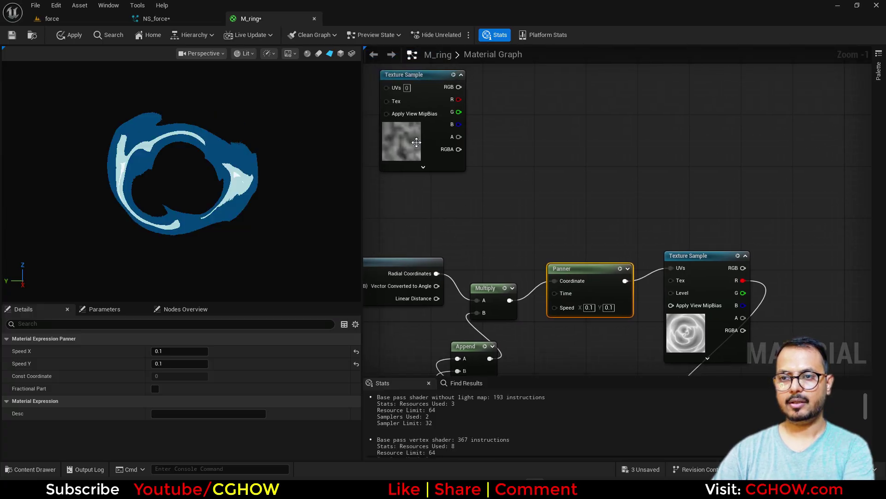
{"action": "left_click_drag", "start_coordinate": [426, 145], "coordinate": [477, 158]}
{"action": "right_click_drag", "start_coordinate": [494, 250], "coordinate": [525, 239]}
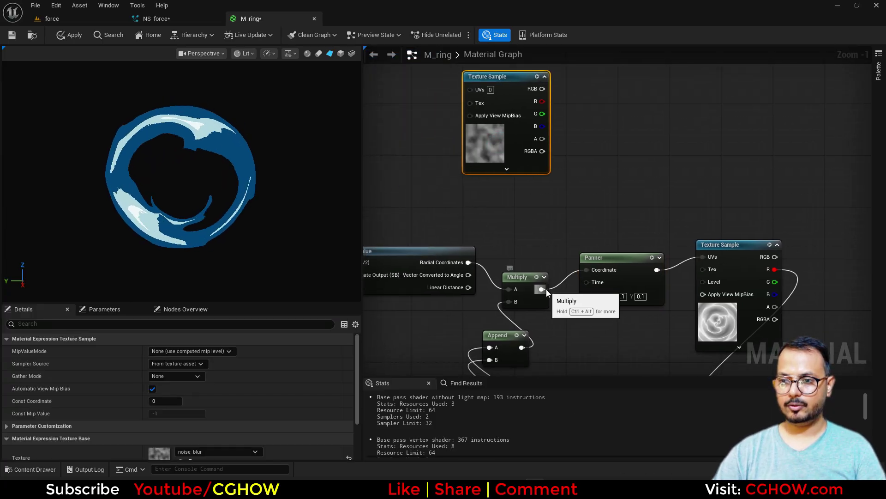
{"action": "left_click_drag", "start_coordinate": [542, 289], "coordinate": [553, 276]}
{"action": "left_click_drag", "start_coordinate": [456, 93], "coordinate": [470, 89]}
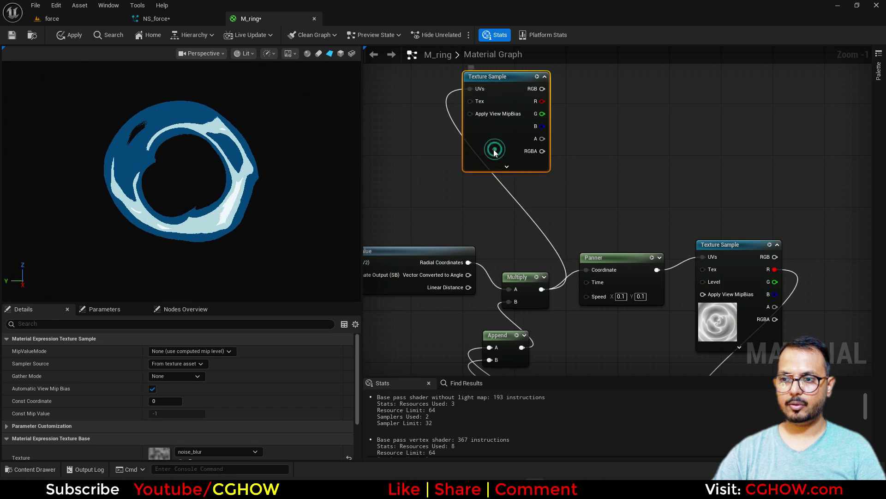
{"action": "left_click_drag", "start_coordinate": [506, 135], "coordinate": [454, 141]}
Step: Add a Multiply node driven by the red channel of the noise_blur Texture Sample
{"action": "right_click_drag", "start_coordinate": [518, 131], "coordinate": [495, 158]}
{"action": "key", "text": "m"}
{"action": "left_click", "coordinate": [498, 118]}
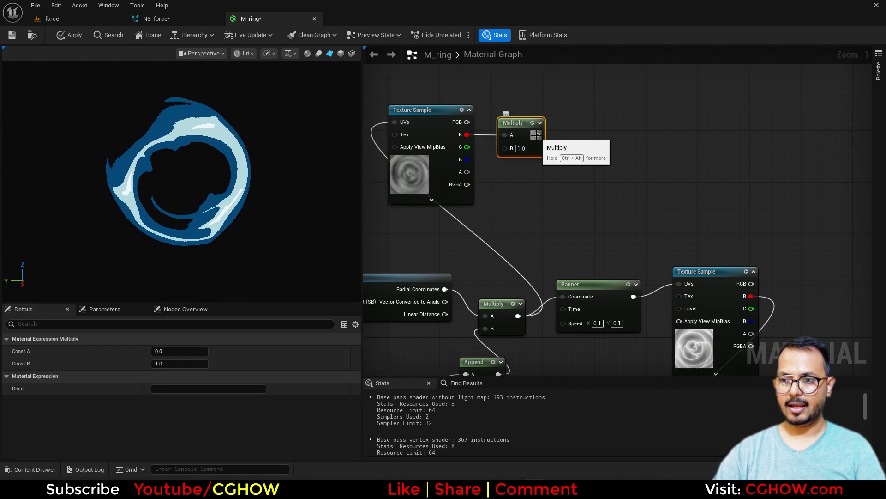
Step: Combine the noise Multiply and the radial coordinates Multiply in an Add node and connect it to the Panner's Coordinate
{"action": "left_click_drag", "start_coordinate": [588, 285], "coordinate": [601, 286]}
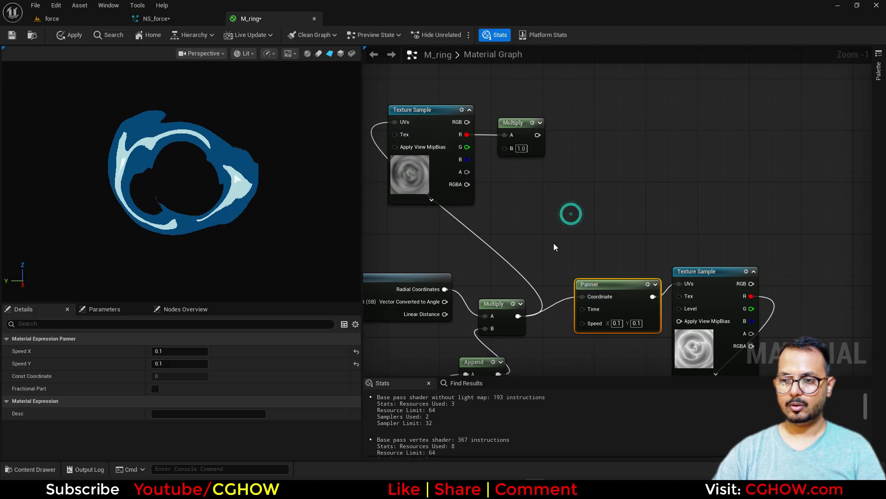
{"action": "left_click", "coordinate": [571, 213]}
{"action": "left_click_drag", "start_coordinate": [518, 316], "coordinate": [538, 135]}
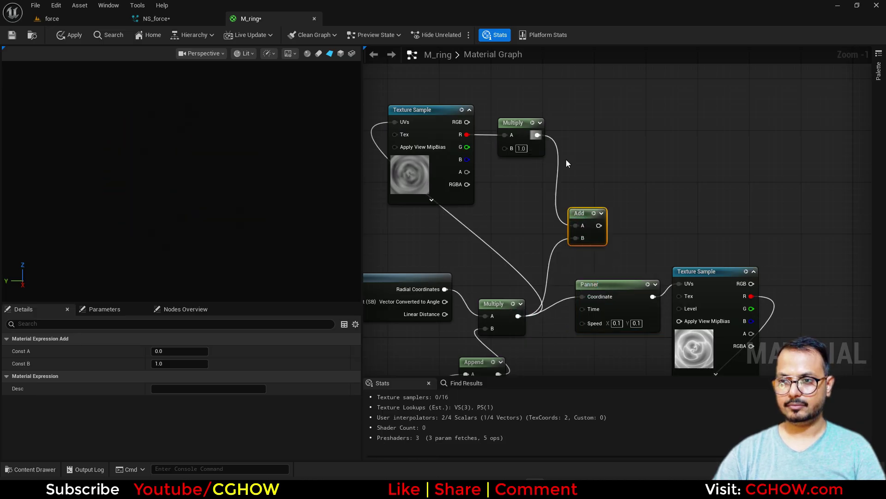
{"action": "left_click_drag", "start_coordinate": [588, 308], "coordinate": [586, 298]}
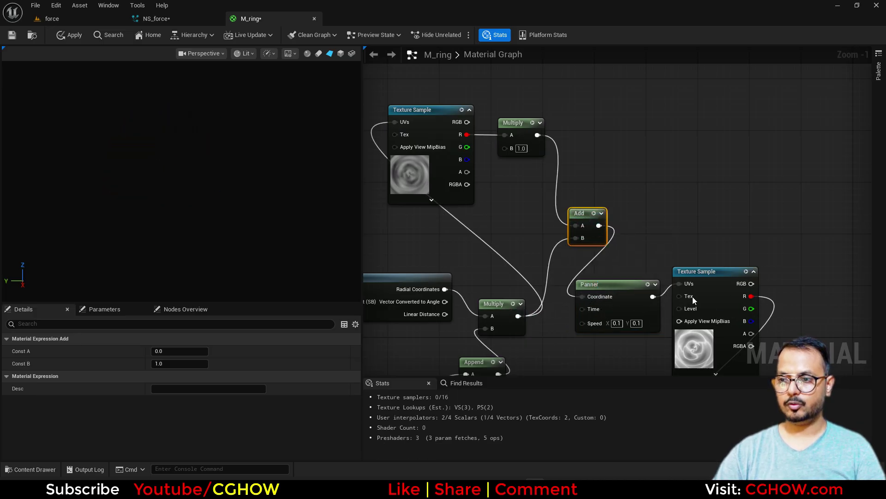
Step: Duplicate the existing Dynamic Parameter node and place the copy above the noise_blur Texture Sample
{"action": "right_click_drag", "start_coordinate": [459, 234], "coordinate": [510, 251]}
{"action": "scroll", "coordinate": [555, 219], "scroll_direction": "down", "scroll_amount": 1}
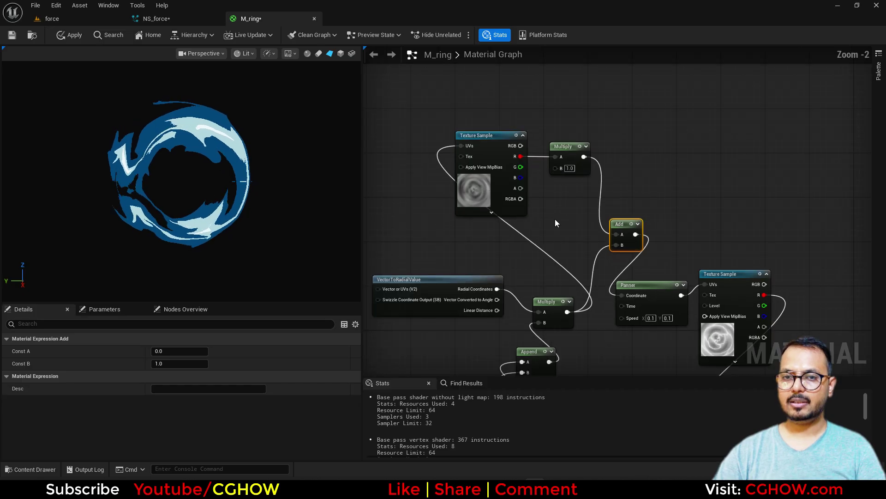
{"action": "right_click_drag", "start_coordinate": [554, 219], "coordinate": [518, 128]}
{"action": "scroll", "coordinate": [523, 150], "scroll_direction": "down", "scroll_amount": 3}
{"action": "scroll", "coordinate": [577, 279], "scroll_direction": "up", "scroll_amount": 2}
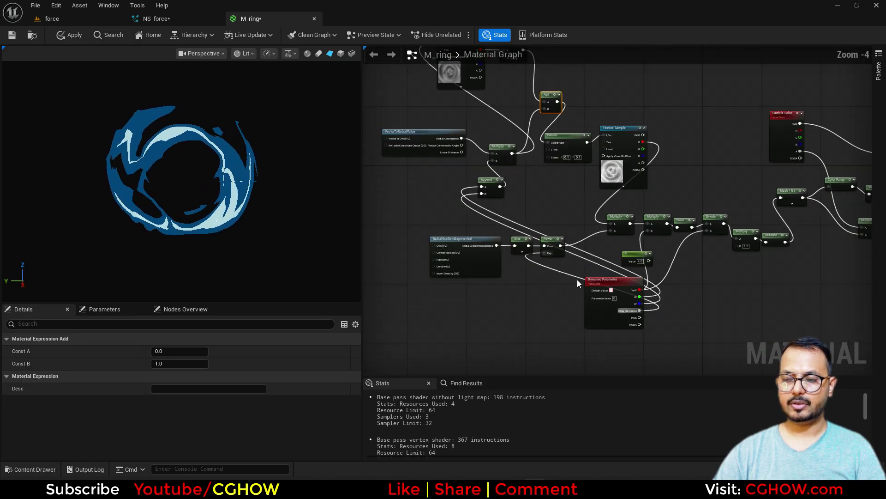
{"action": "left_click", "coordinate": [598, 320]}
{"action": "right_click_drag", "start_coordinate": [460, 112], "coordinate": [513, 316]}
{"action": "left_click", "coordinate": [463, 95]}
{"action": "key", "text": "ctrl+v"}
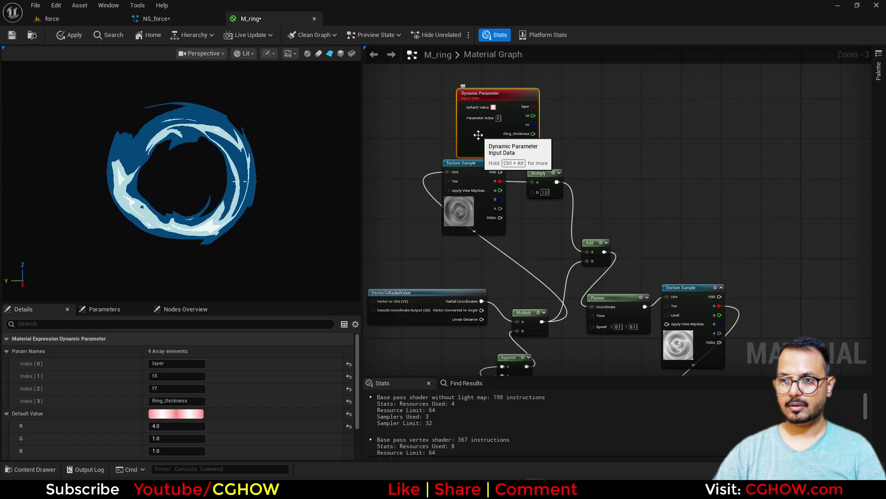
Step: Set the Parameter Index of the copied Dynamic Parameter to 1
{"action": "scroll", "coordinate": [478, 135], "scroll_direction": "up", "scroll_amount": 1}
{"action": "scroll", "coordinate": [167, 422], "scroll_direction": "down", "scroll_amount": 2}
{"action": "scroll", "coordinate": [166, 430], "scroll_direction": "down", "scroll_amount": 1}
{"action": "left_click", "coordinate": [167, 433]}
{"action": "type", "text": "1"}
{"action": "key", "text": "Return"}
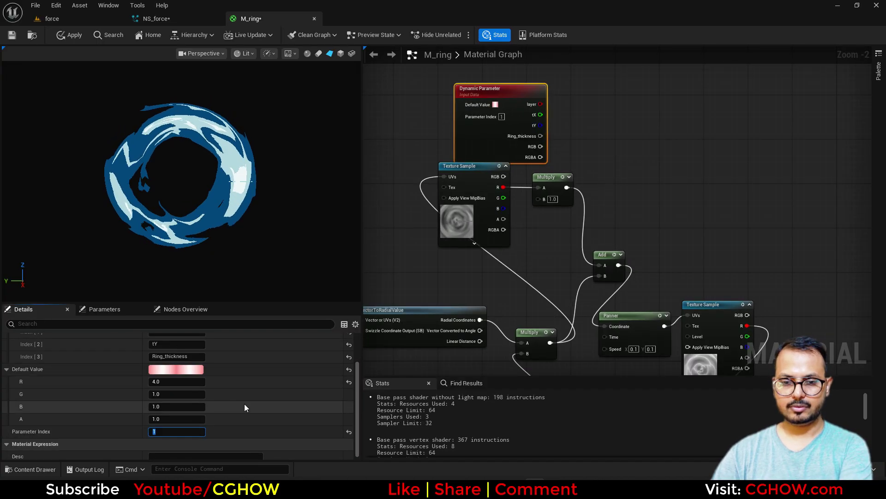
Step: Reset the copied Dynamic Parameter's default value and all four parameter names to their defaults
{"action": "scroll", "coordinate": [245, 405], "scroll_direction": "up", "scroll_amount": 3}
{"action": "left_click", "coordinate": [349, 414]}
{"action": "left_click", "coordinate": [349, 400]}
{"action": "left_click", "coordinate": [349, 388]}
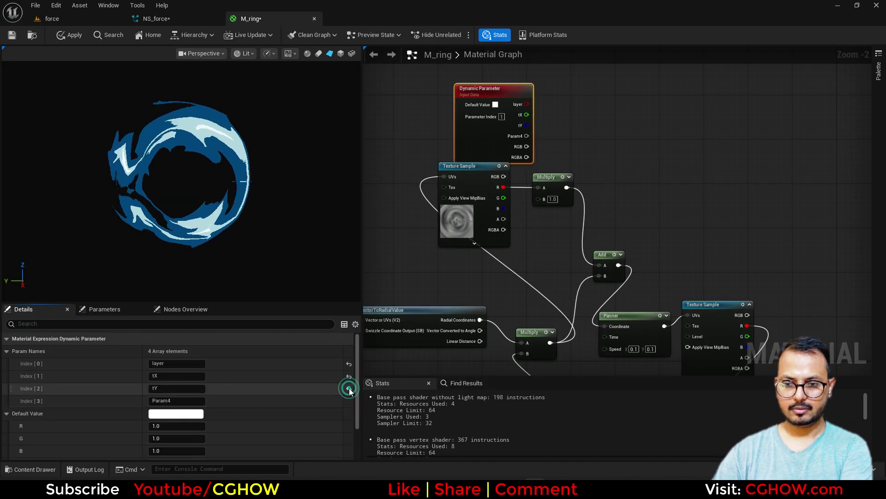
{"action": "left_click", "coordinate": [349, 376]}
{"action": "left_click", "coordinate": [349, 364]}
Step: Name the copy's first parameter dist, connect it to the noise Multiply's B input, and save and close M_ring
{"action": "left_click", "coordinate": [176, 363]}
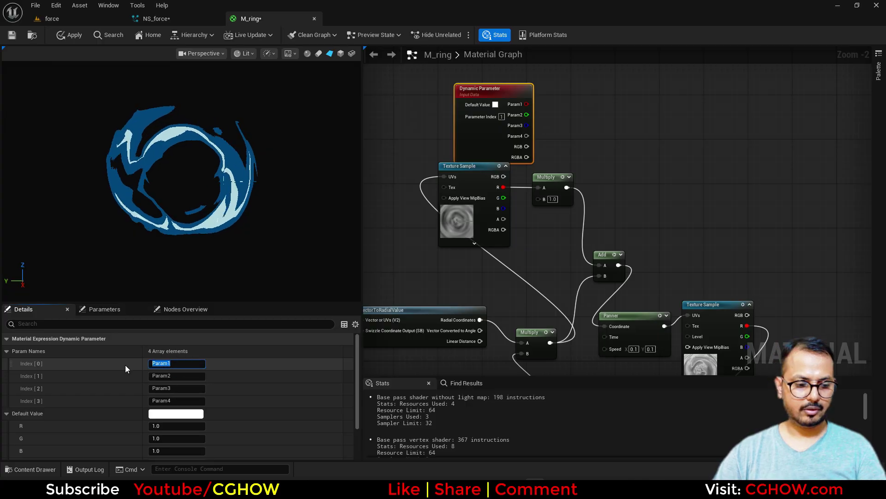
{"action": "type", "text": "dist"}
{"action": "key", "text": "Return"}
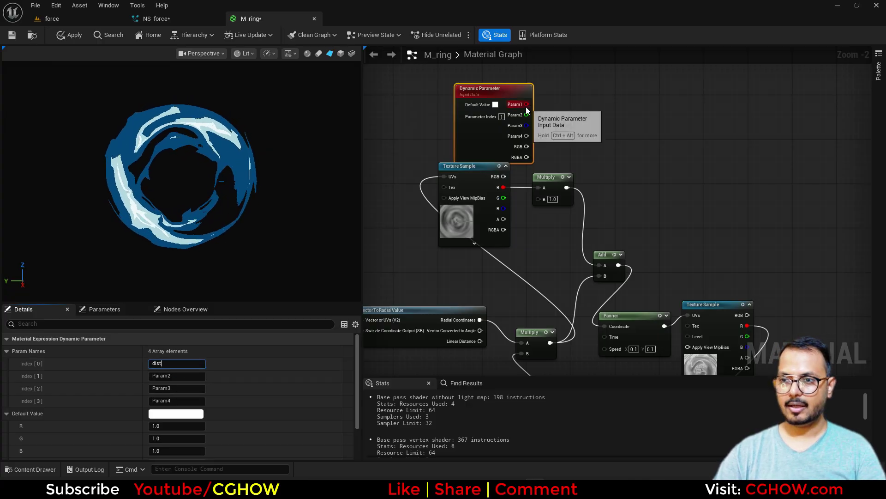
{"action": "left_click_drag", "start_coordinate": [527, 104], "coordinate": [545, 199]}
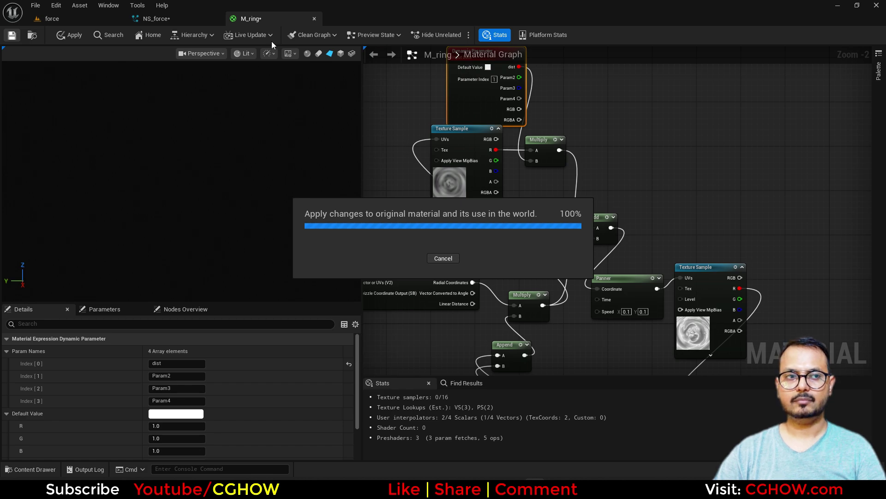
{"action": "left_click", "coordinate": [314, 19]}
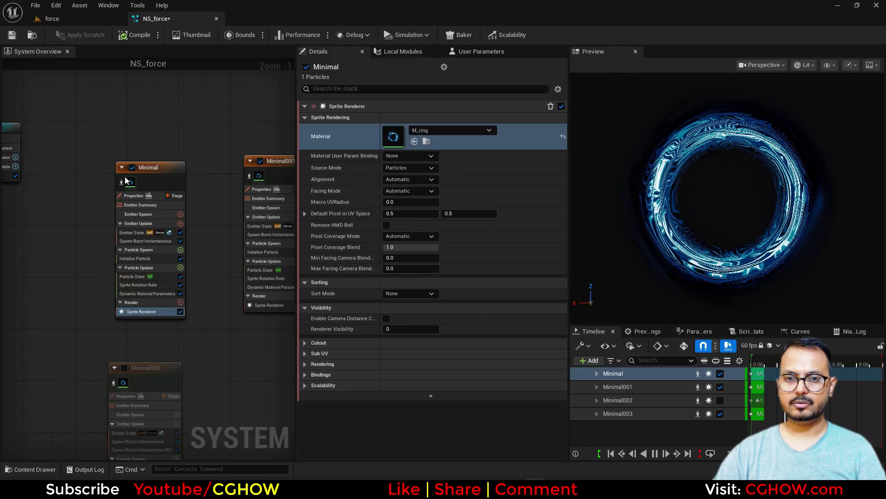
Step: In Minimal's Dynamic Material Parameters, write index 1 as Float with dist reset to 0.0, and check the ring in the force level
{"action": "scroll", "coordinate": [121, 181], "scroll_direction": "up", "scroll_amount": 1}
{"action": "left_click", "coordinate": [149, 308]}
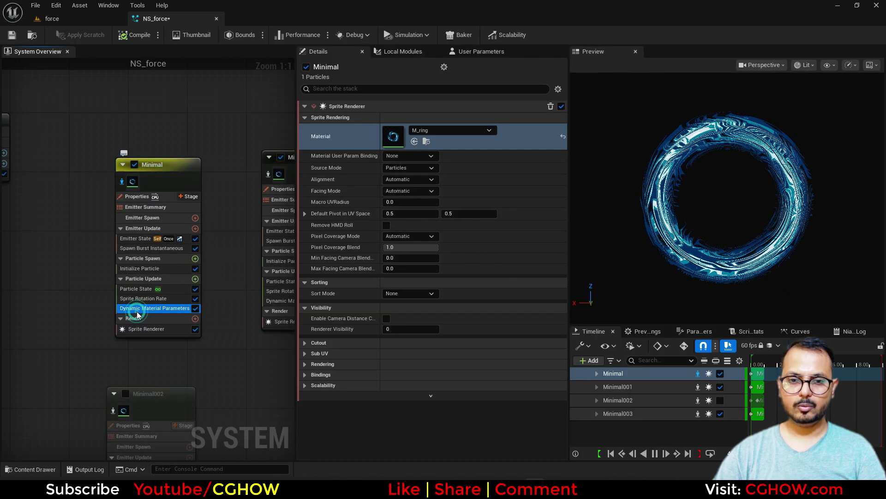
{"action": "left_click", "coordinate": [564, 234]}
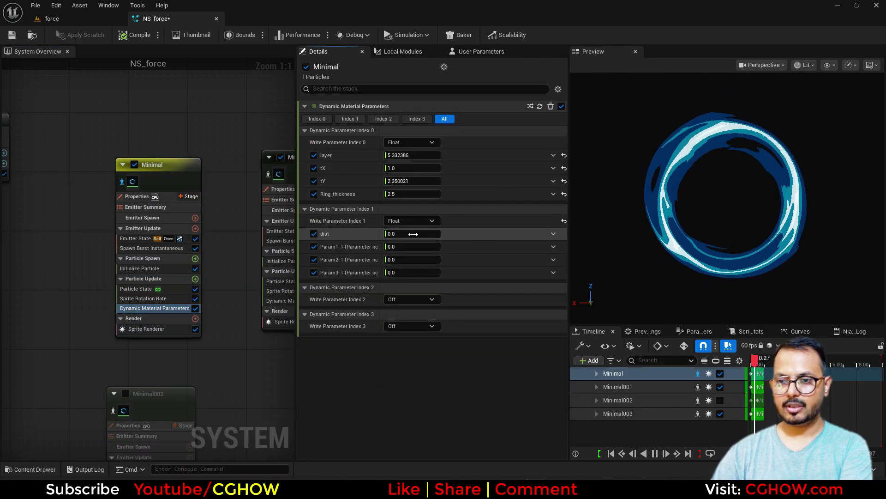
{"action": "left_click", "coordinate": [409, 234]}
{"action": "left_click", "coordinate": [83, 18]}
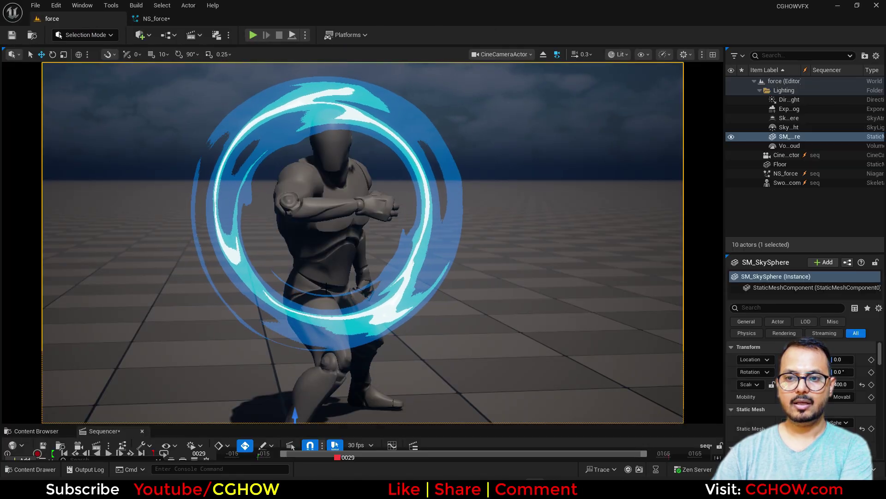
Step: Set Minimal's dist parameter to 0.1 in NS_force and check the distorted ring in the force level
{"action": "left_click", "coordinate": [169, 20]}
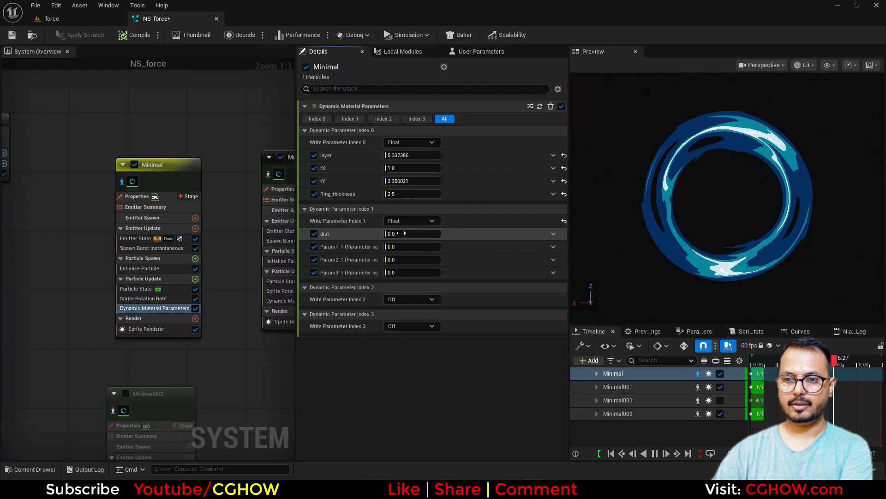
{"action": "type", "text": "0.1"}
{"action": "key", "text": "Return"}
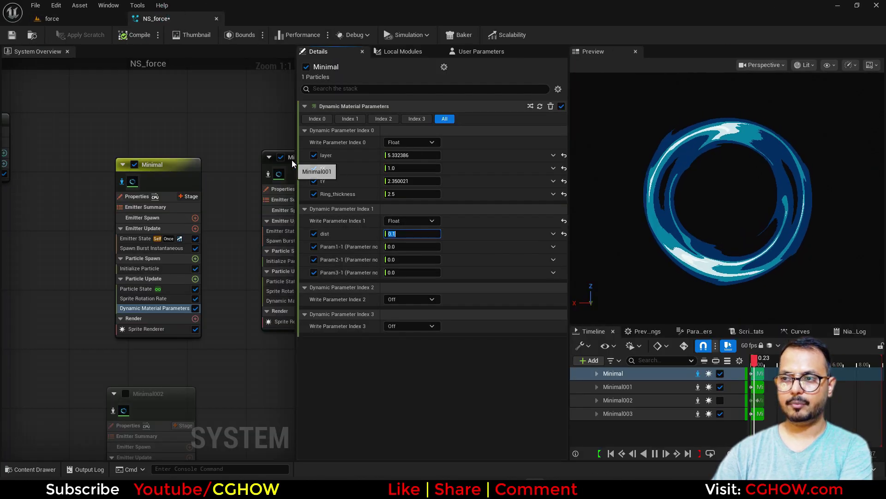
{"action": "left_click", "coordinate": [97, 20]}
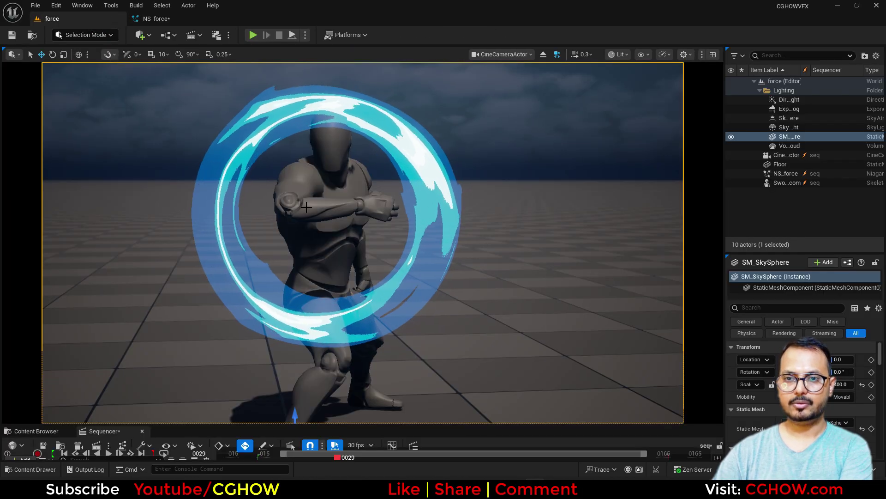
Step: Isolate Minimal001 in NS_force, write its dynamic parameter index 1 as Float with dist 1.0, and check the force level
{"action": "left_click", "coordinate": [155, 20]}
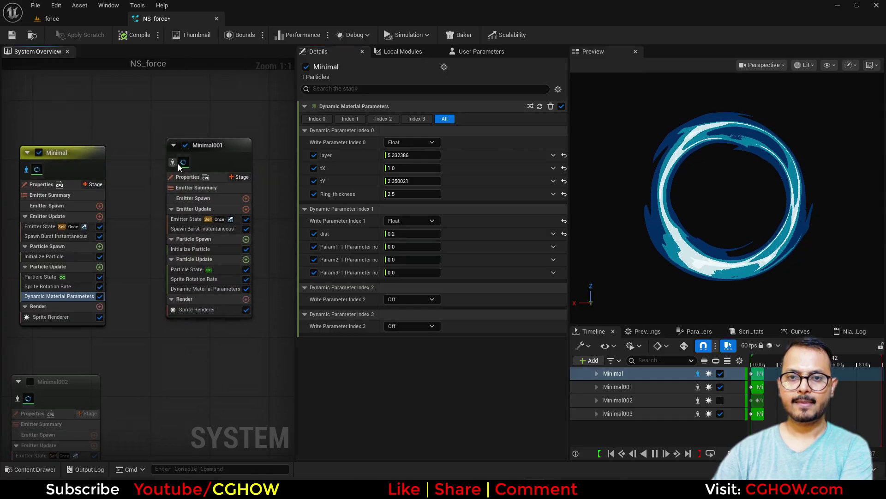
{"action": "left_click", "coordinate": [174, 163]}
{"action": "left_click", "coordinate": [206, 290]}
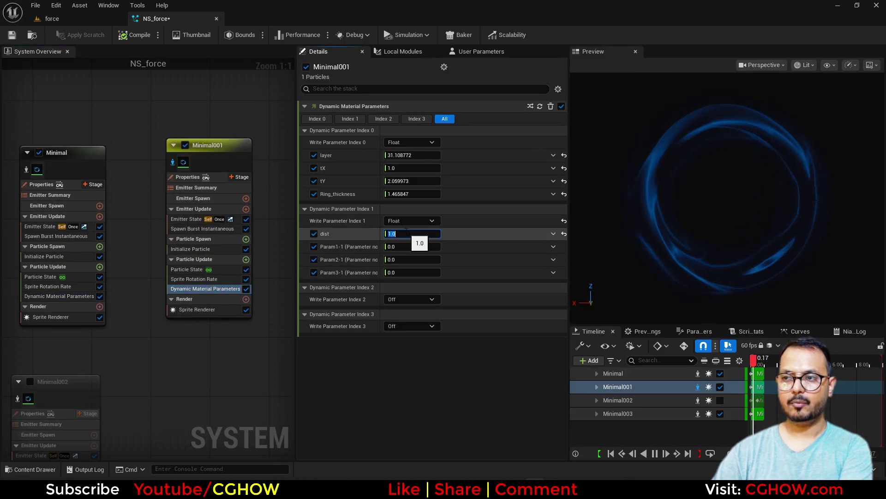
{"action": "left_click", "coordinate": [87, 19]}
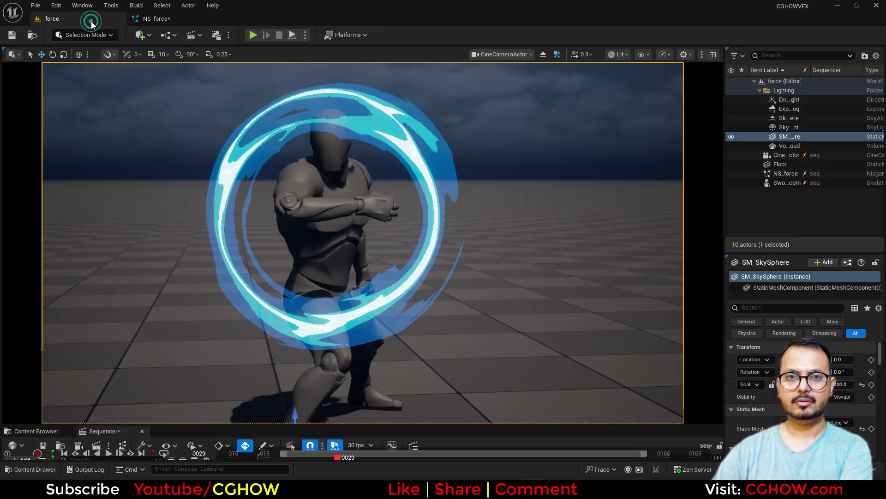
Step: Isolate the Minimal003 emitter to check its ring in the force level, and view all emitters together again
{"action": "left_click", "coordinate": [180, 19]}
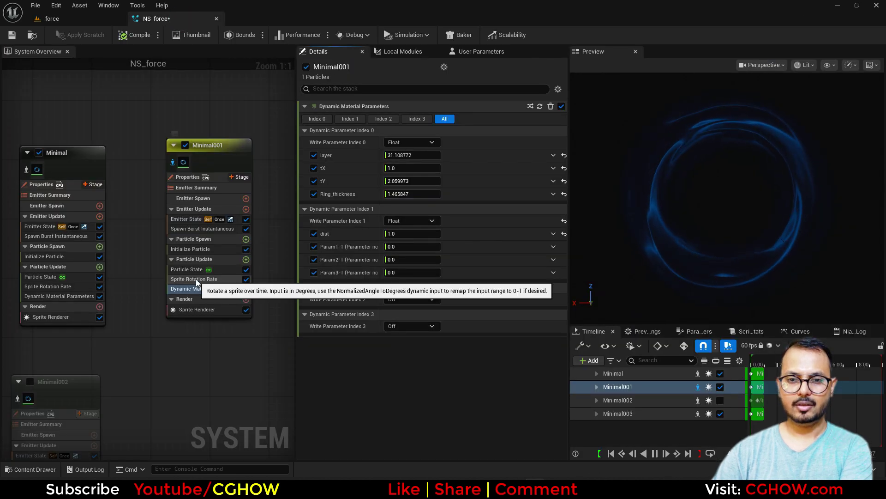
{"action": "right_click_drag", "start_coordinate": [234, 119], "coordinate": [111, 118]}
{"action": "left_click", "coordinate": [204, 148]}
{"action": "left_click", "coordinate": [111, 20]}
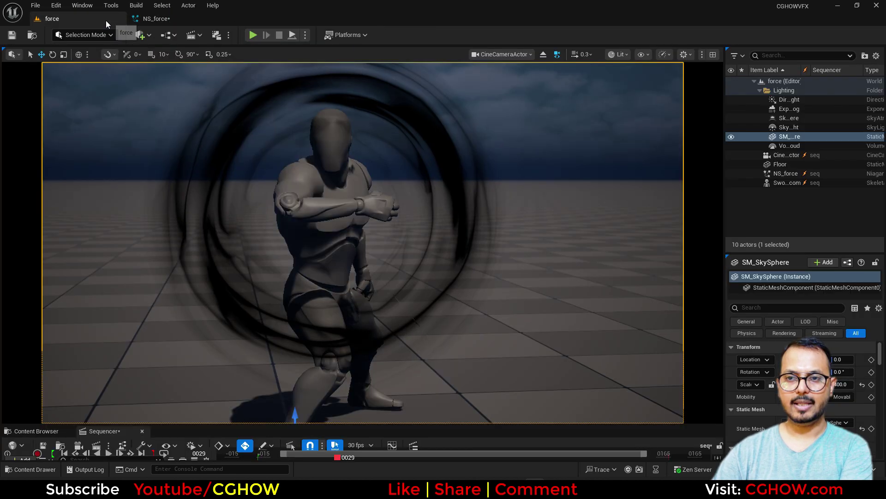
{"action": "left_click", "coordinate": [177, 18]}
{"action": "mouse_move", "coordinate": [116, 395]}
{"action": "right_mouse_down"}
{"action": "mouse_move", "coordinate": [281, 362]}
{"action": "mouse_move", "coordinate": [119, 408]}
{"action": "right_mouse_up"}
{"action": "left_click", "coordinate": [89, 20]}
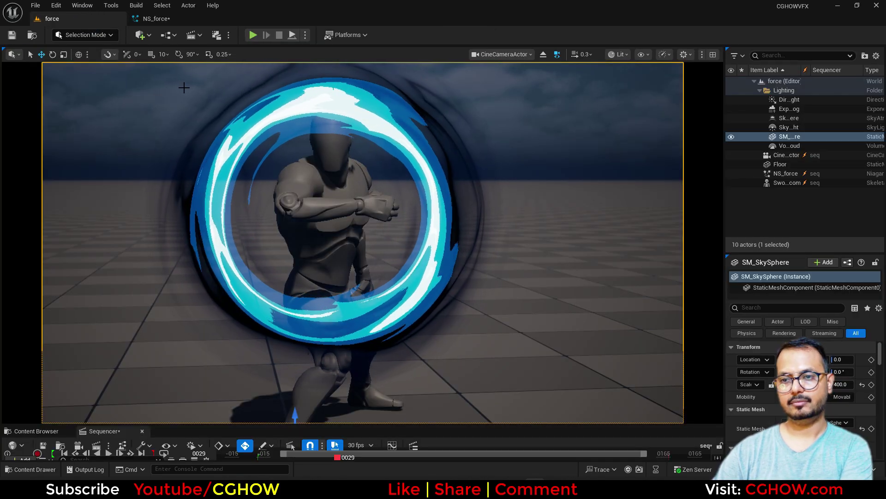
Step: Review Minimal's sprite rotation rate in NS_force and set Minimal001's Rotation Rate to 20
{"action": "left_click", "coordinate": [155, 19]}
{"action": "right_click_drag", "start_coordinate": [266, 316], "coordinate": [280, 315]}
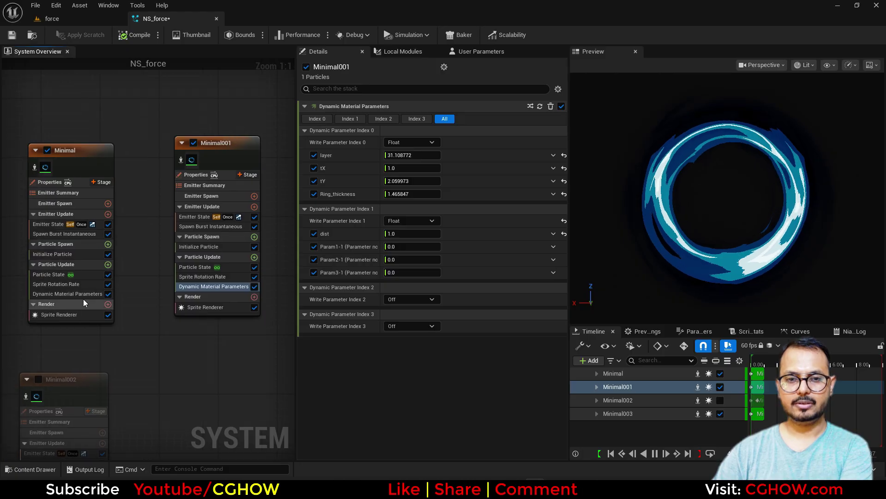
{"action": "left_click", "coordinate": [65, 284]}
{"action": "left_click", "coordinate": [407, 118]}
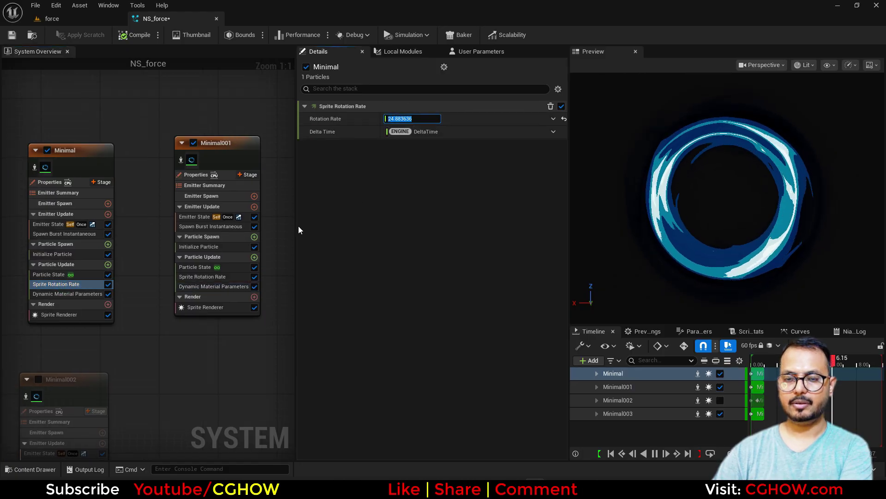
{"action": "left_click", "coordinate": [204, 276]}
{"action": "left_click", "coordinate": [404, 119]}
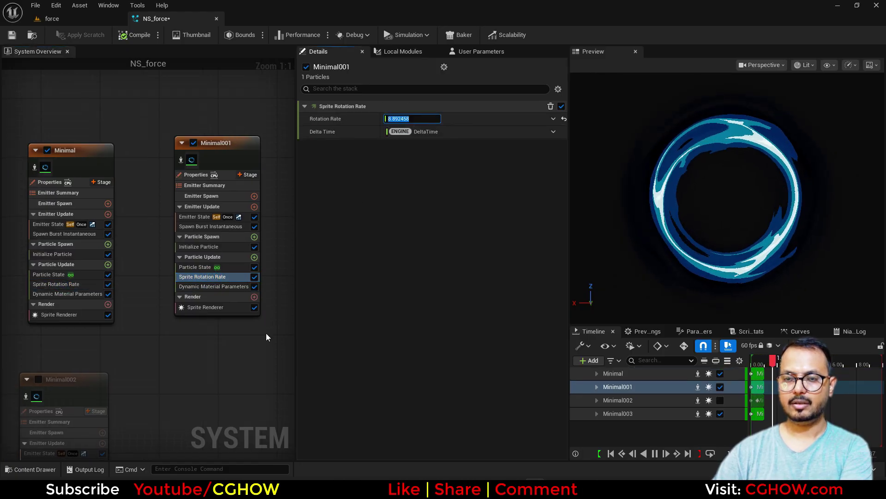
{"action": "type", "text": "20"}
{"action": "key", "text": "Return"}
Step: Change Minimal003's sprite Rotation Rate and check the rotating rings in the force level
{"action": "right_click_drag", "start_coordinate": [289, 323], "coordinate": [182, 320]}
{"action": "left_click", "coordinate": [261, 271]}
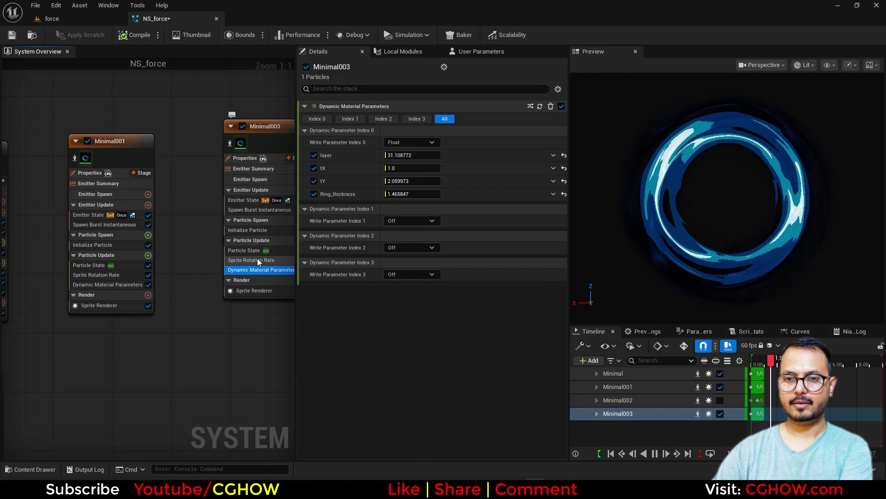
{"action": "left_click", "coordinate": [251, 260]}
{"action": "left_click", "coordinate": [405, 118]}
{"action": "type", "text": "20"}
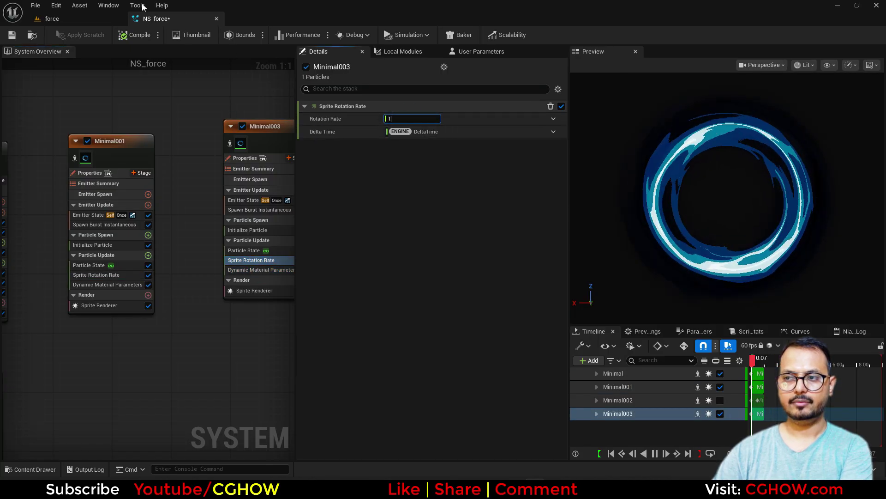
{"action": "key", "text": "Return"}
{"action": "left_click", "coordinate": [64, 19]}
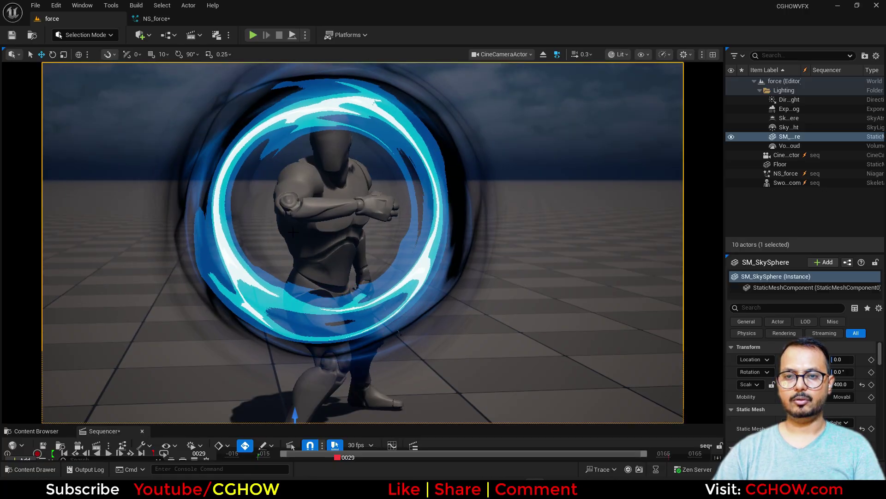
Step: Add a point light to the force level and place it in front of the character's torso inside the ring
{"action": "left_click", "coordinate": [150, 35]}
{"action": "mouse_move", "coordinate": [209, 130]}
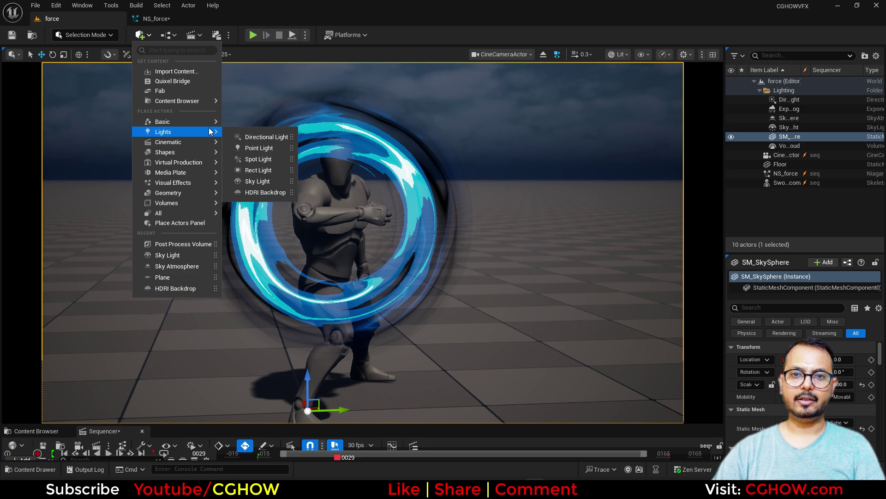
{"action": "left_click", "coordinate": [261, 148]}
{"action": "left_click_drag", "start_coordinate": [307, 209], "coordinate": [315, 243]}
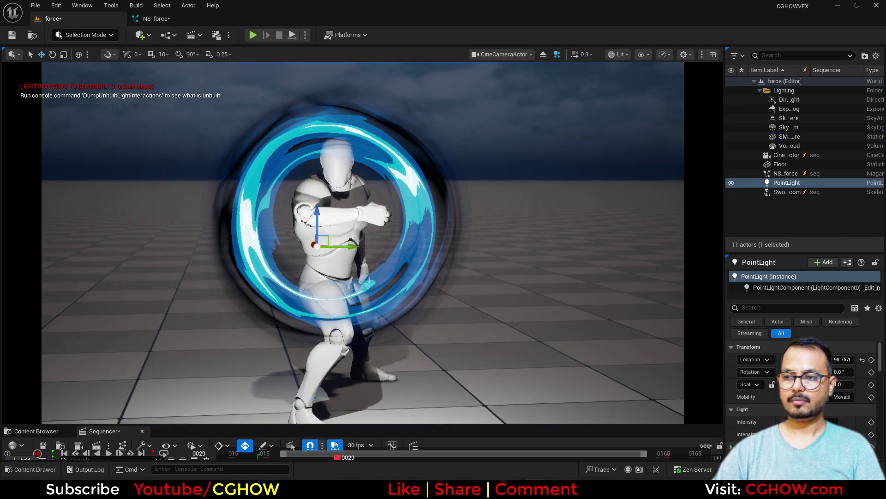
Step: Set the point light's color to blue, hex 009CFFFF, and raise the light to the character's chest
{"action": "left_click", "coordinate": [801, 447]}
{"action": "left_click_drag", "start_coordinate": [616, 266], "coordinate": [602, 251]}
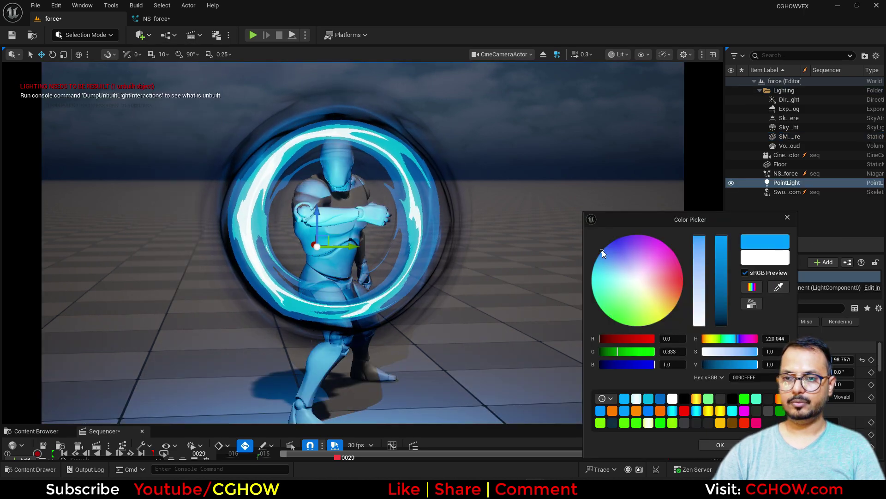
{"action": "left_click", "coordinate": [720, 445]}
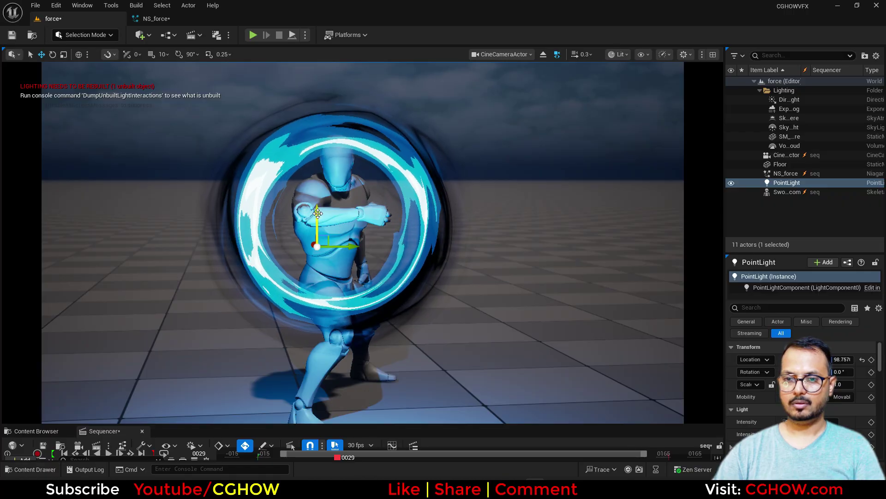
Step: Adjust the point light's intensity and attenuation radius for a soft blue glow on the character, and deselect the light
{"action": "scroll", "coordinate": [803, 388], "scroll_direction": "down", "scroll_amount": 2}
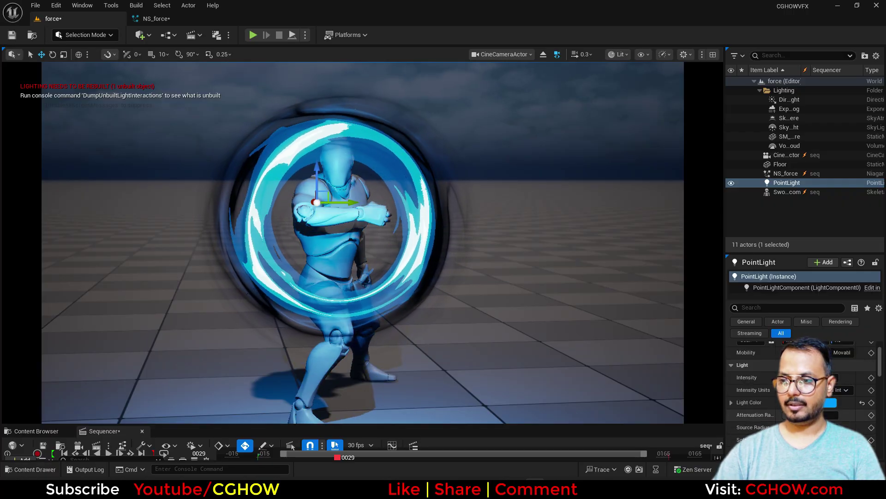
{"action": "left_click_drag", "start_coordinate": [806, 415], "coordinate": [795, 414]}
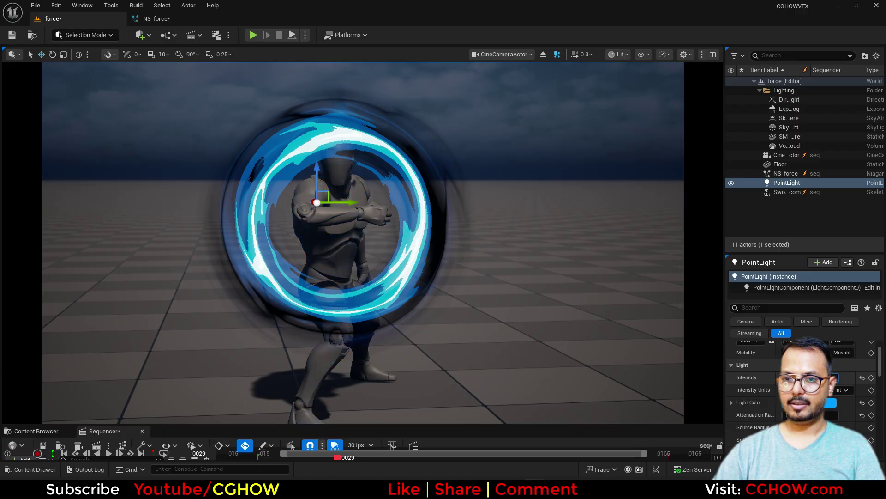
{"action": "left_click", "coordinate": [522, 136]}
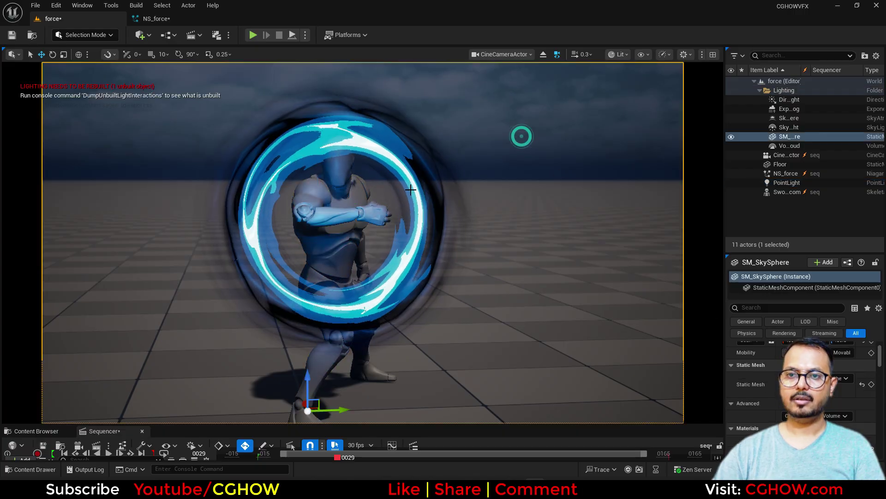